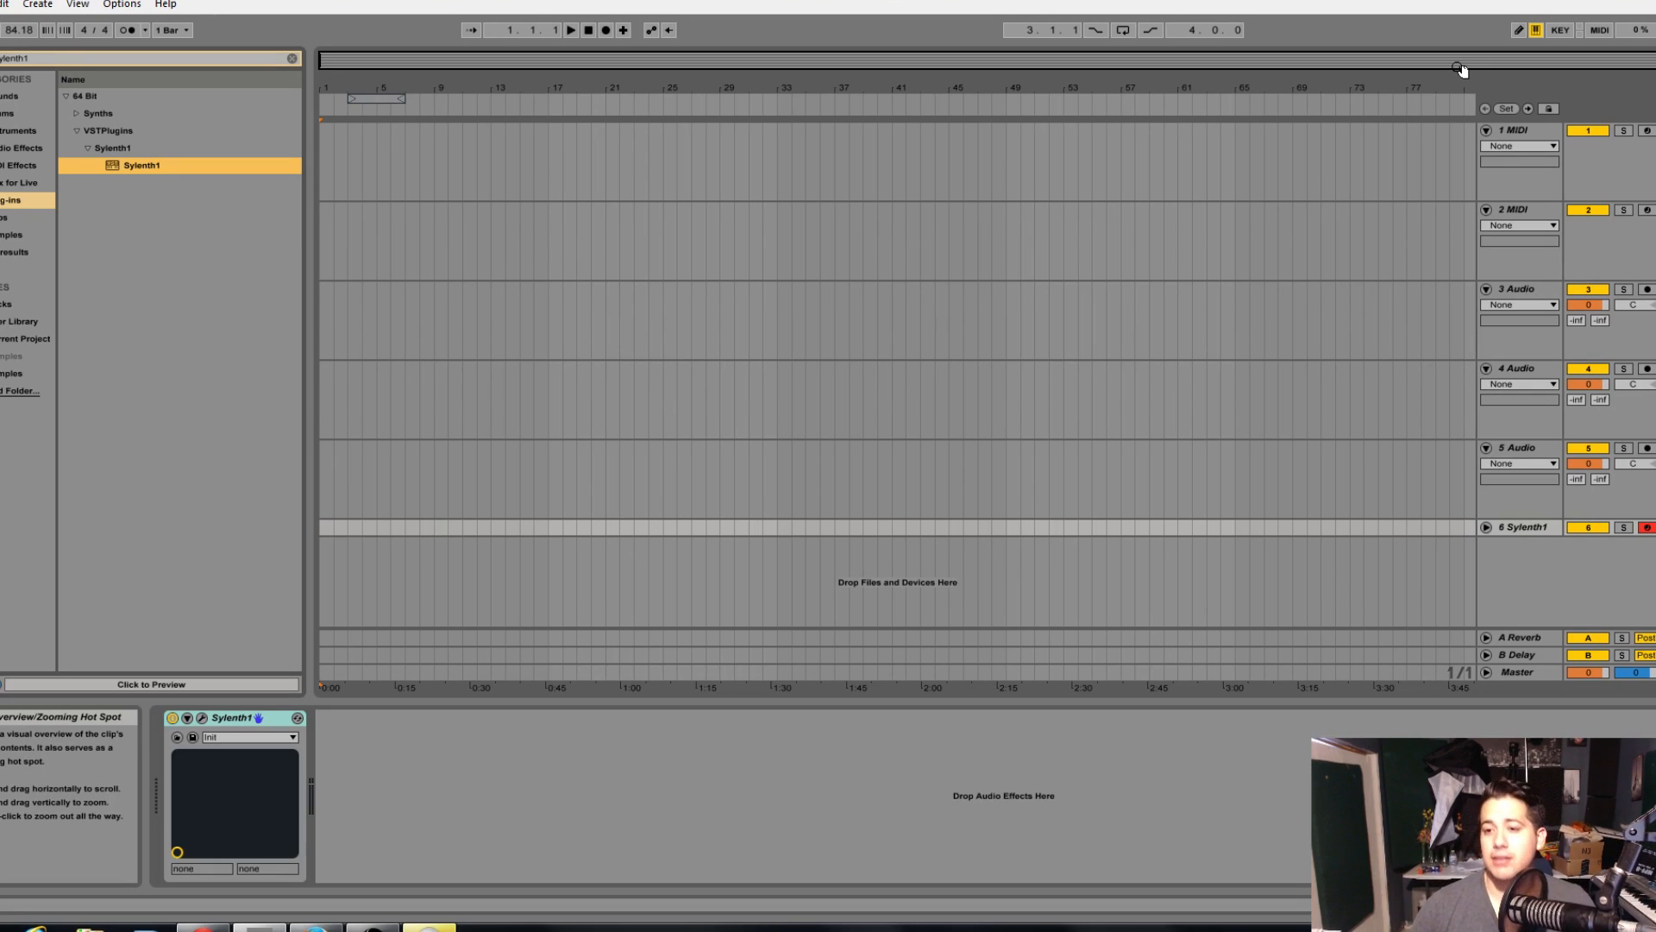
Clear the plug-in browser search and open the Sylenth1 editor window on the 6 Sylenth1 track.
left_click(293, 56)
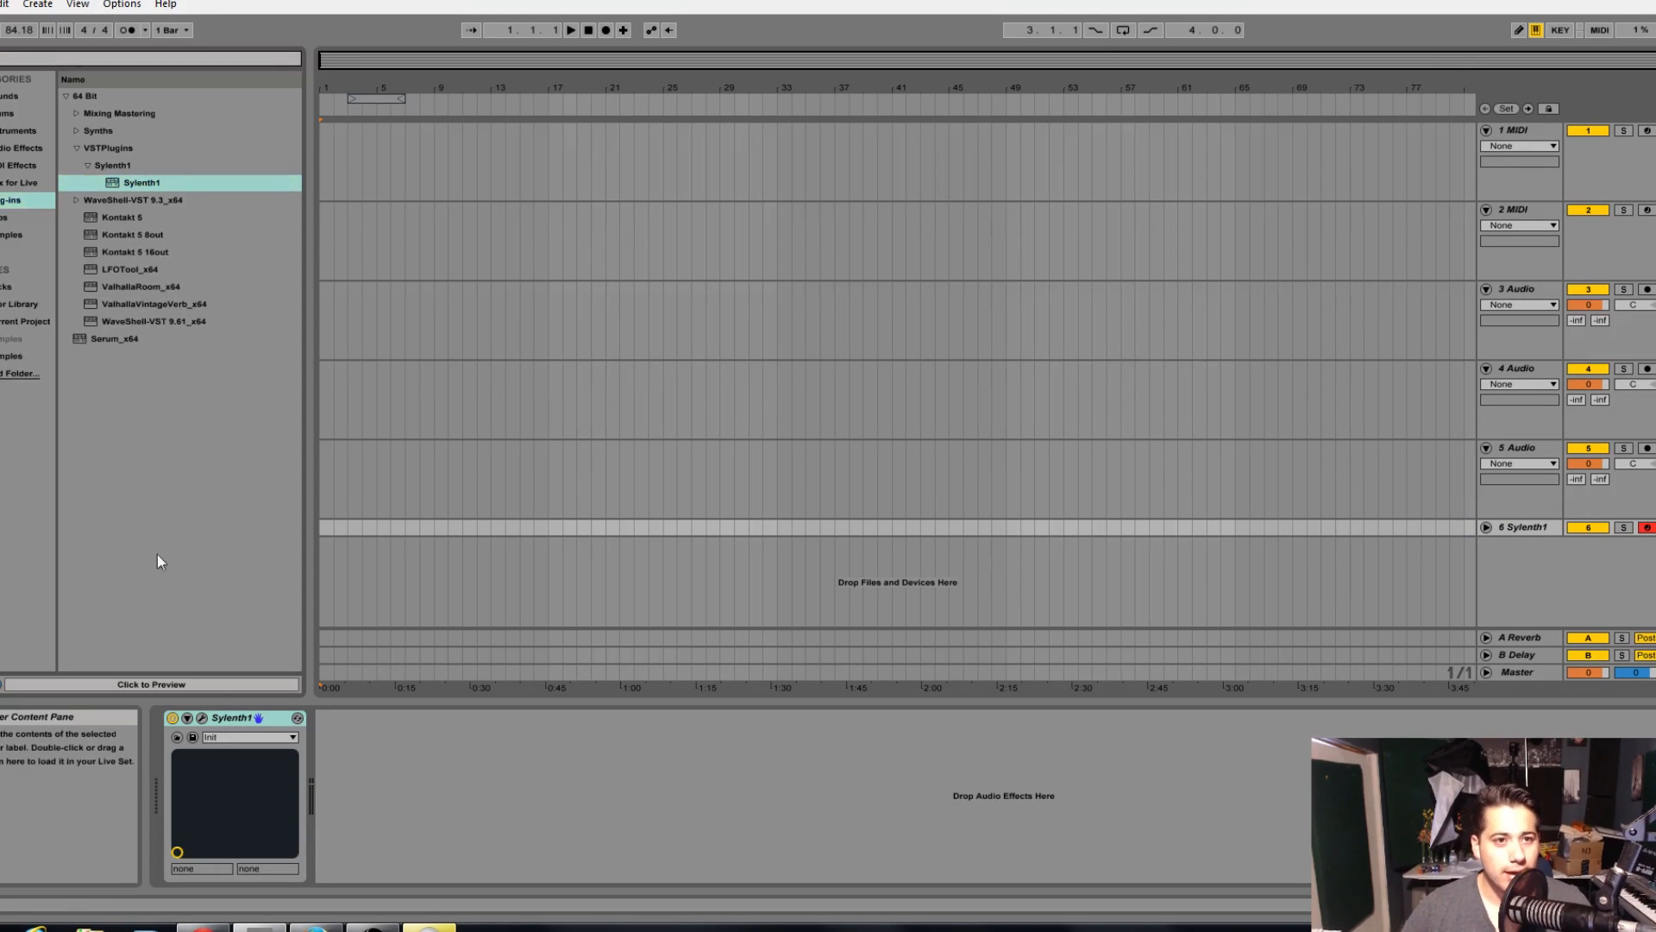
left_click(201, 718)
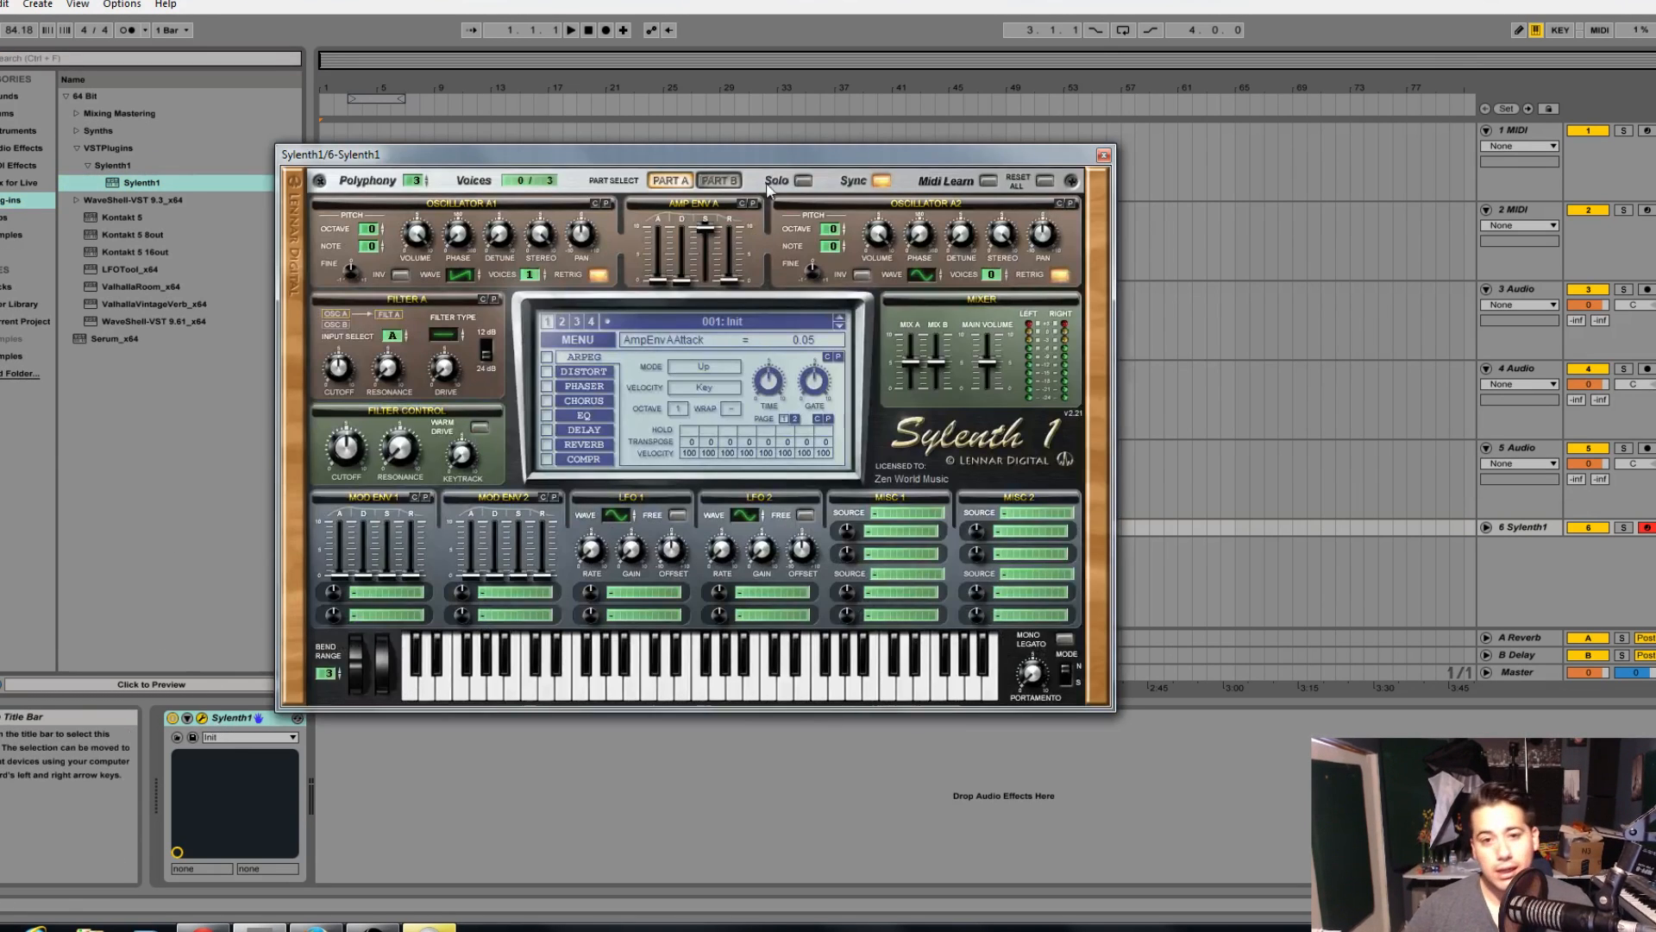
left_click_drag(770, 163, 876, 127)
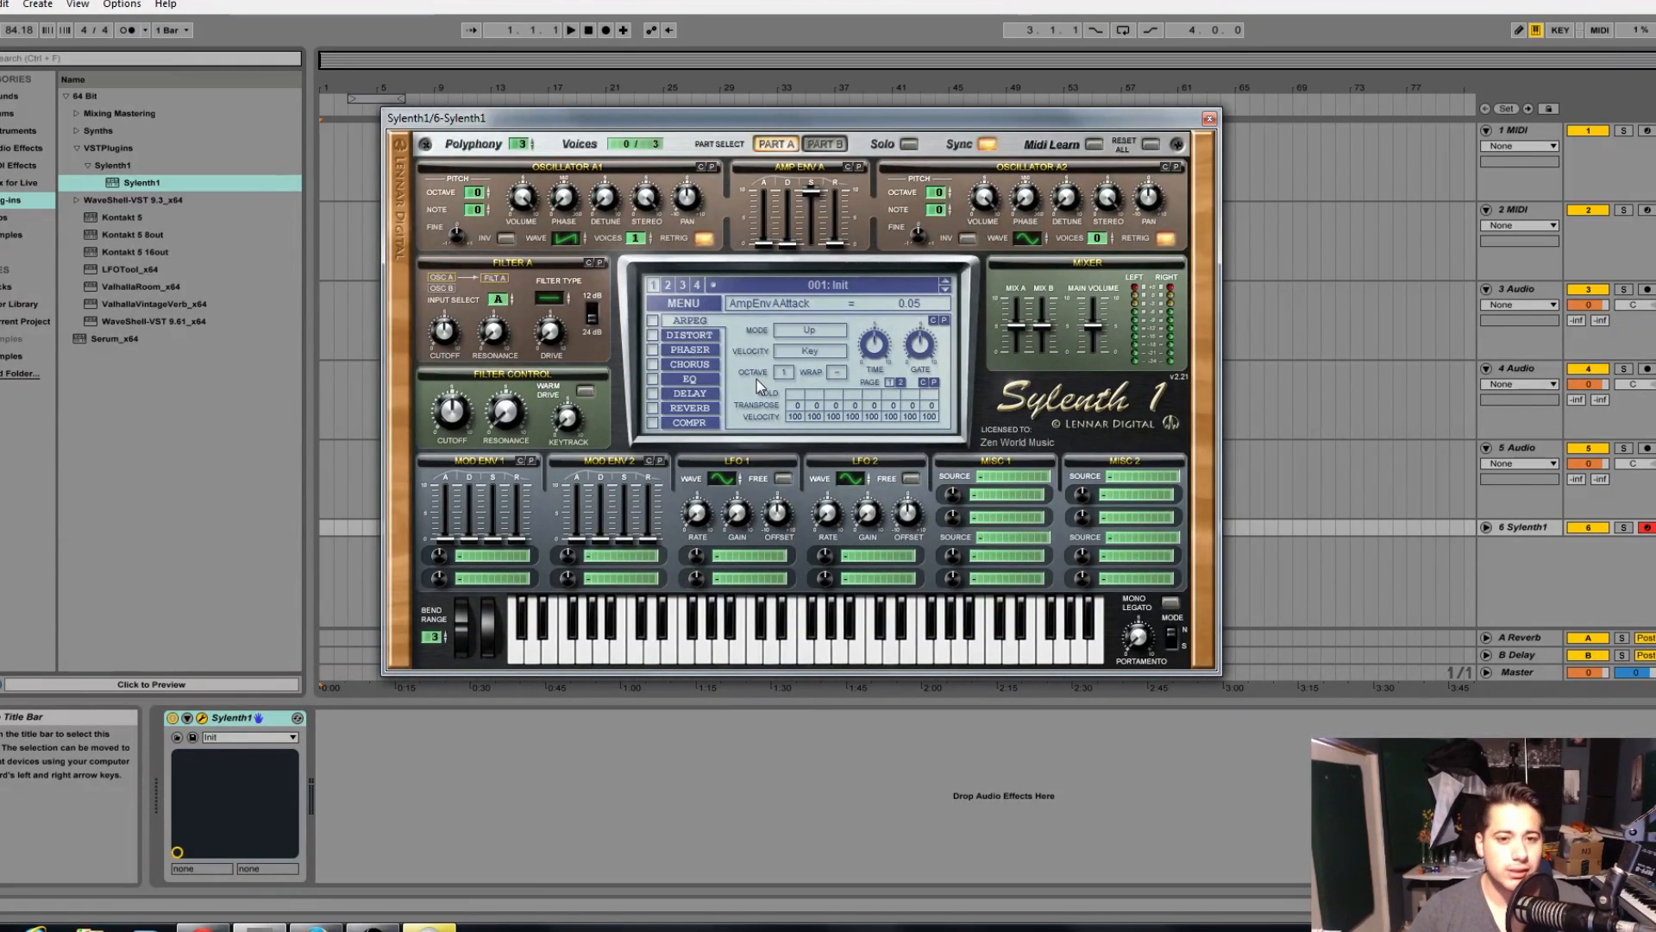
left_click_drag(850, 117, 1028, 188)
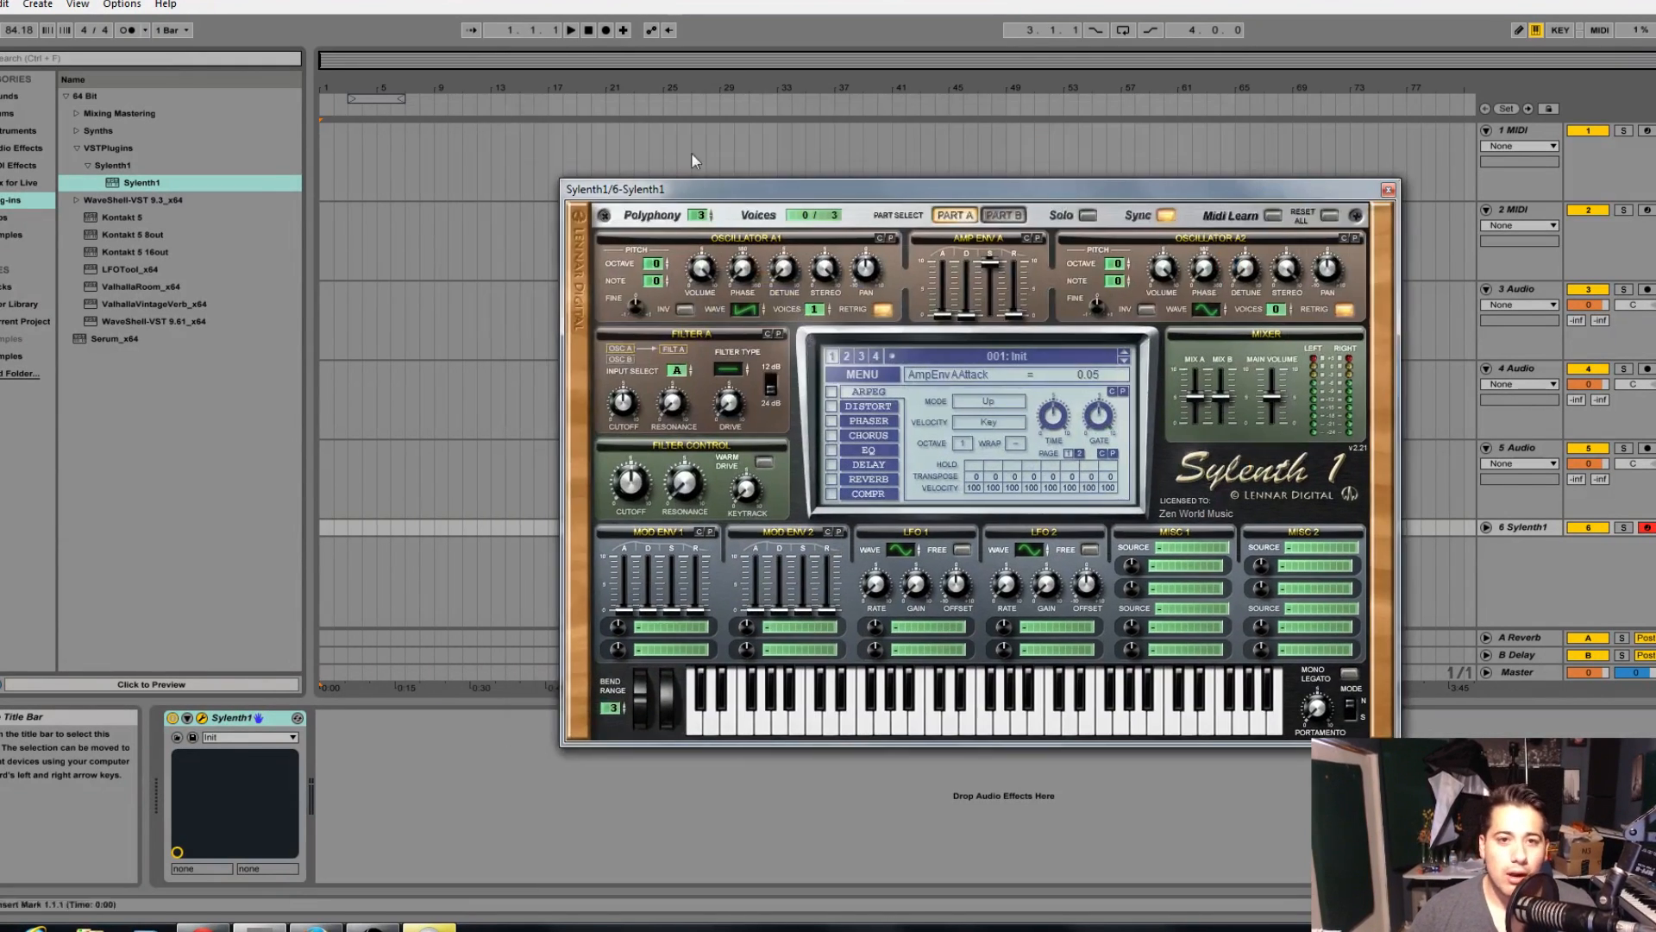
Switch the workspace to full screen and reposition the Sylenth1 window over the middle of the arrangement.
left_click(82, 5)
left_click(107, 24)
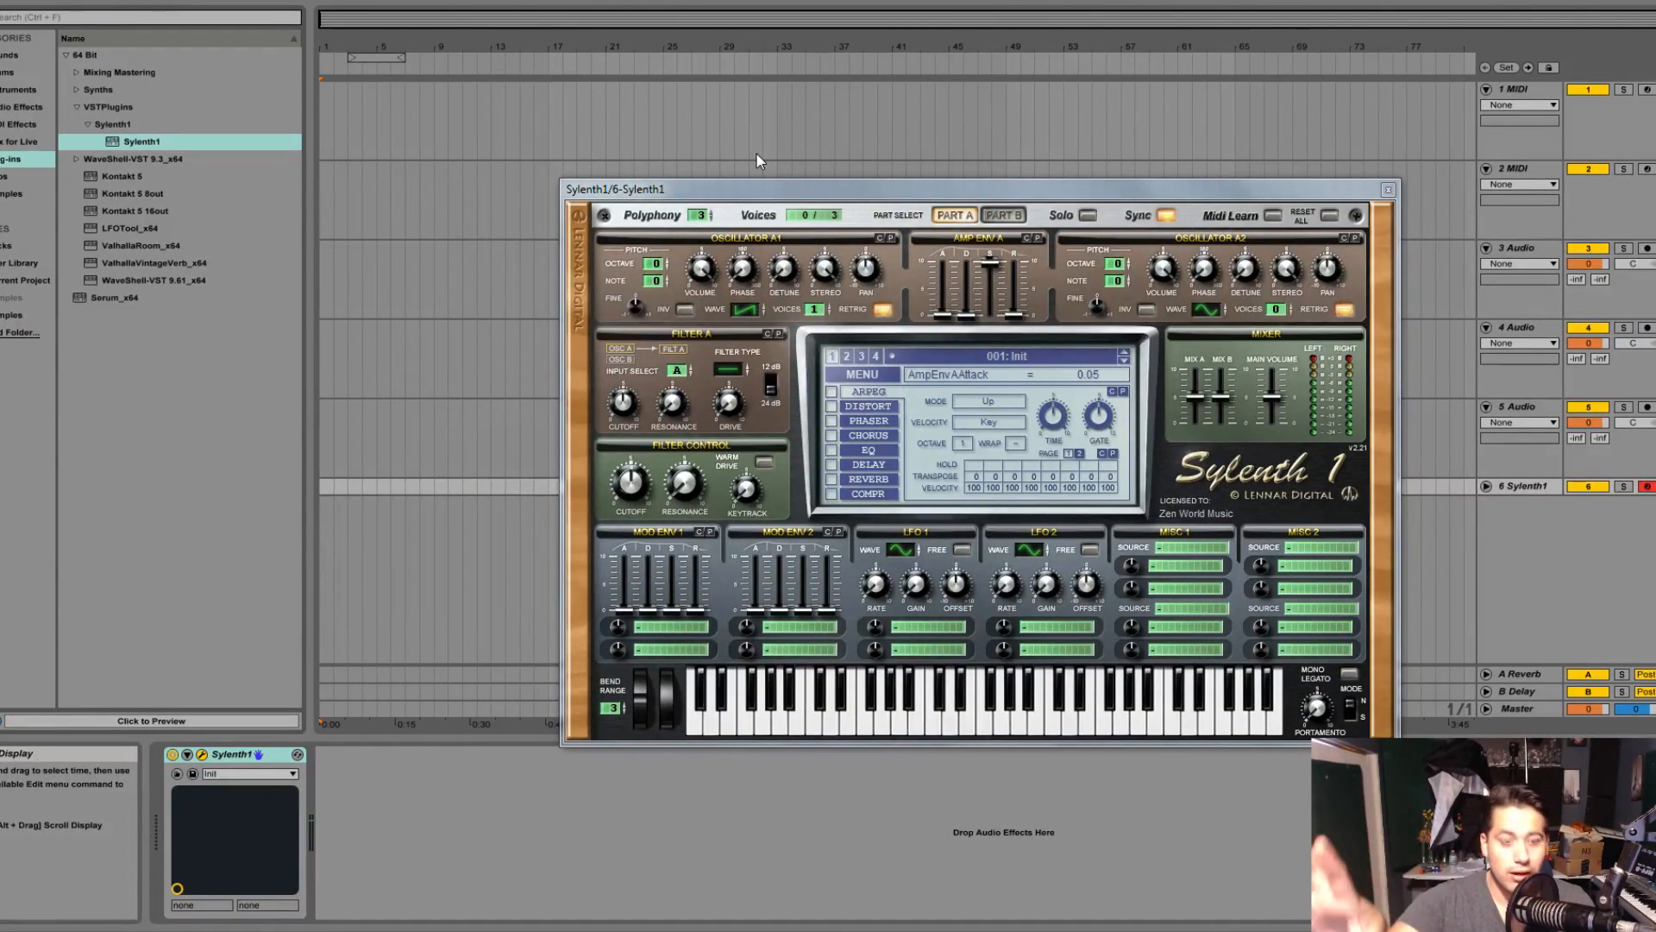
left_click_drag(776, 195, 629, 142)
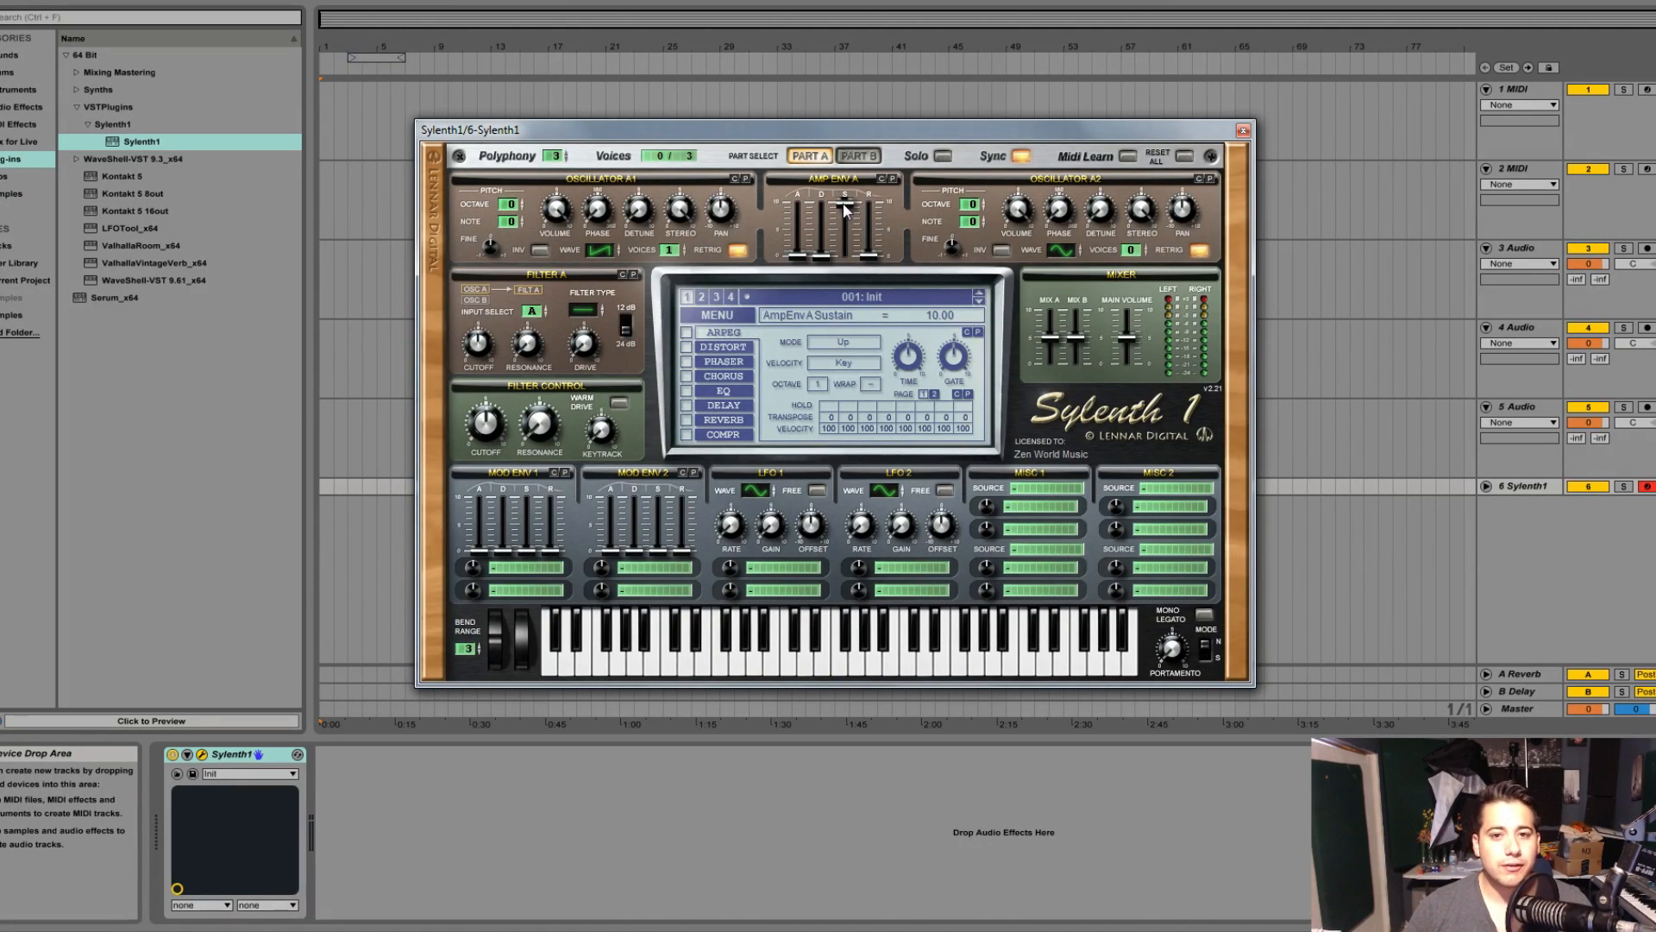
Shape Amp Env A with sustain and attack at zero and a slightly raised decay, and set Oscillator A1's wave to Sine.
left_click_drag(856, 210, 848, 267)
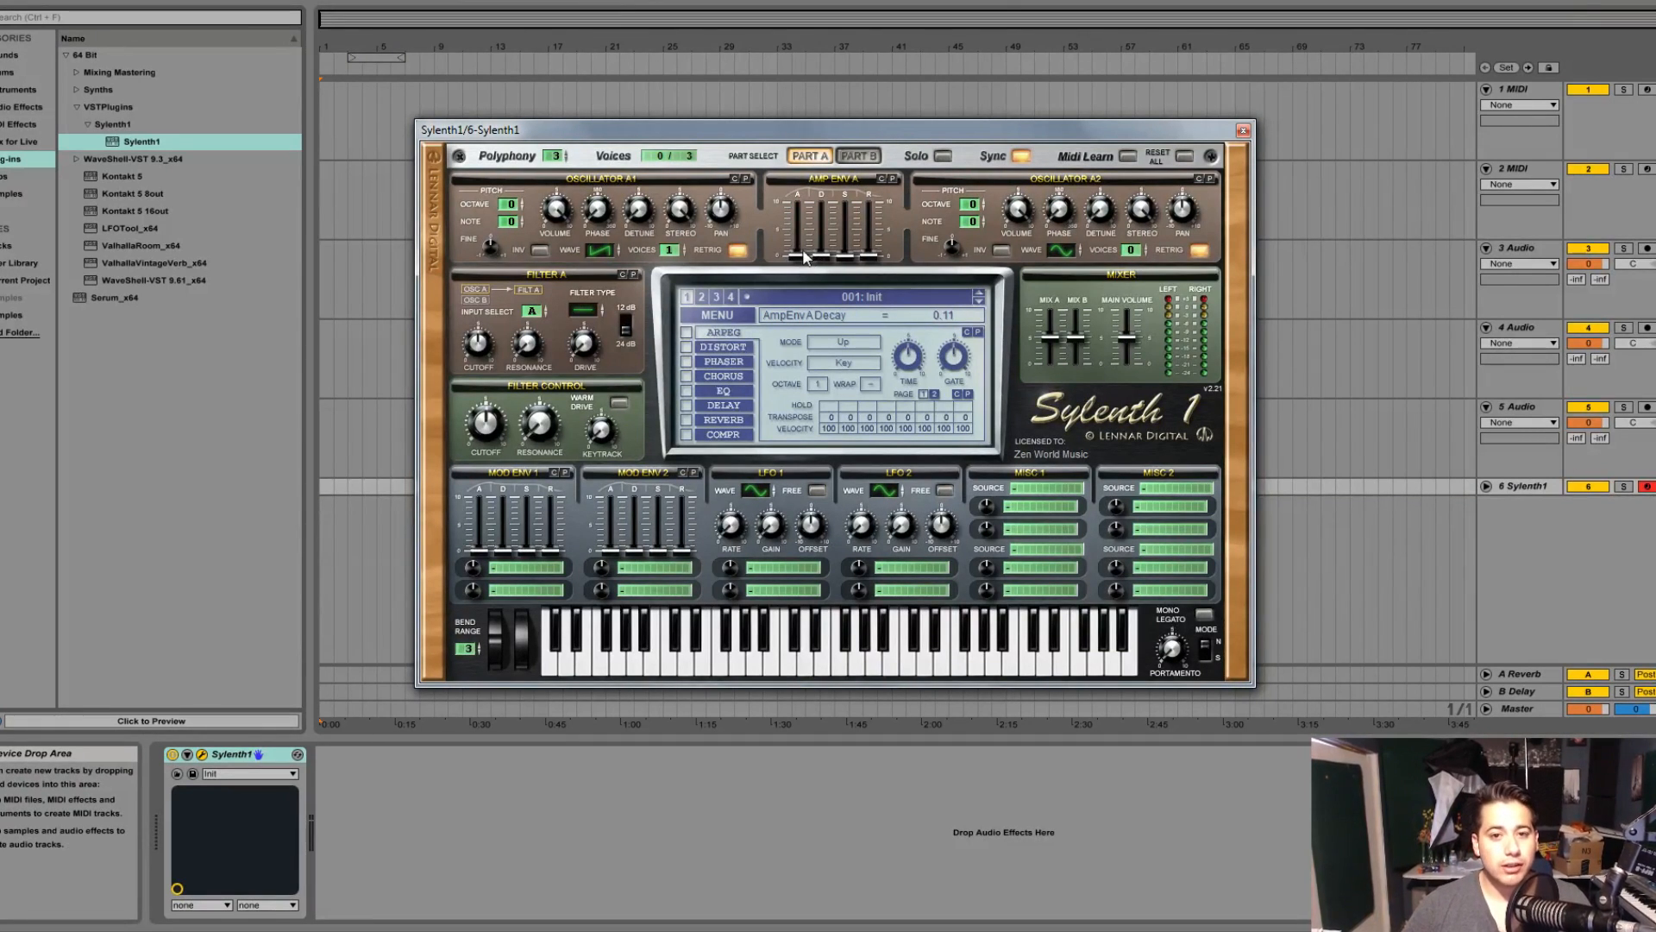
mouse_move(800, 255)
left_click_drag(800, 255, 800, 261)
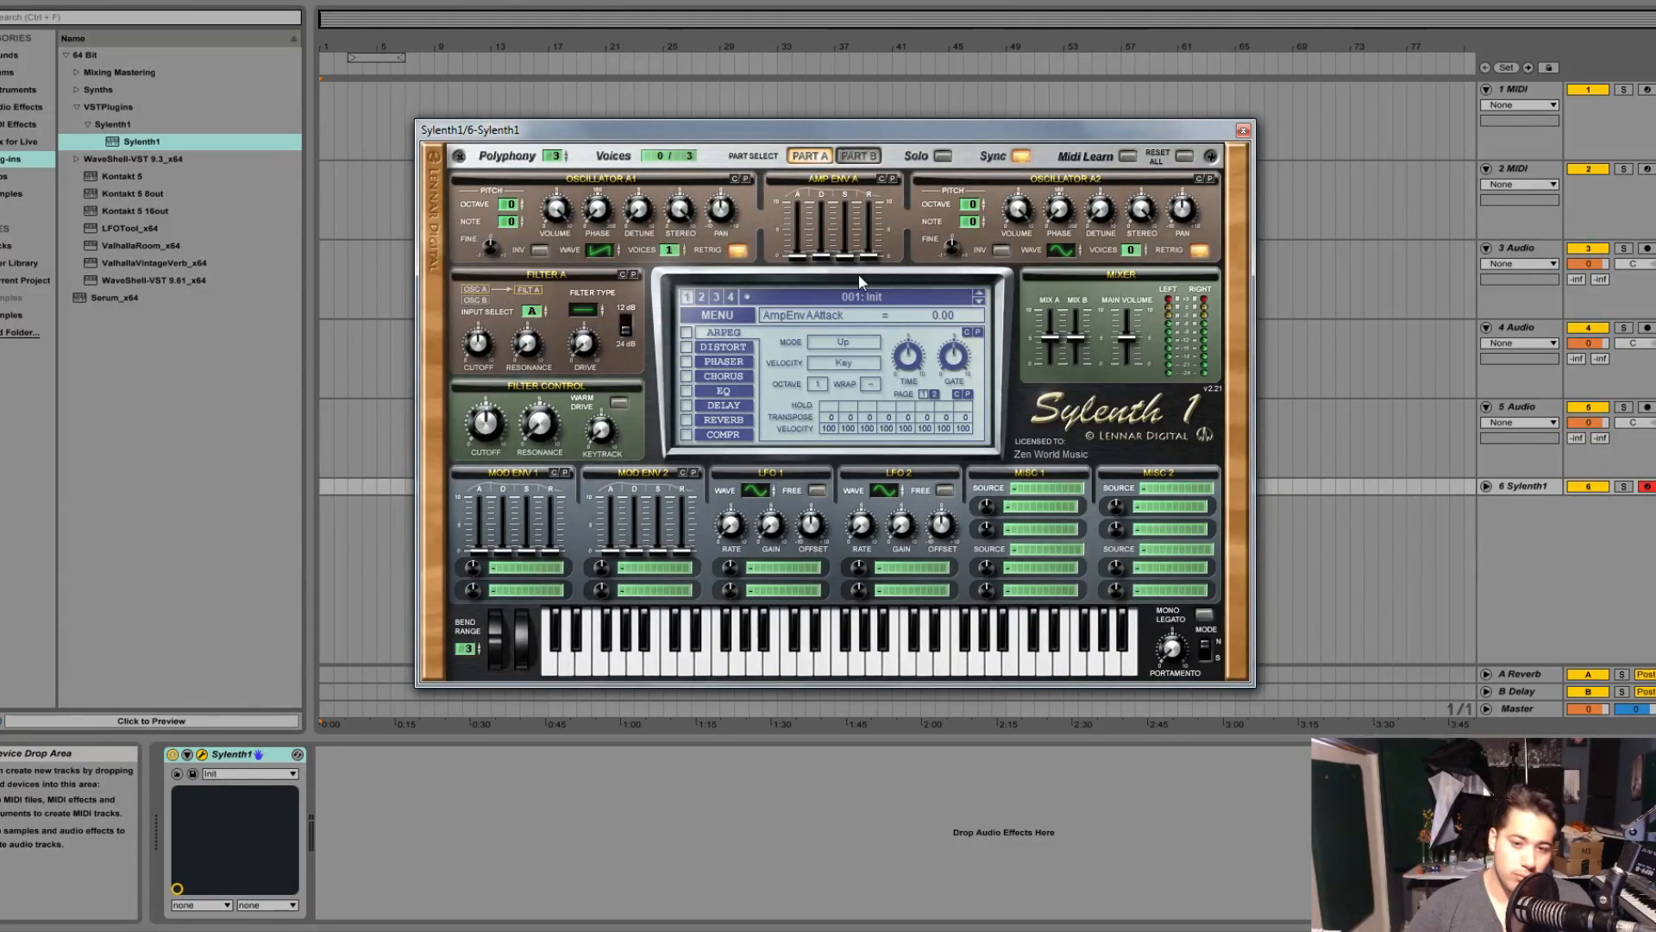
left_click(821, 255)
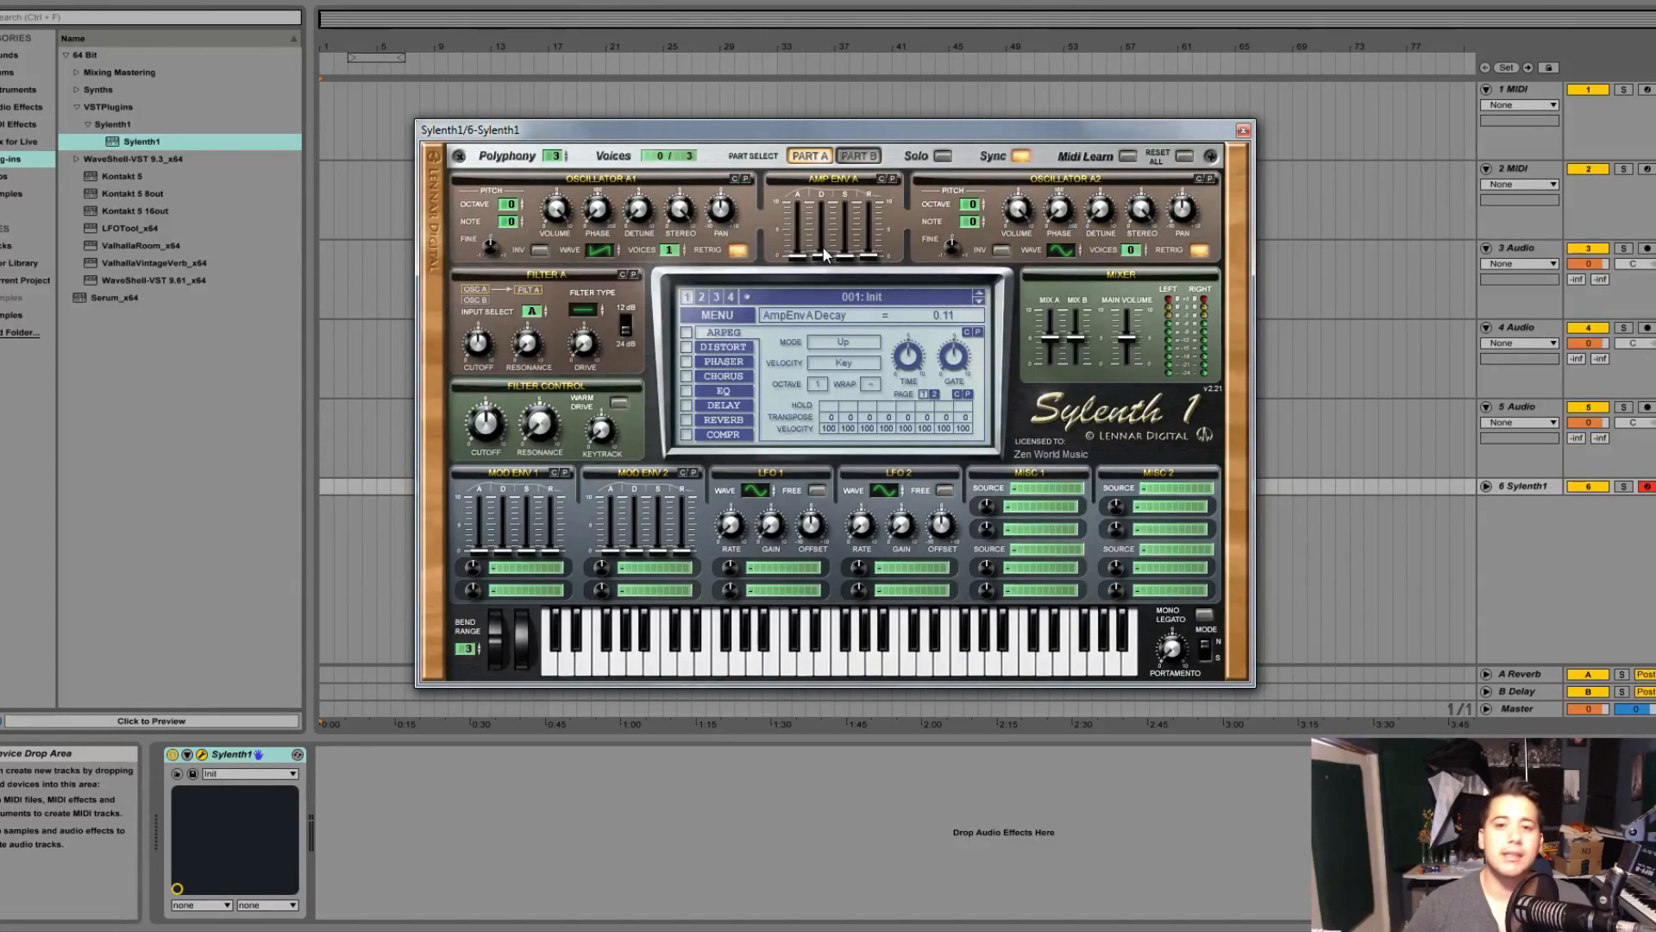
left_click_drag(824, 254, 901, 198)
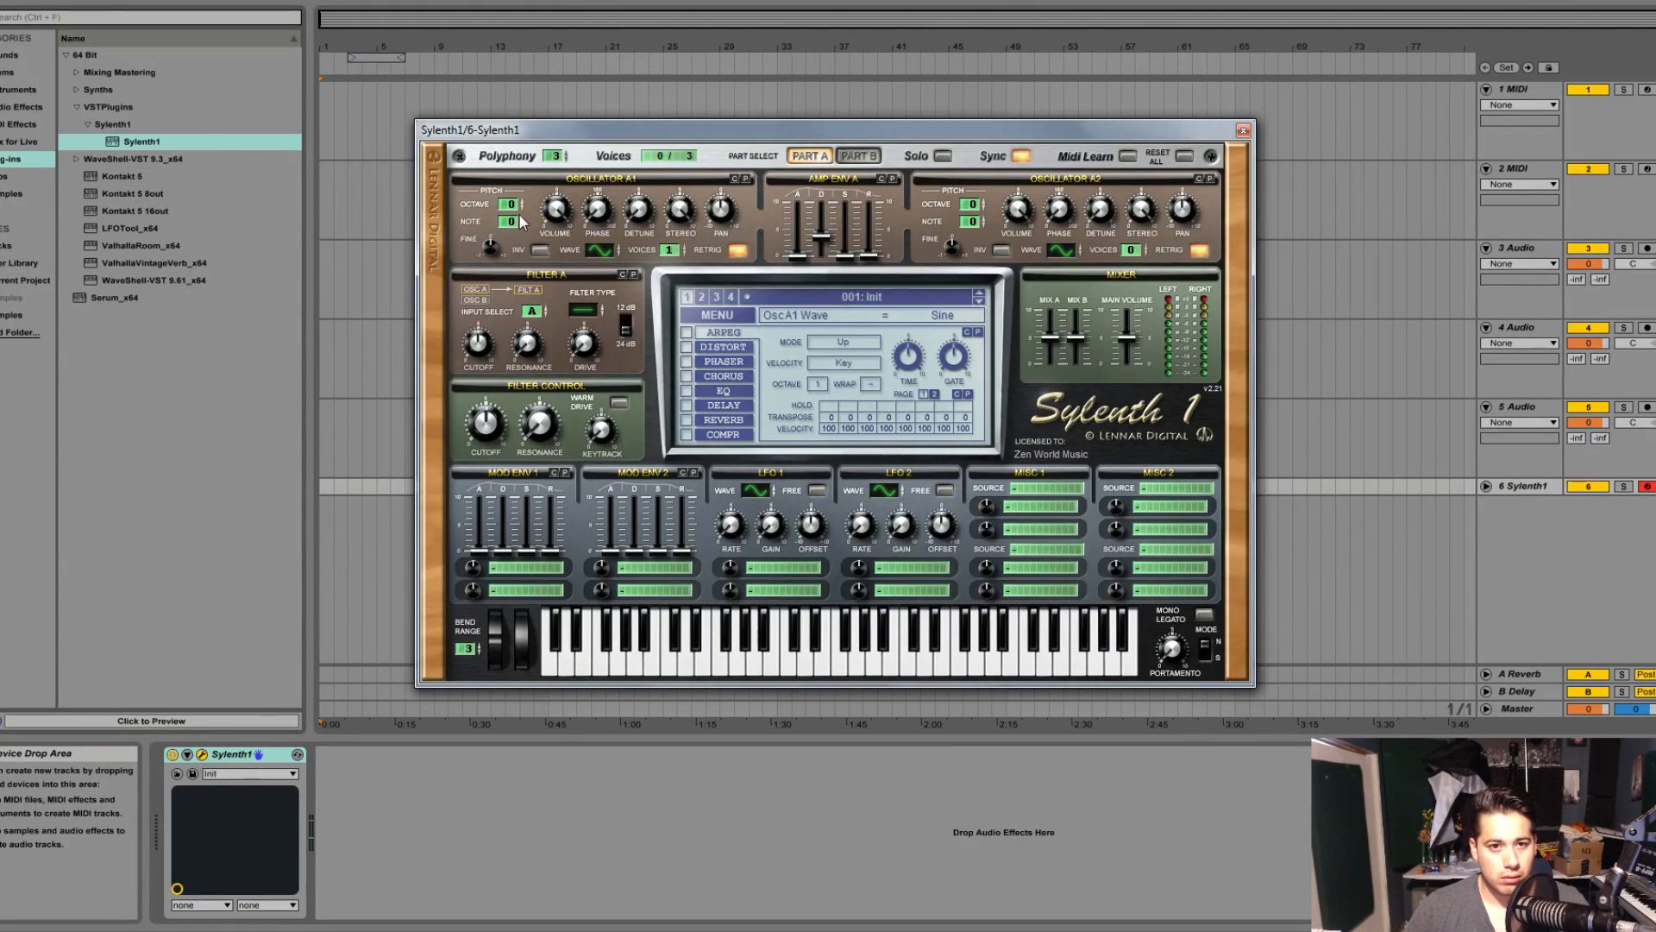
Audition the sine sound, lower Oscillator A1's octave to -2, and play test notes on the plug-in keyboard.
left_click(734, 662)
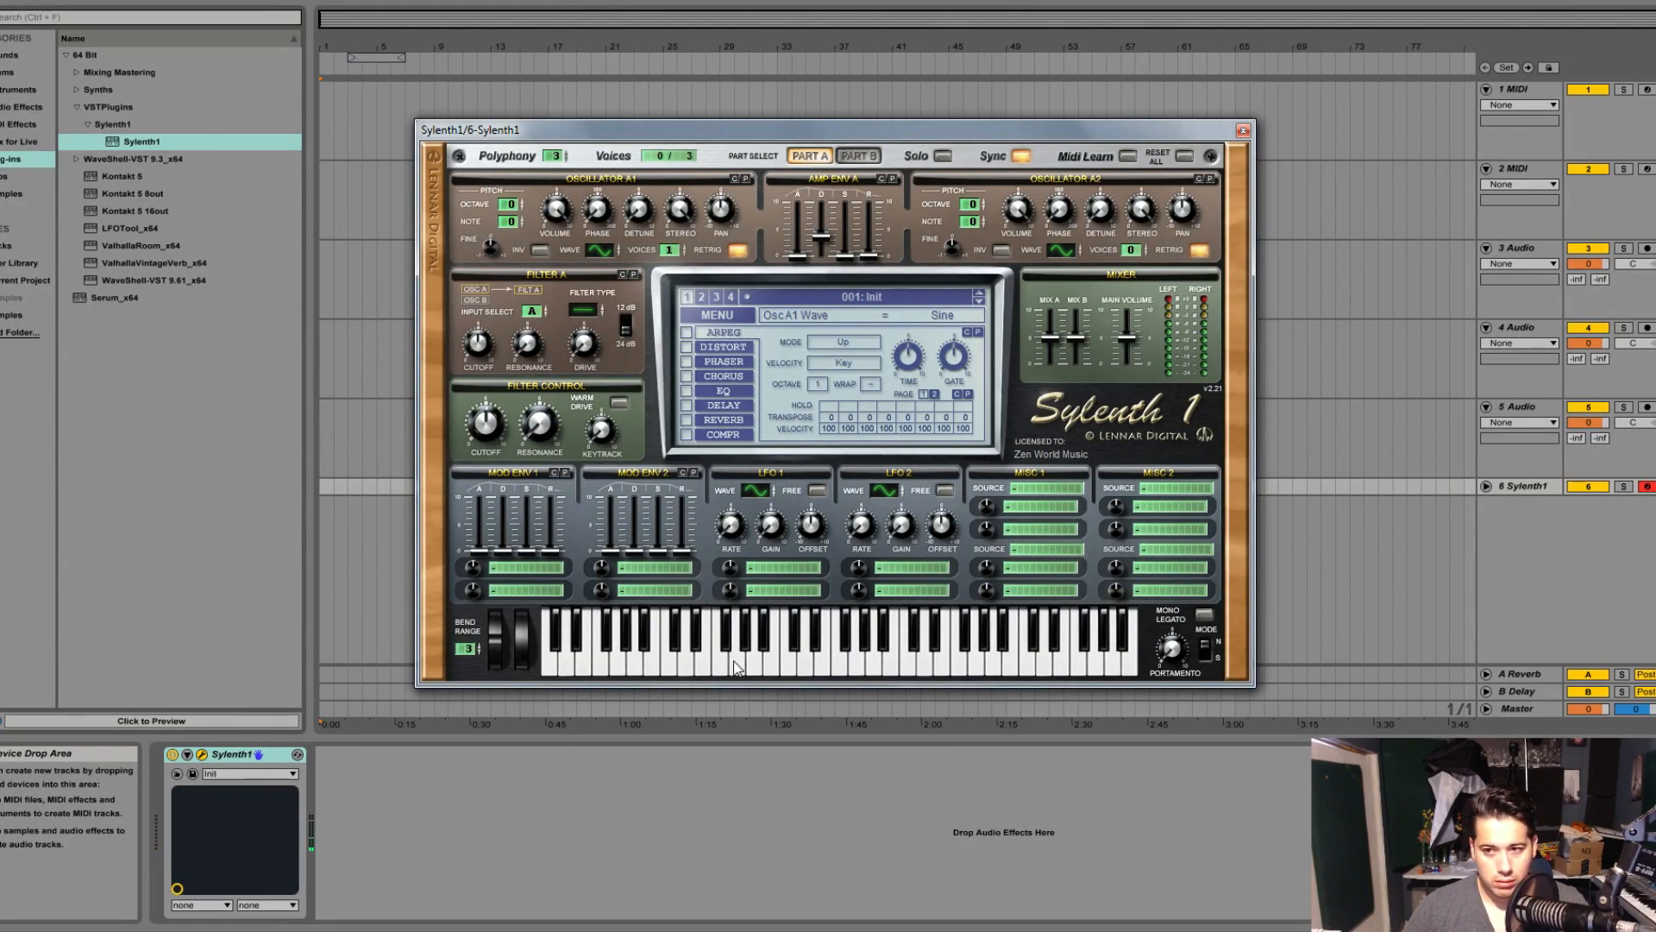
left_click(629, 764)
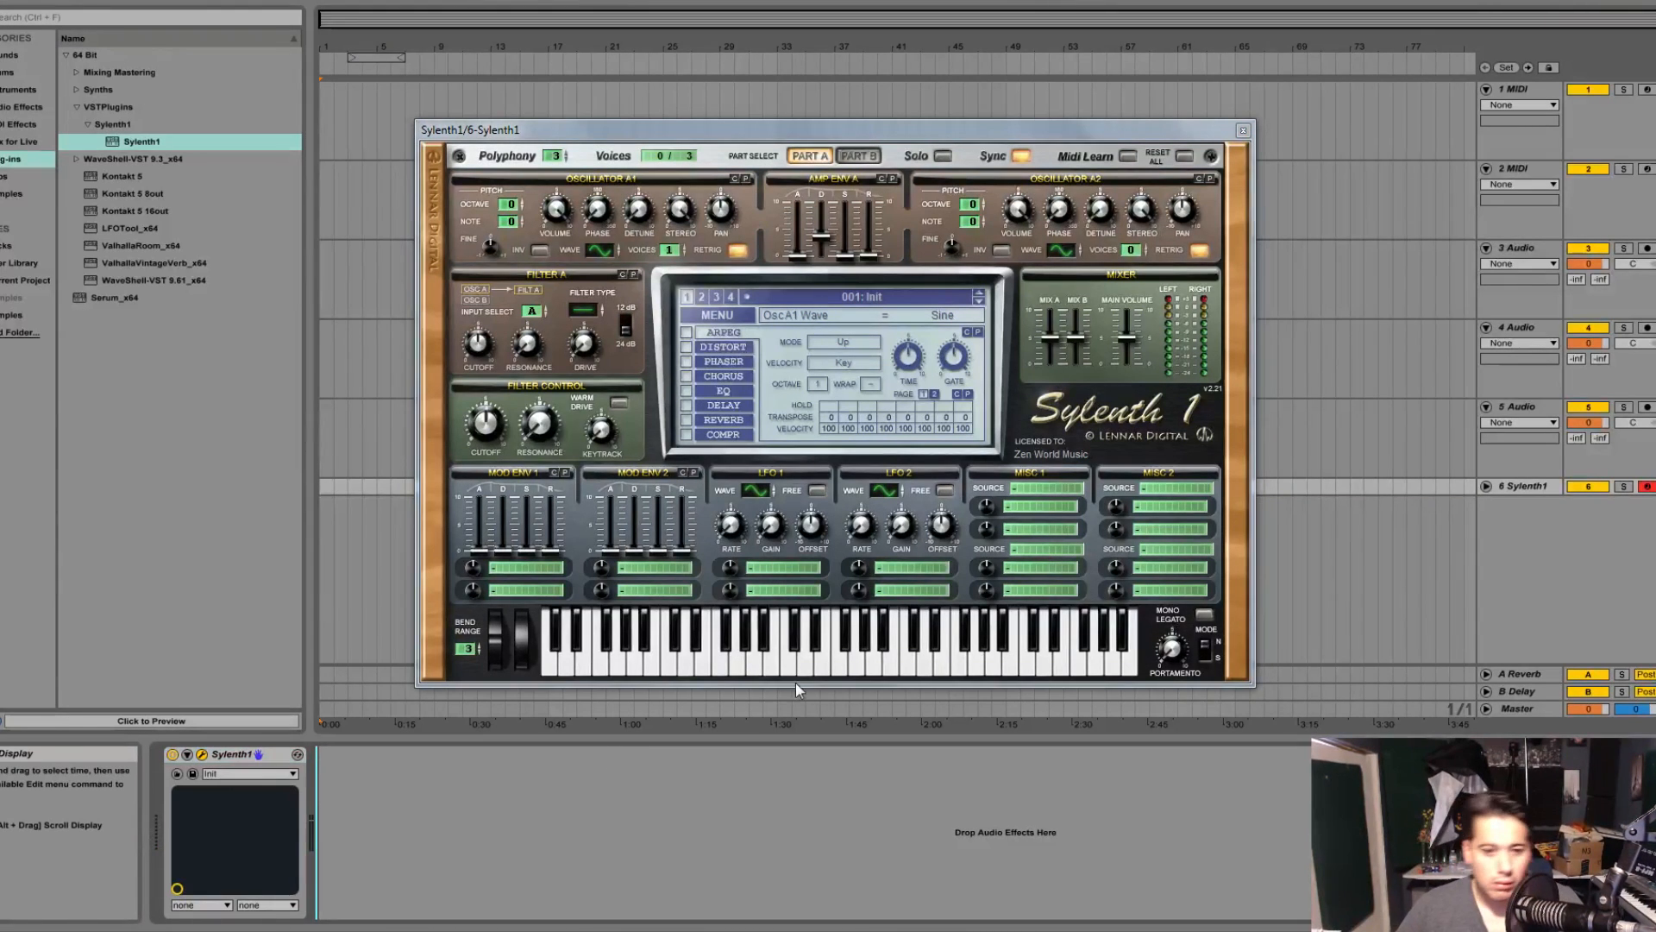
left_click(741, 660)
left_click(741, 660)
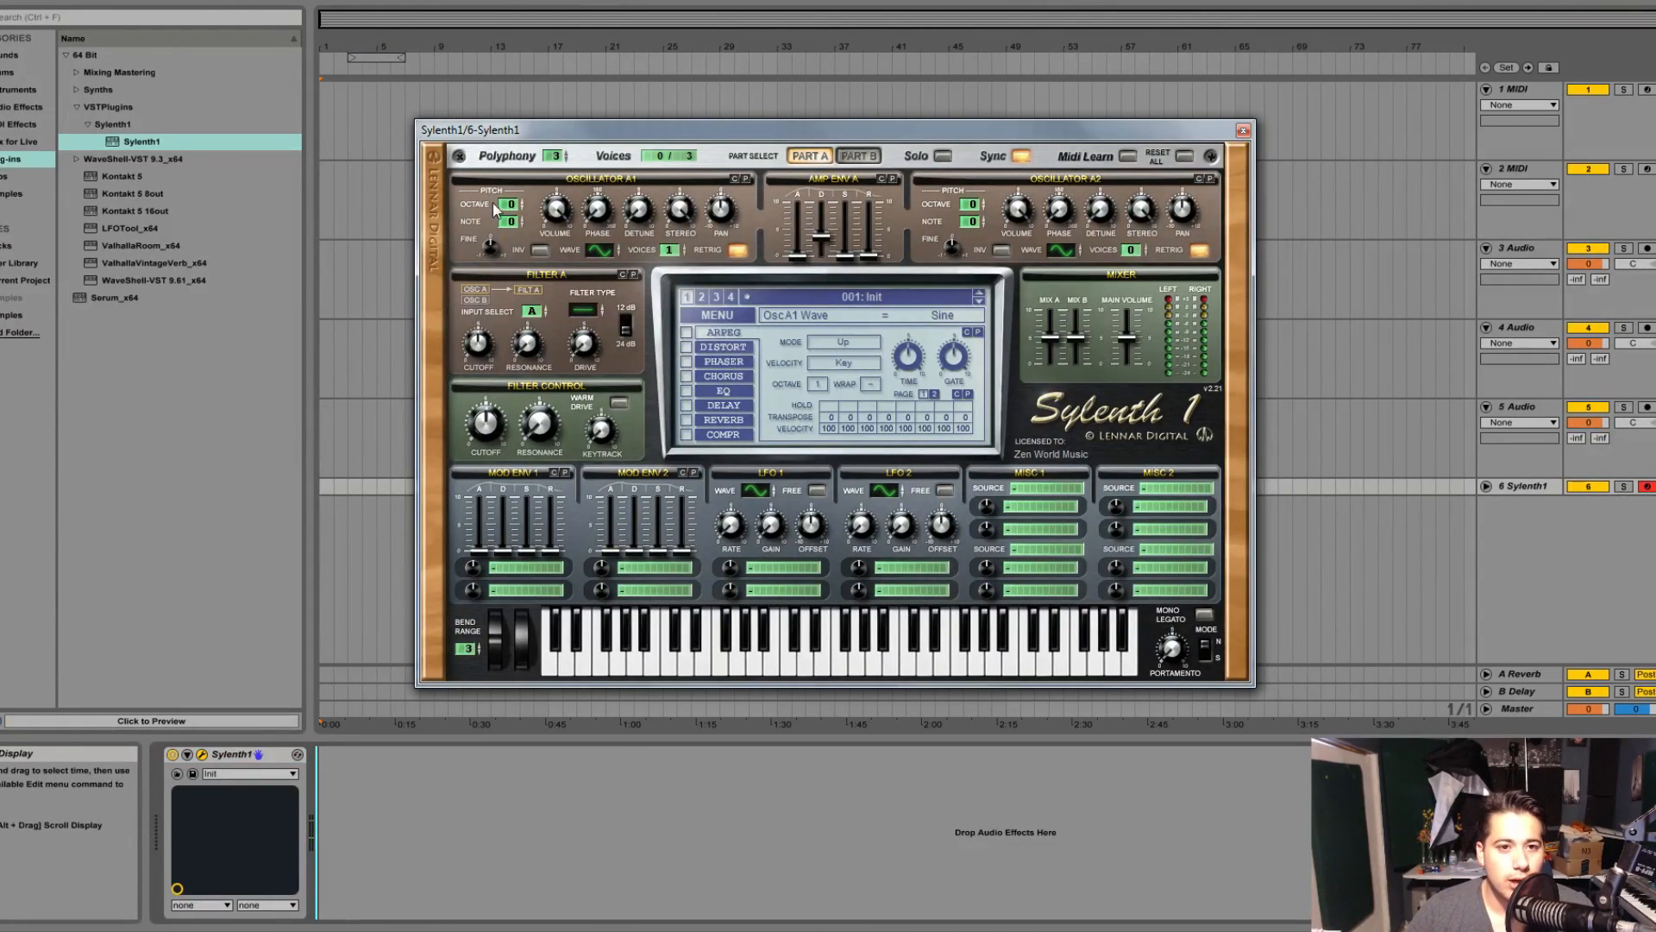
left_click_drag(496, 209, 505, 236)
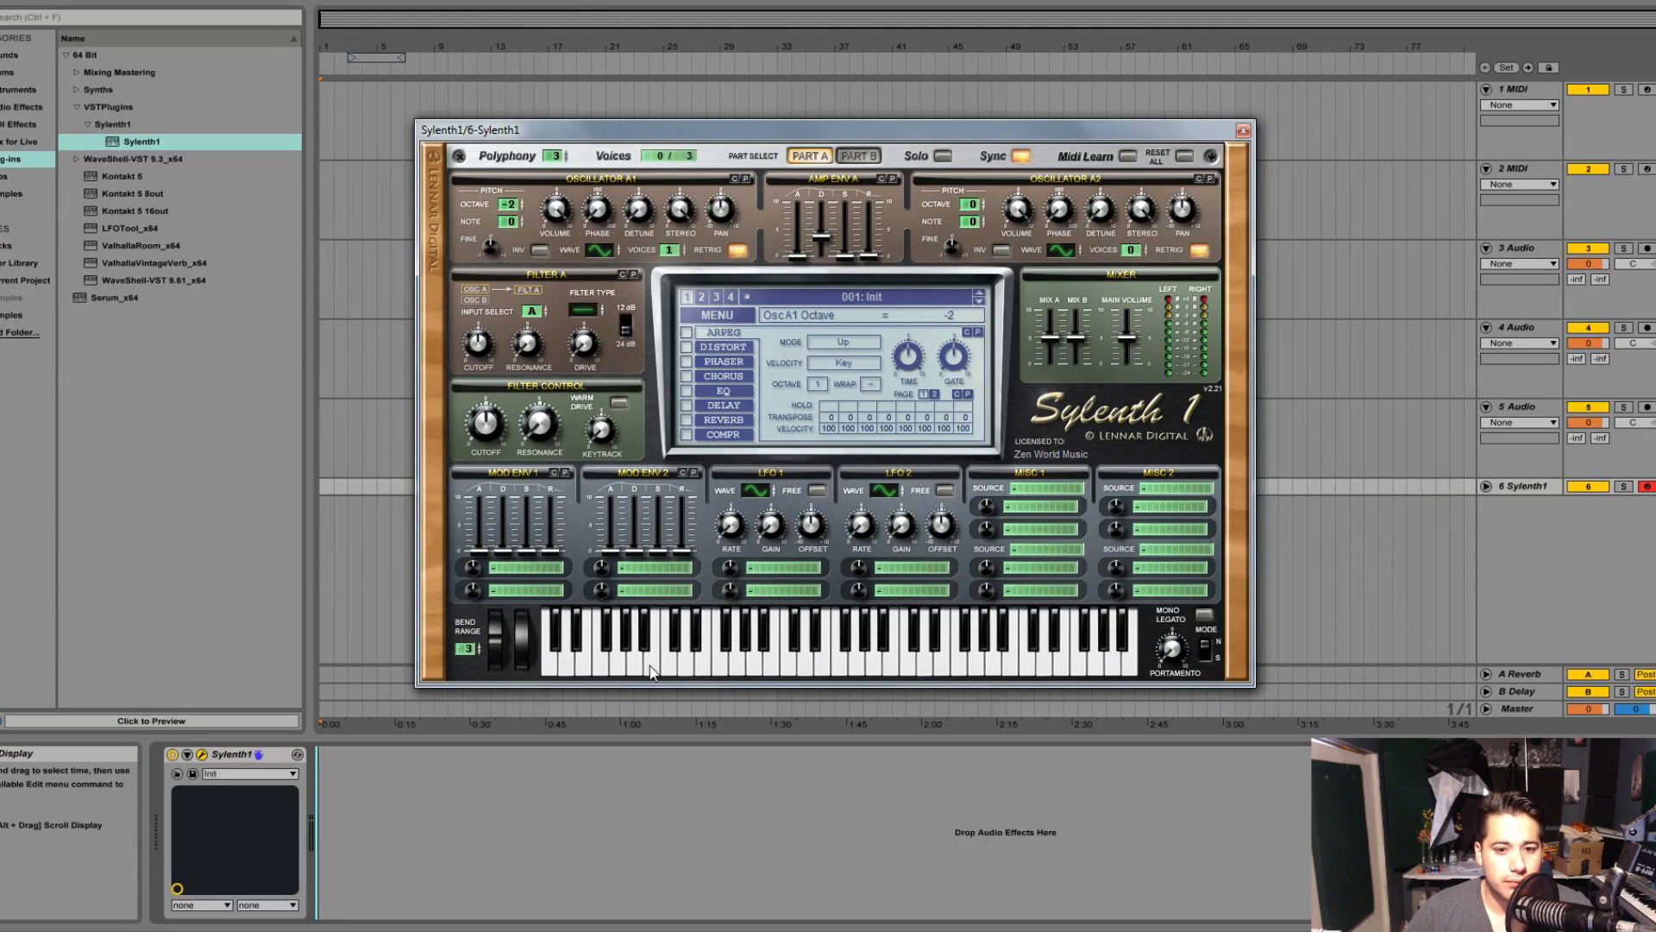
left_click(618, 662)
left_click(738, 671)
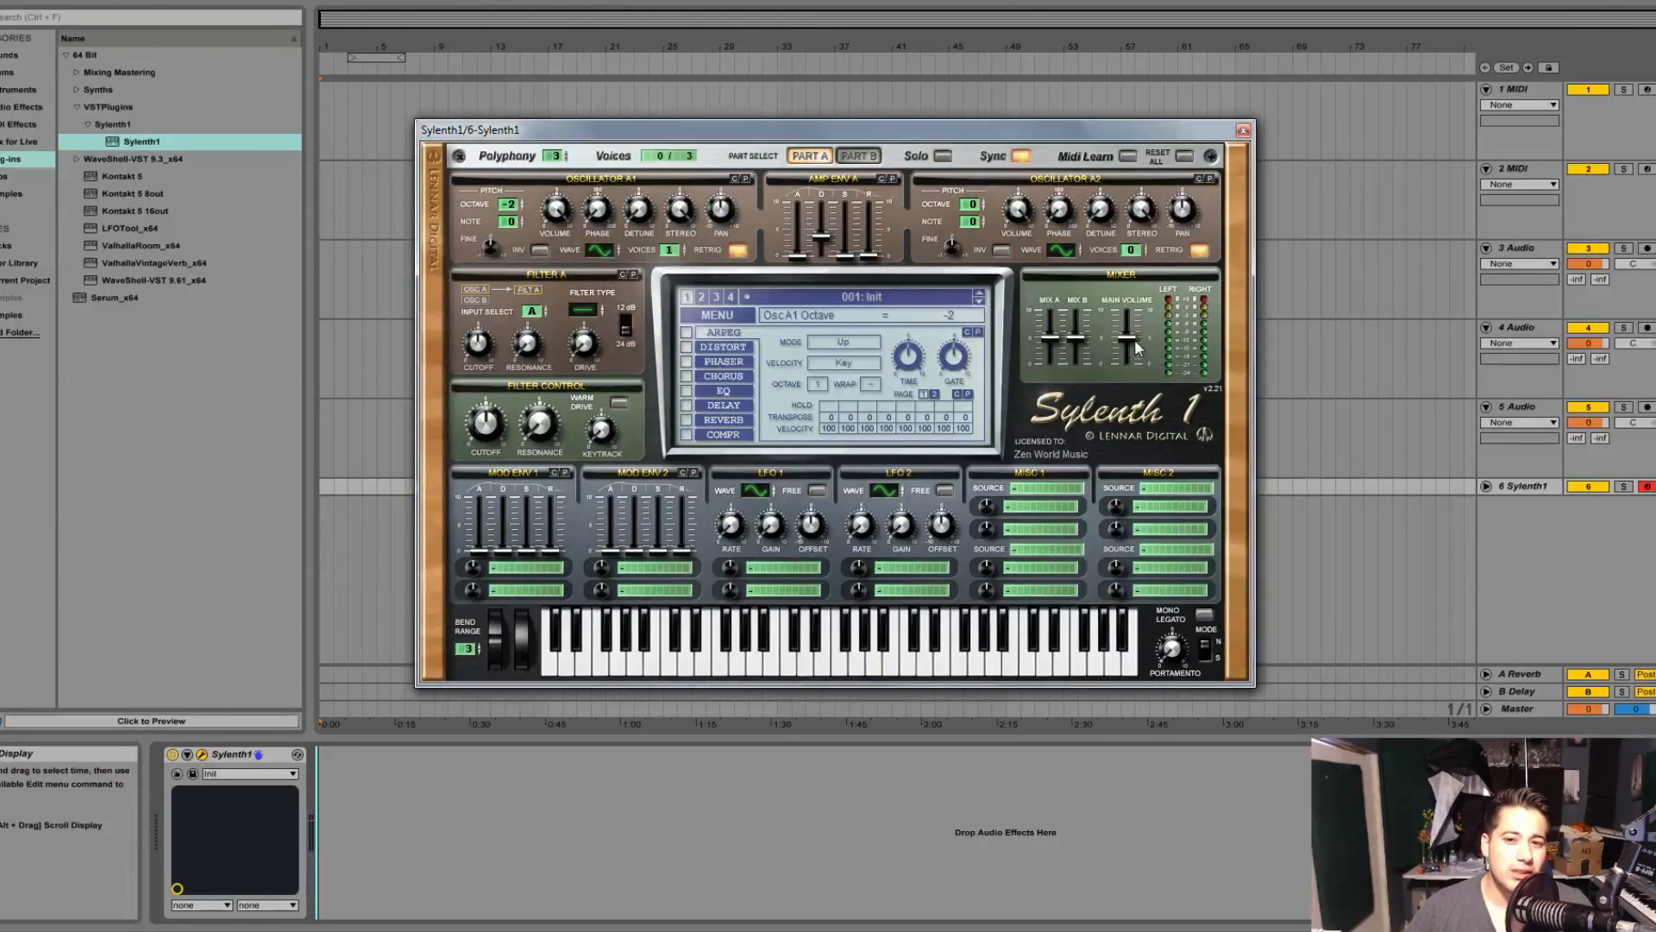
Raise Sylenth1's main volume, increase Oscillator A1's voices to 8, and play a test note.
left_click_drag(1127, 338, 1130, 306)
scroll(674, 250, "up", 7)
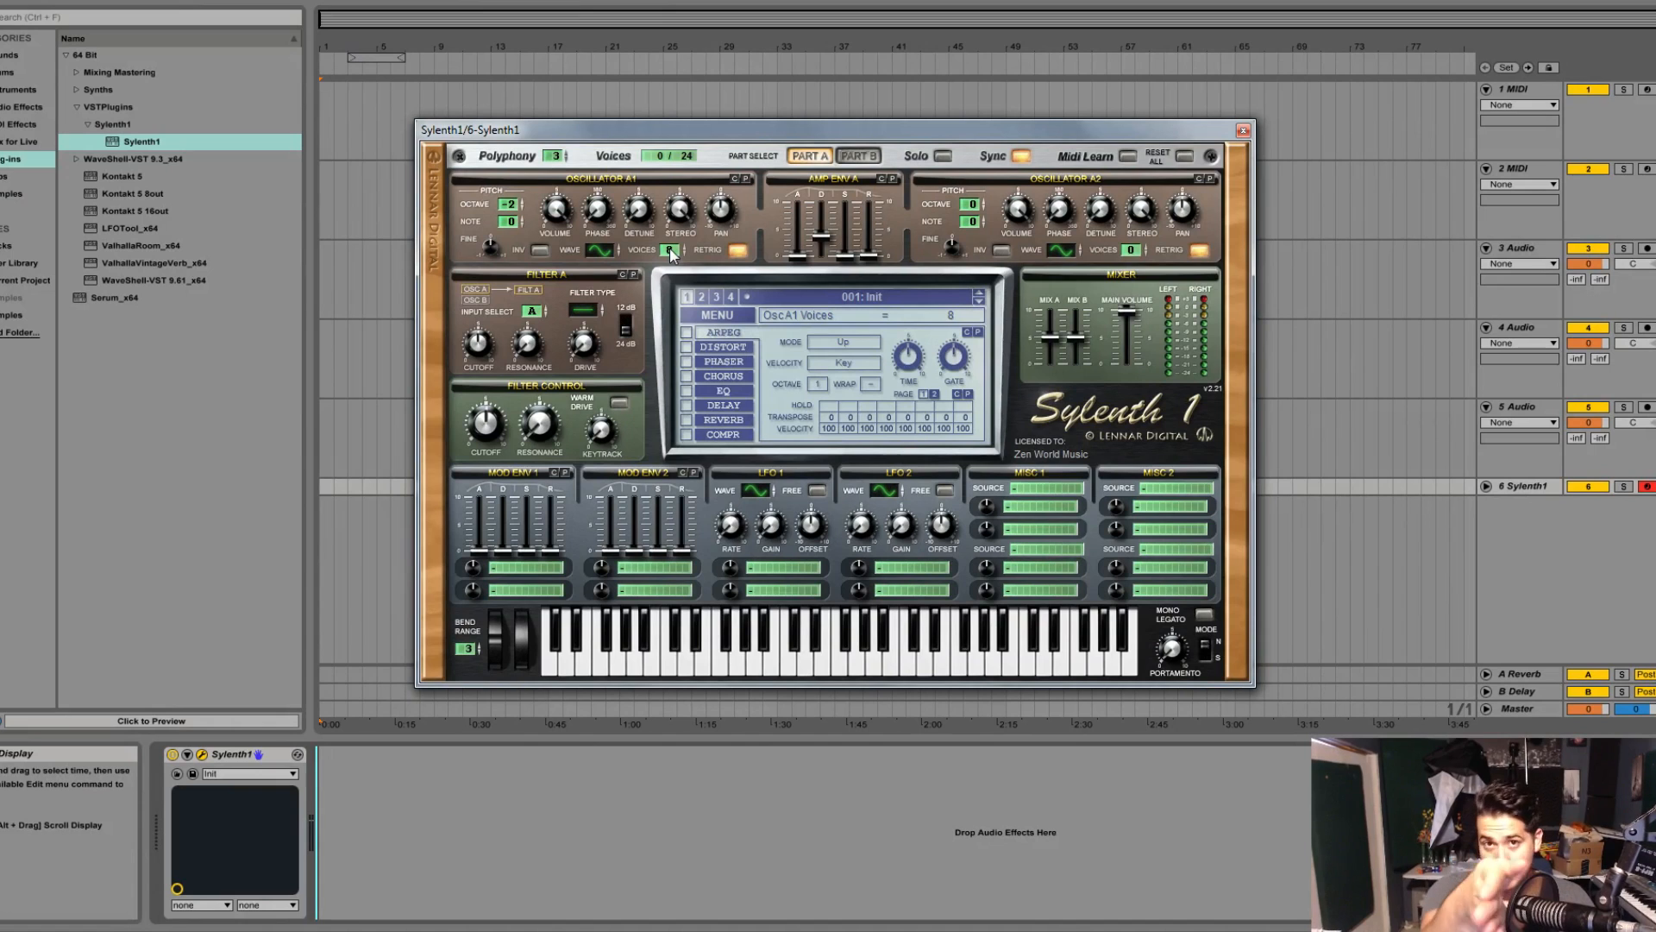
left_click(735, 661)
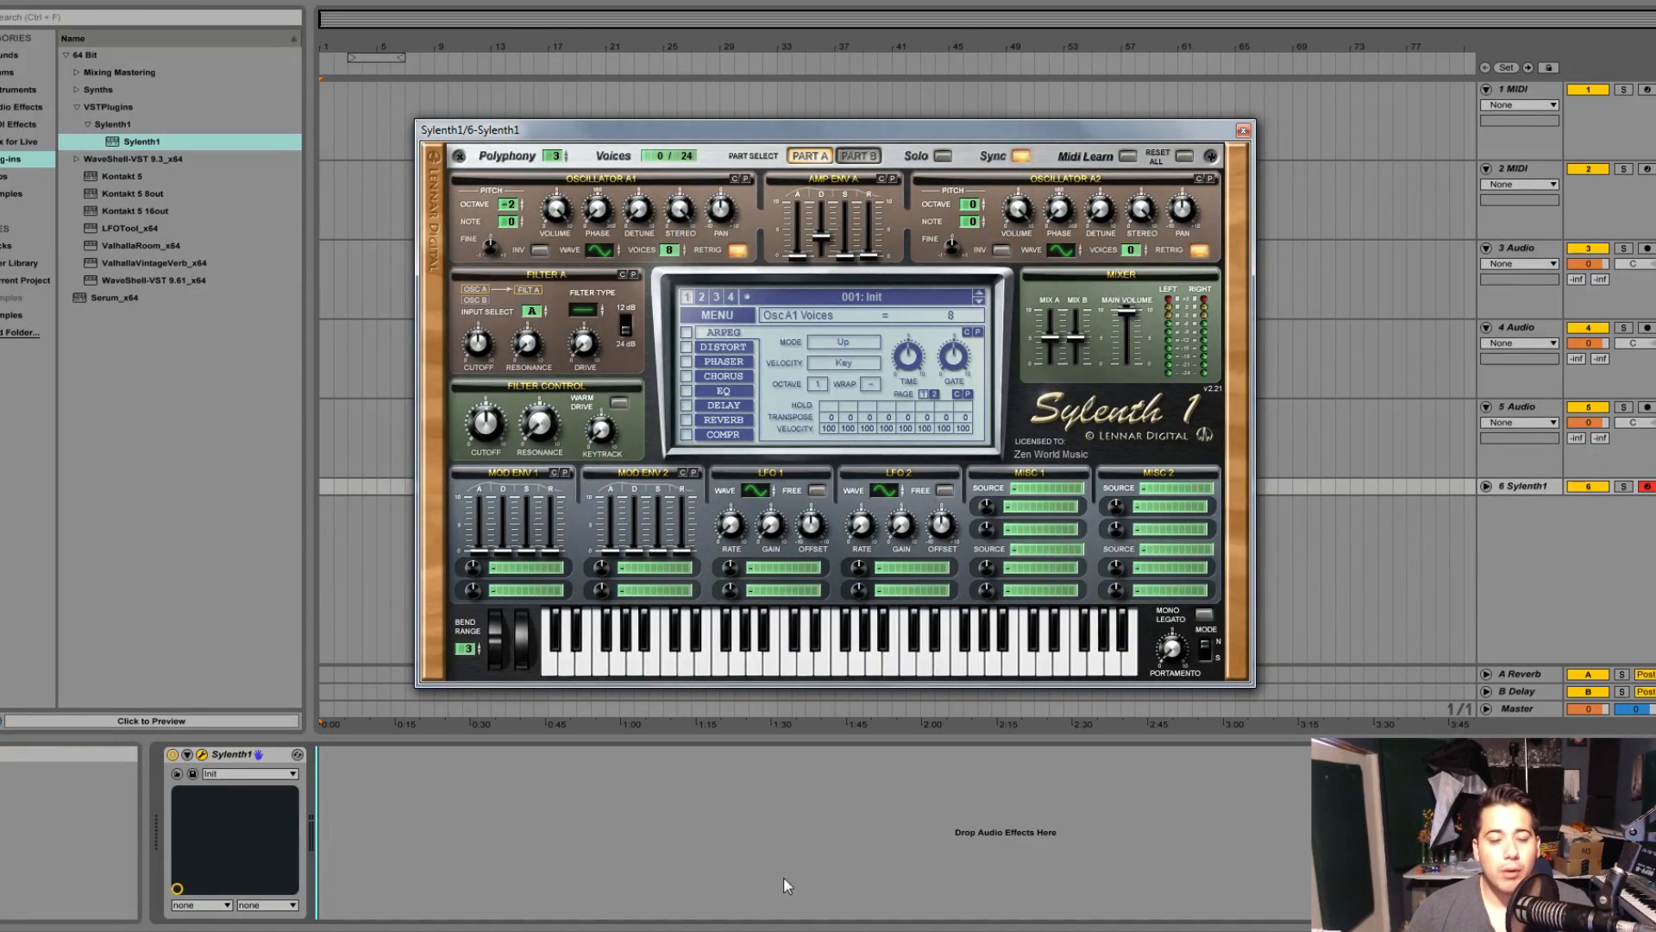
Route Mod Env 2 to Pitch A with an amount of 0.76 and set the envelope's decay to 1.38.
left_click(643, 570)
left_click(712, 337)
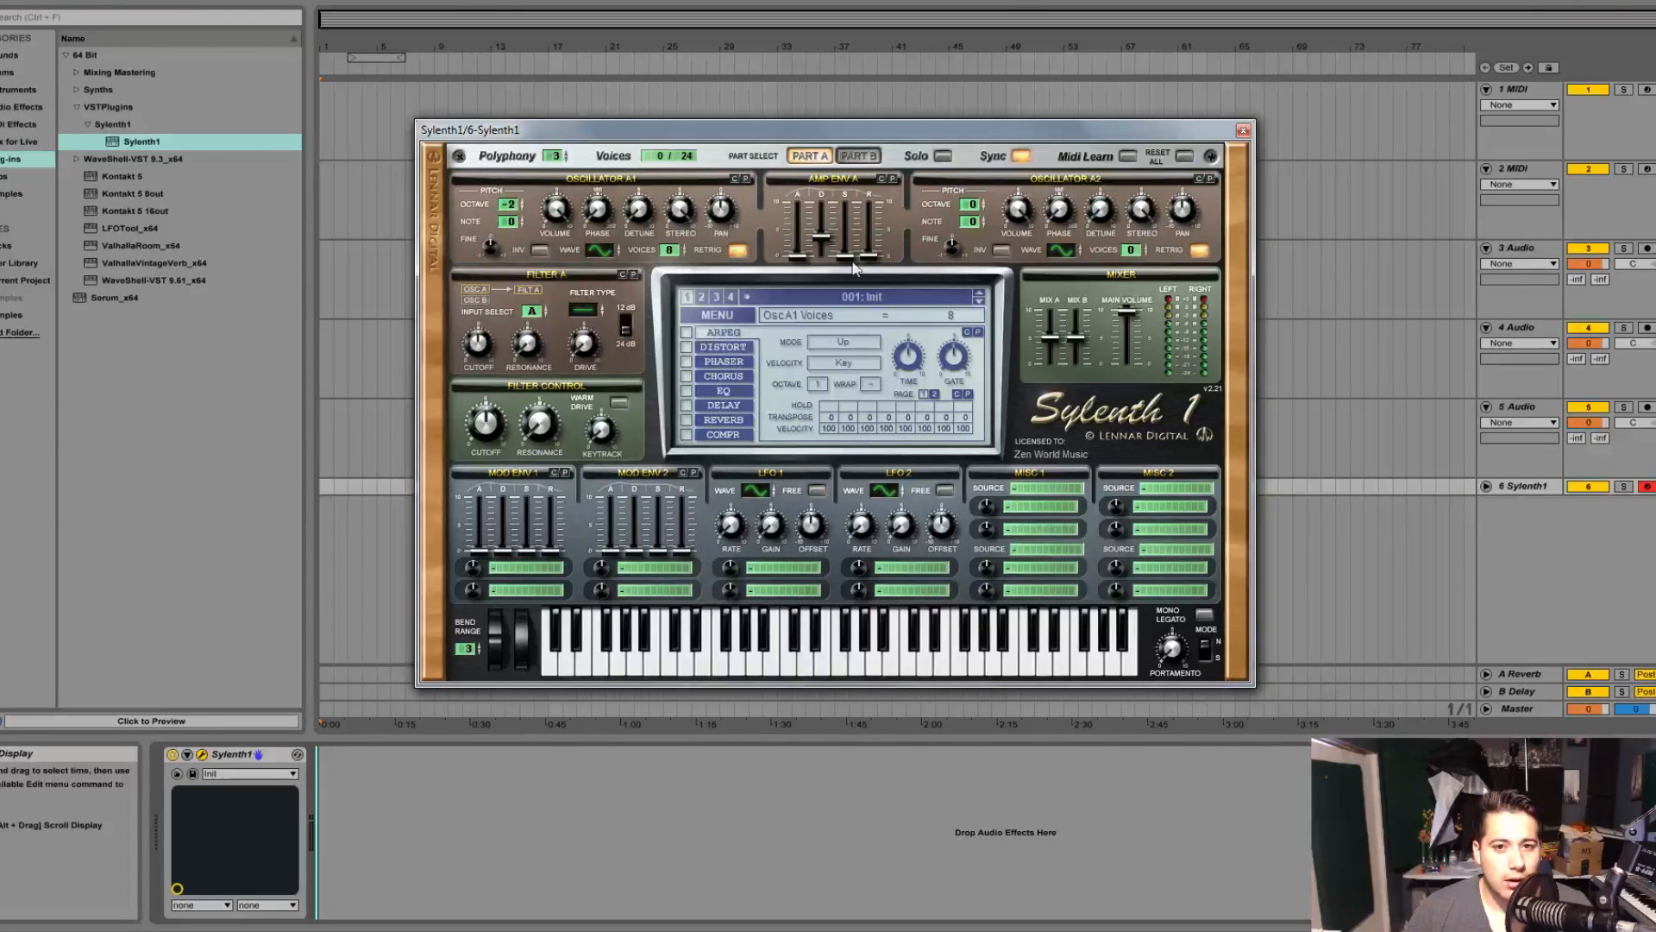
left_click(649, 557)
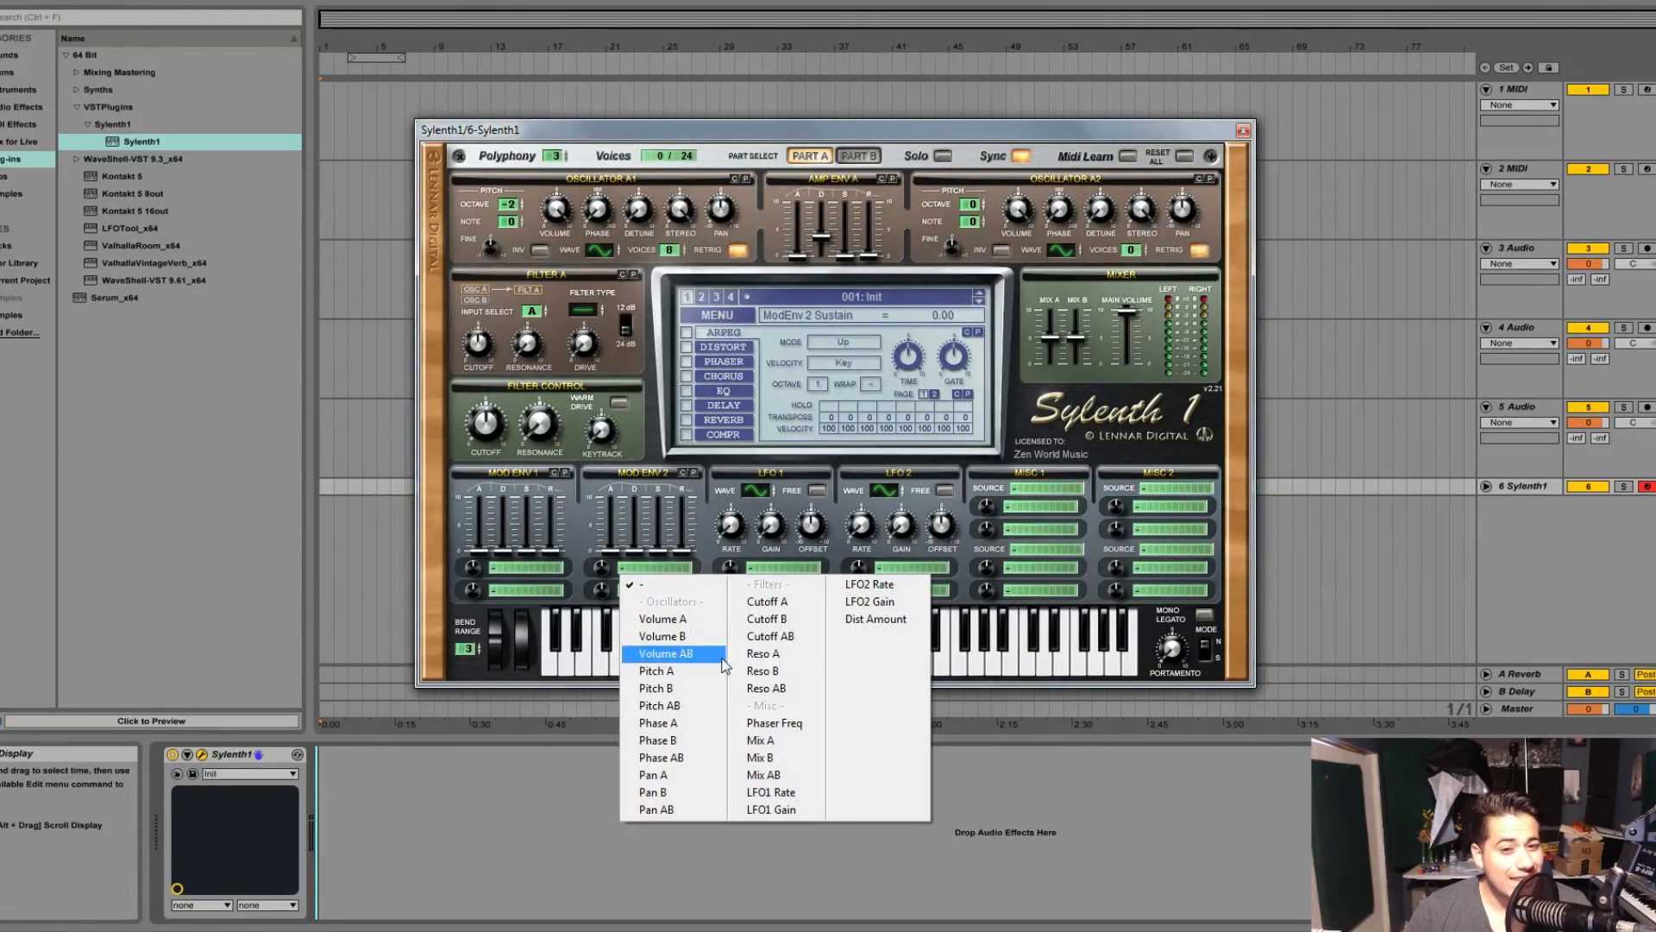
left_click(656, 672)
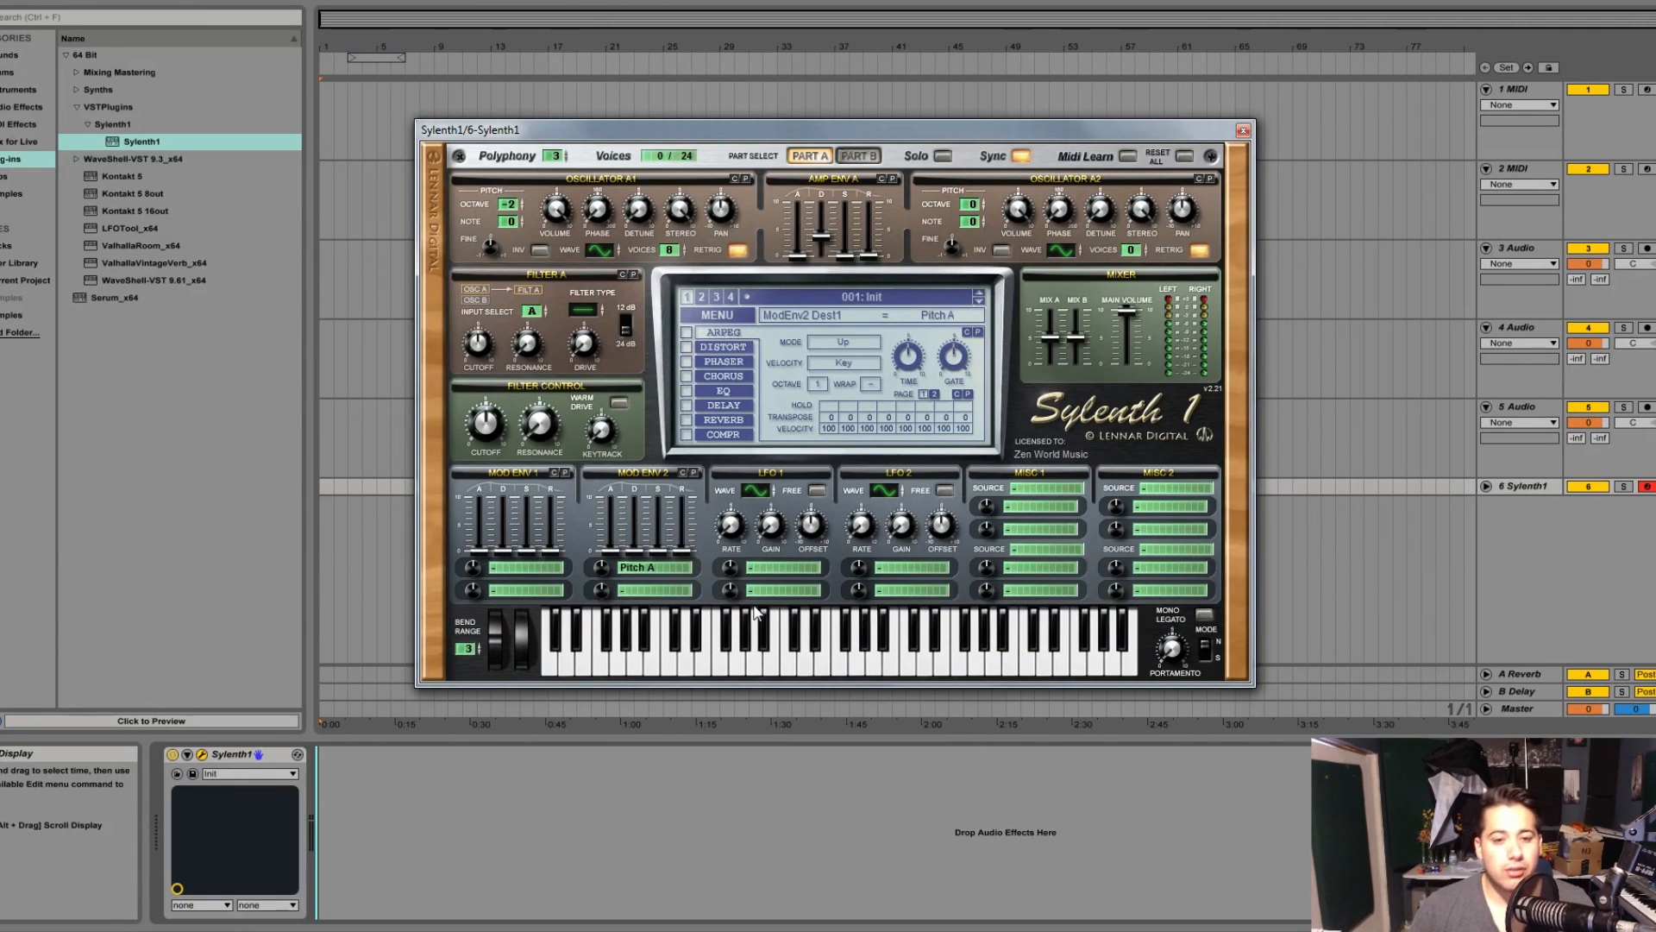
left_click_drag(595, 565, 616, 564)
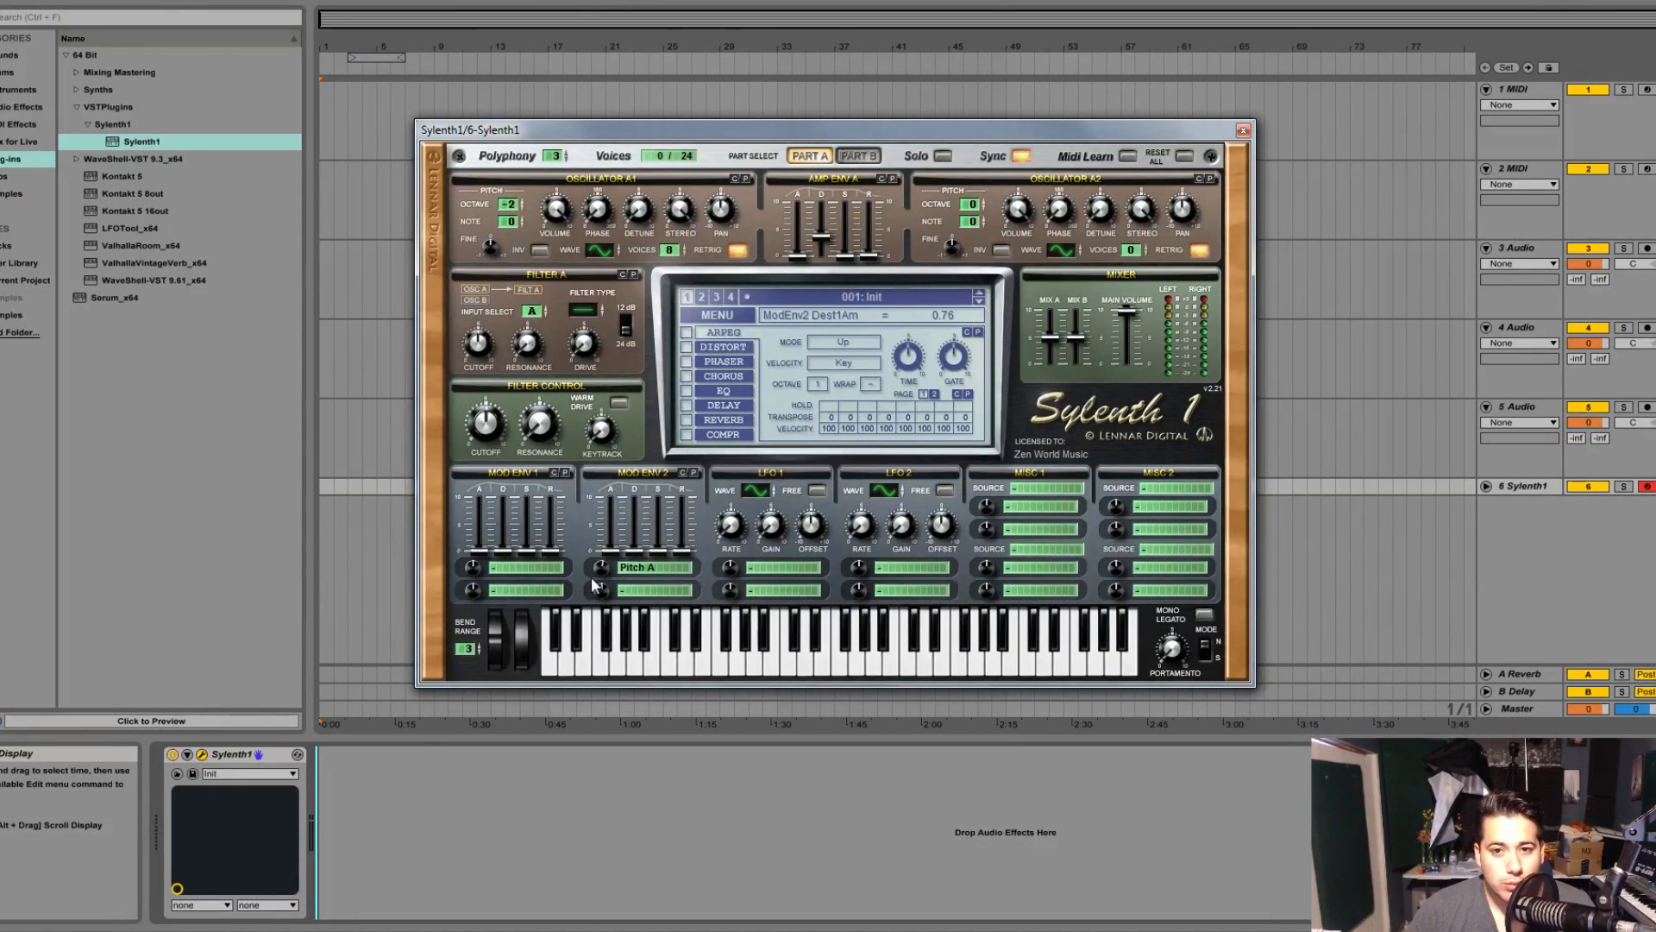
left_click_drag(635, 552, 666, 536)
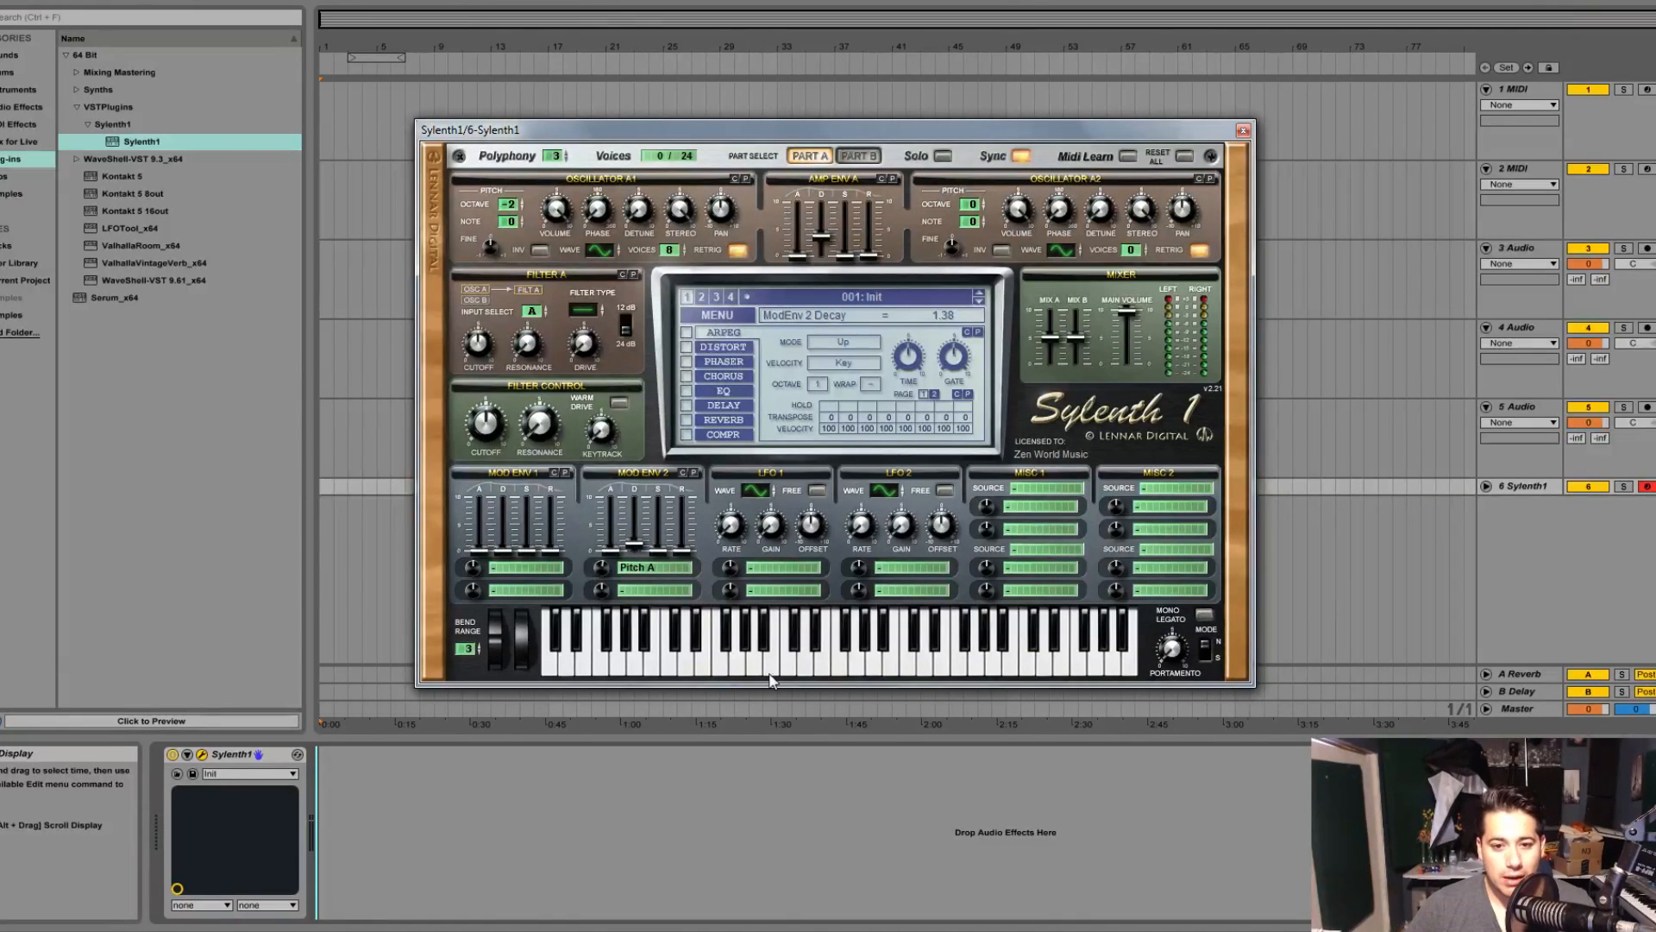
Try a Mod Env 2 Pitch A amount of 3.43 and audition it with repeated notes.
left_click_drag(603, 567, 613, 558)
left_click(736, 669)
left_click(736, 667)
left_click(736, 666)
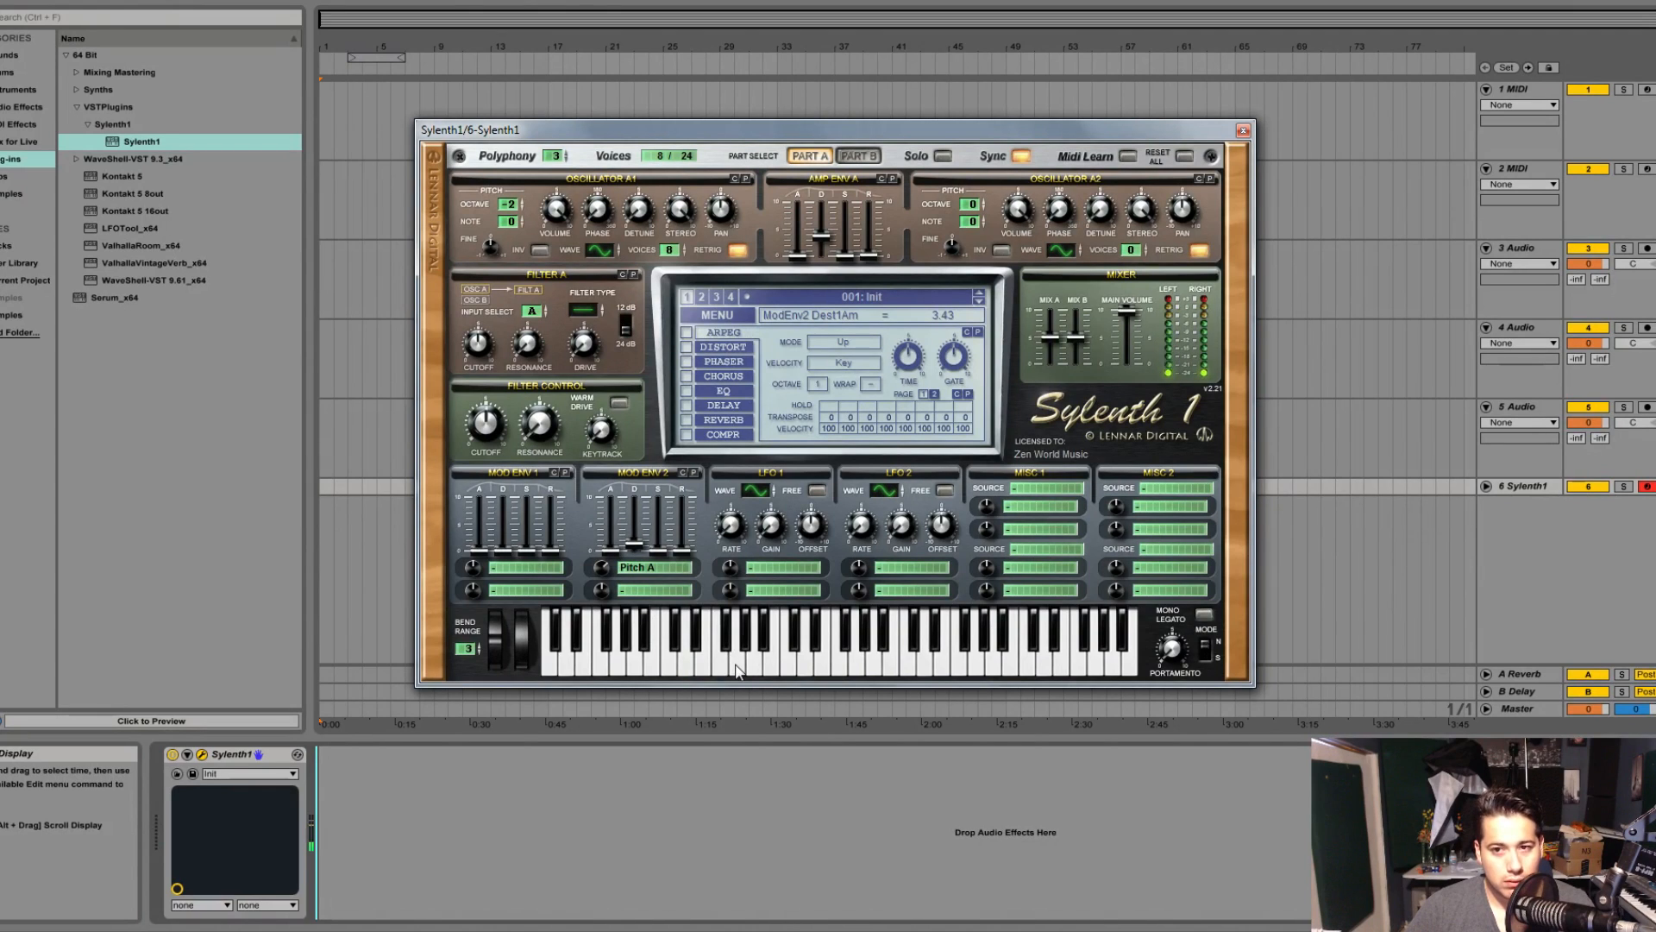
Set the Mod Env 2 Pitch A amount to 1.43 and audition the sound on low, middle and higher notes.
left_click_drag(602, 564, 593, 579)
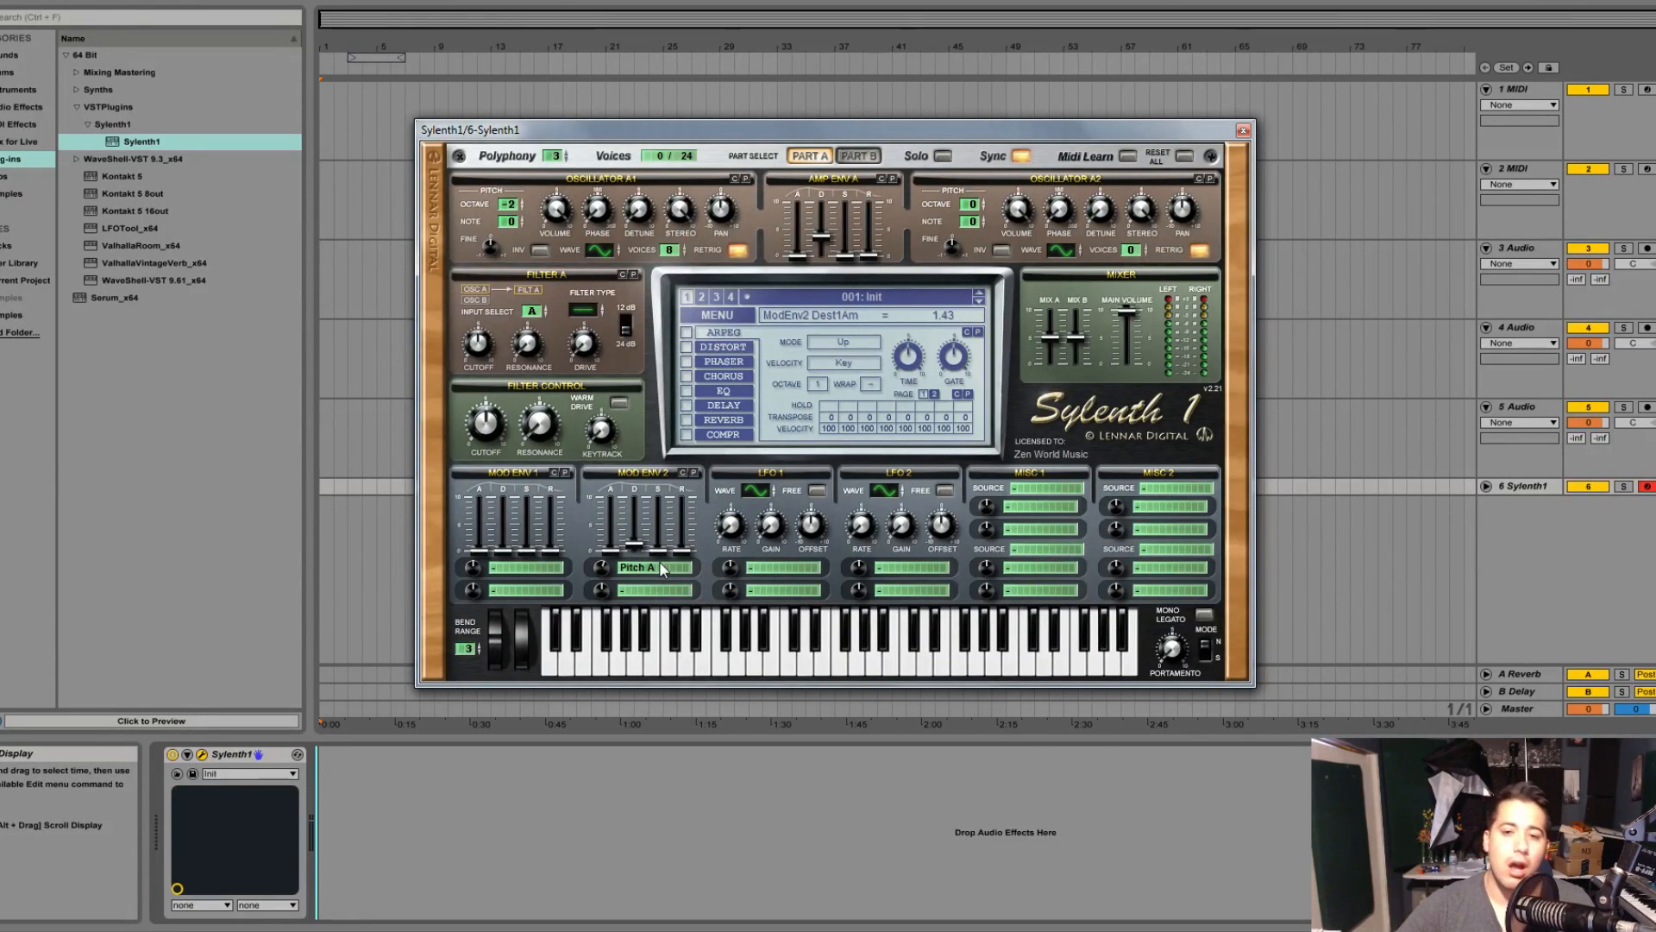
left_click(742, 659)
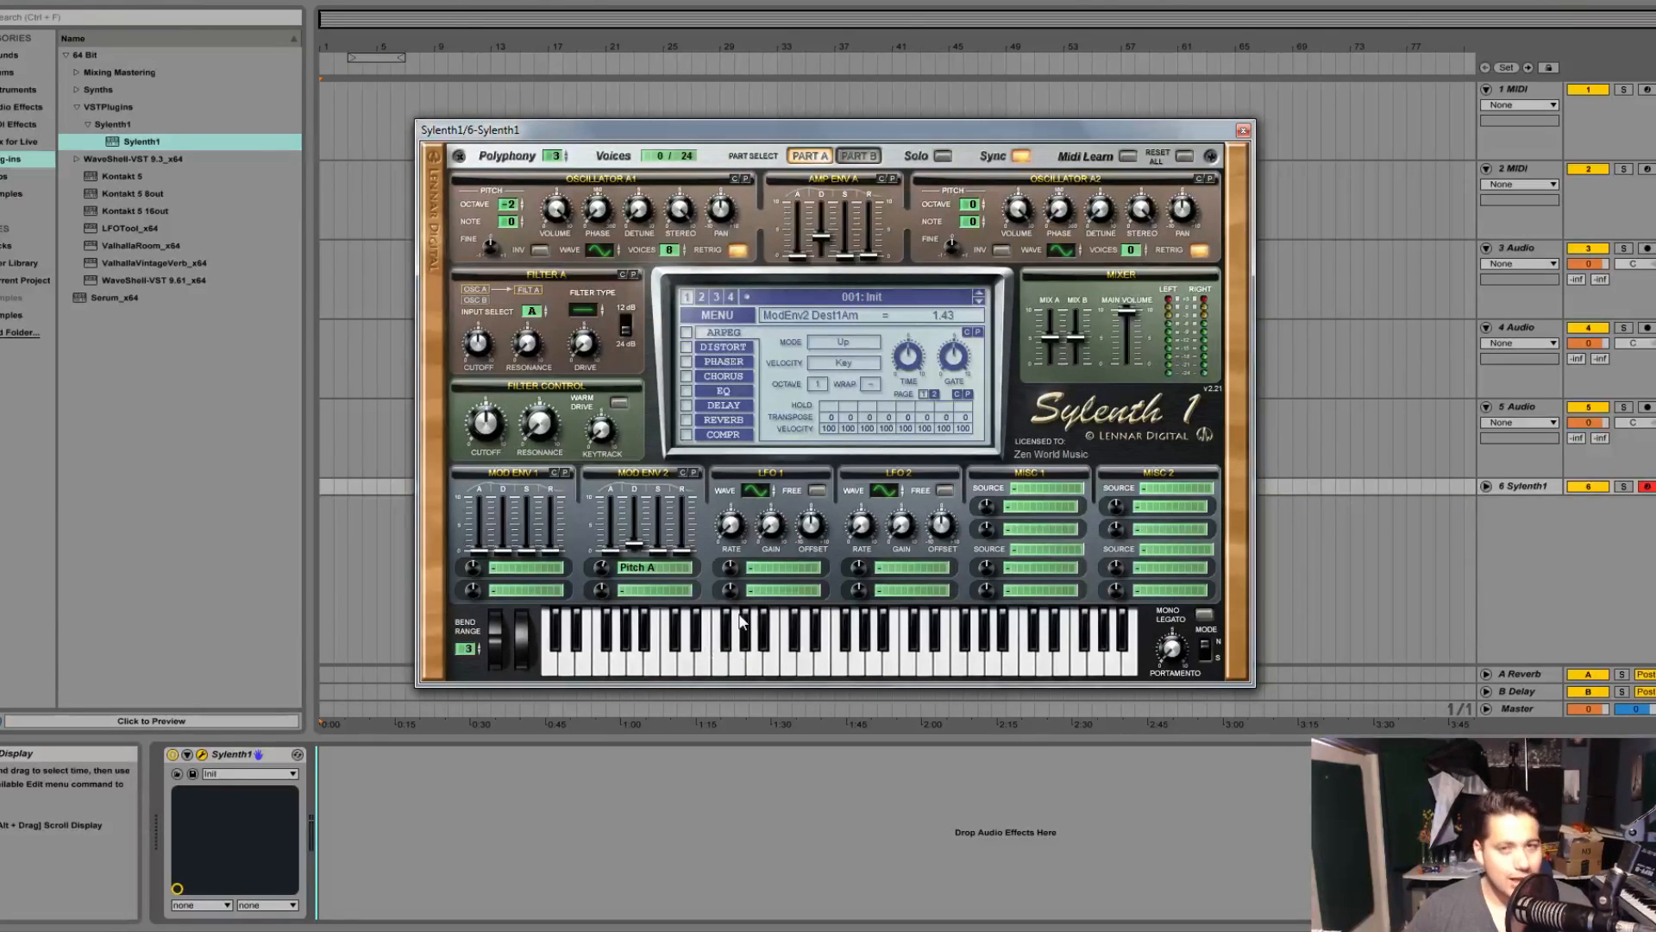
left_click(856, 673)
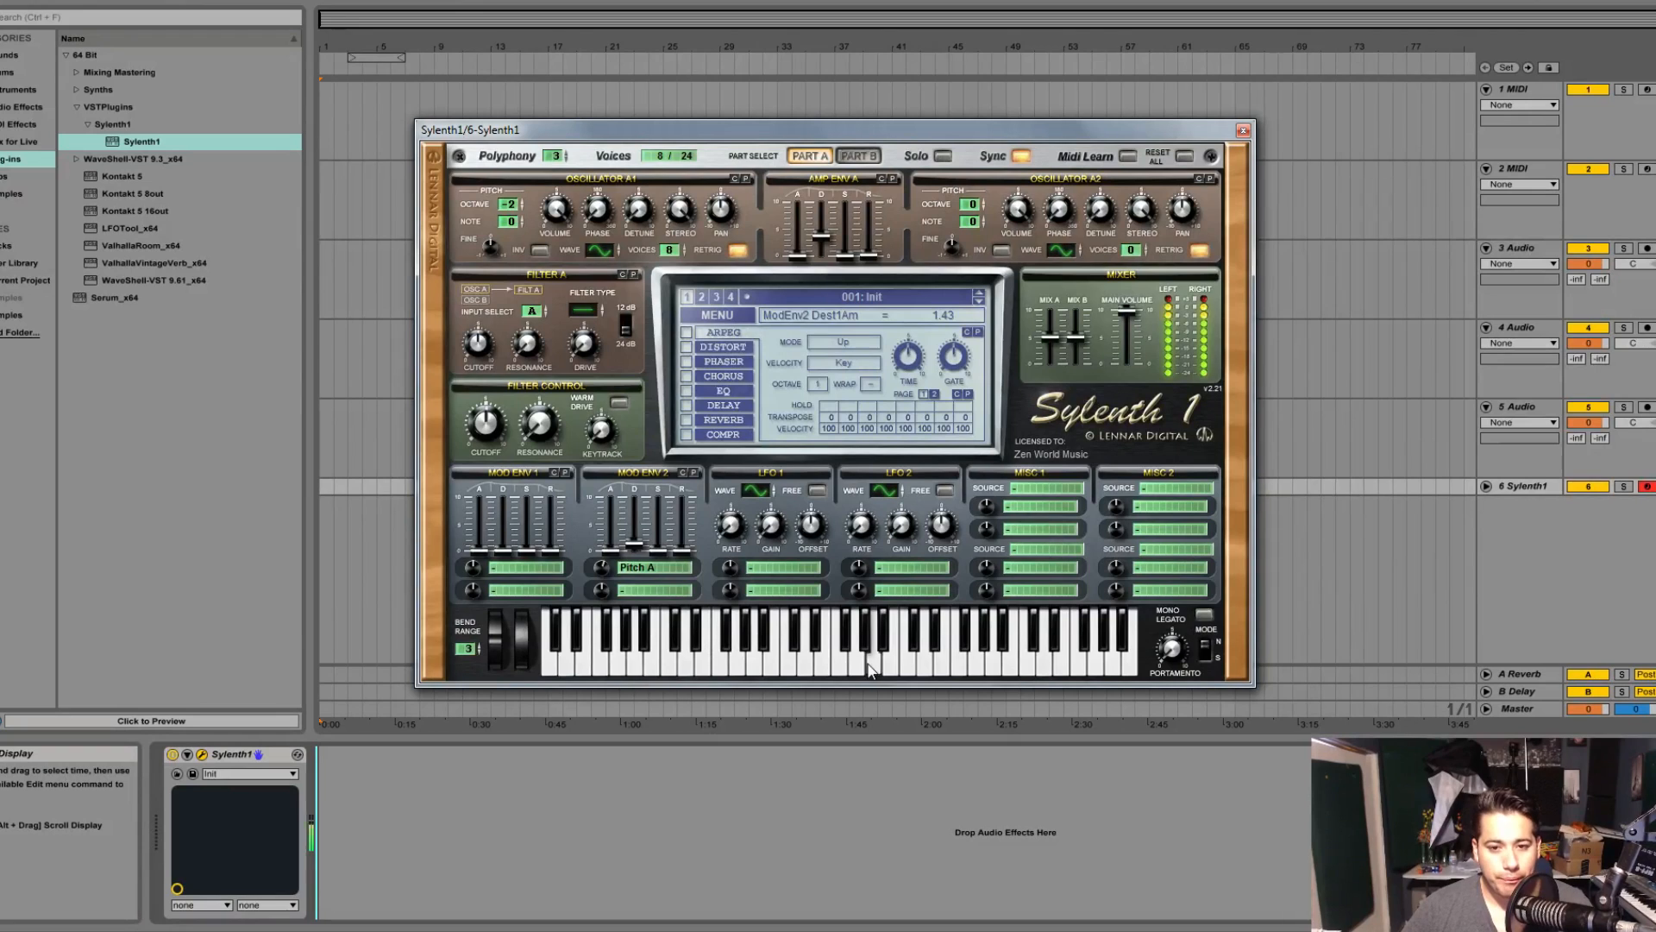
left_click(623, 669)
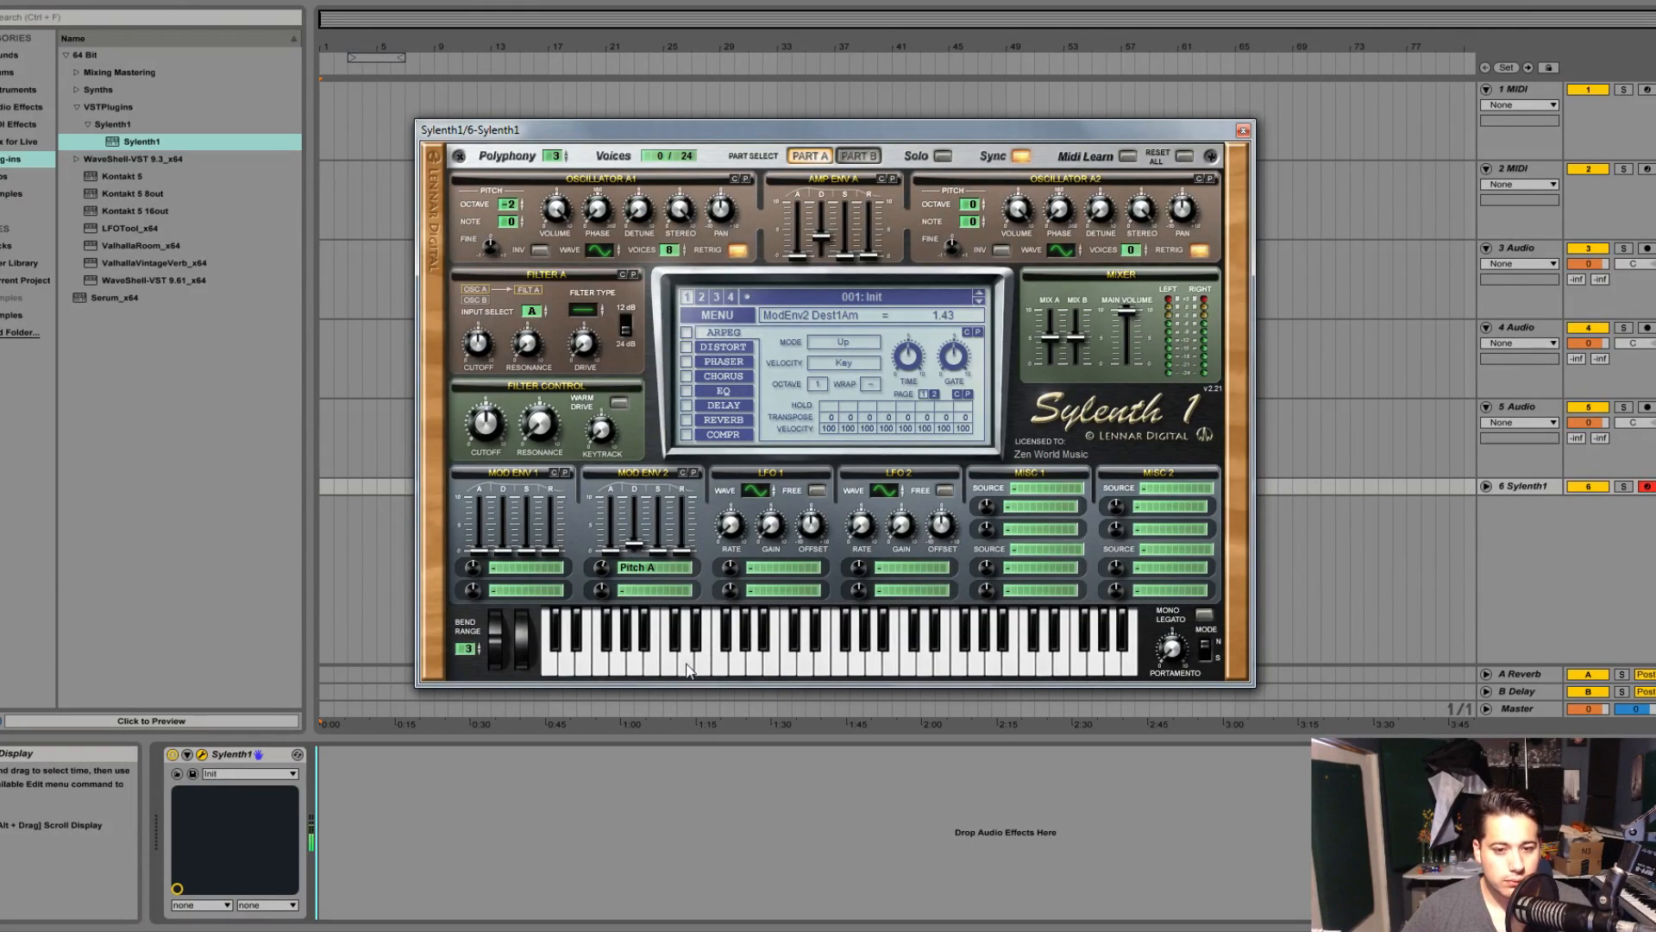
left_click(728, 659)
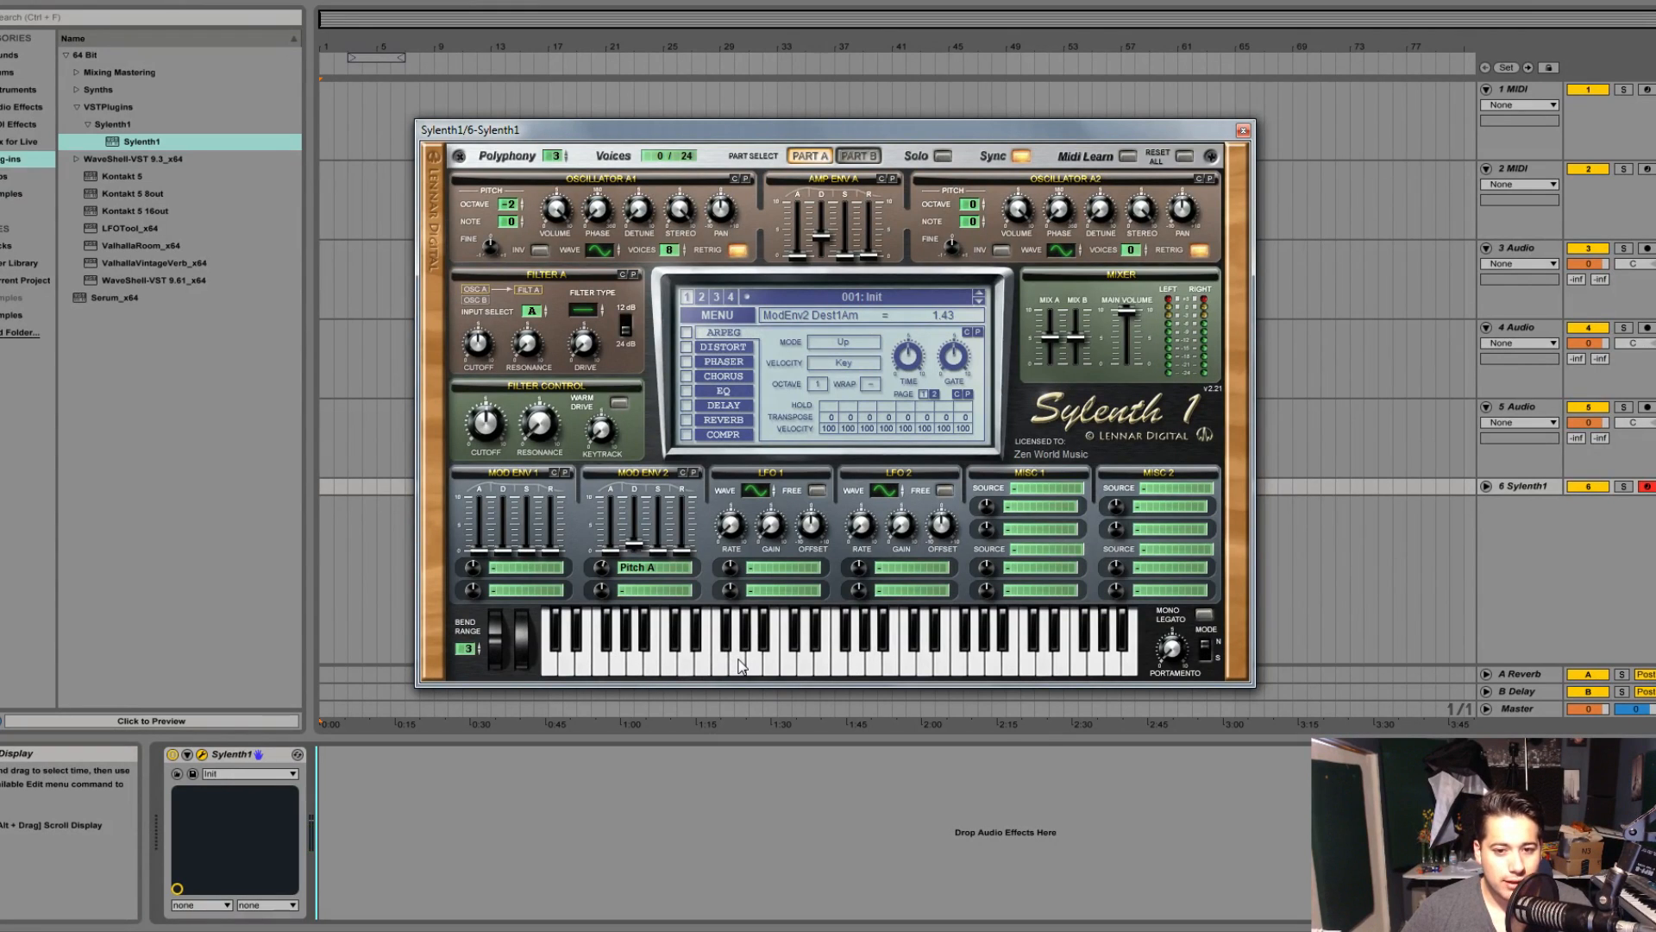
left_click(739, 664)
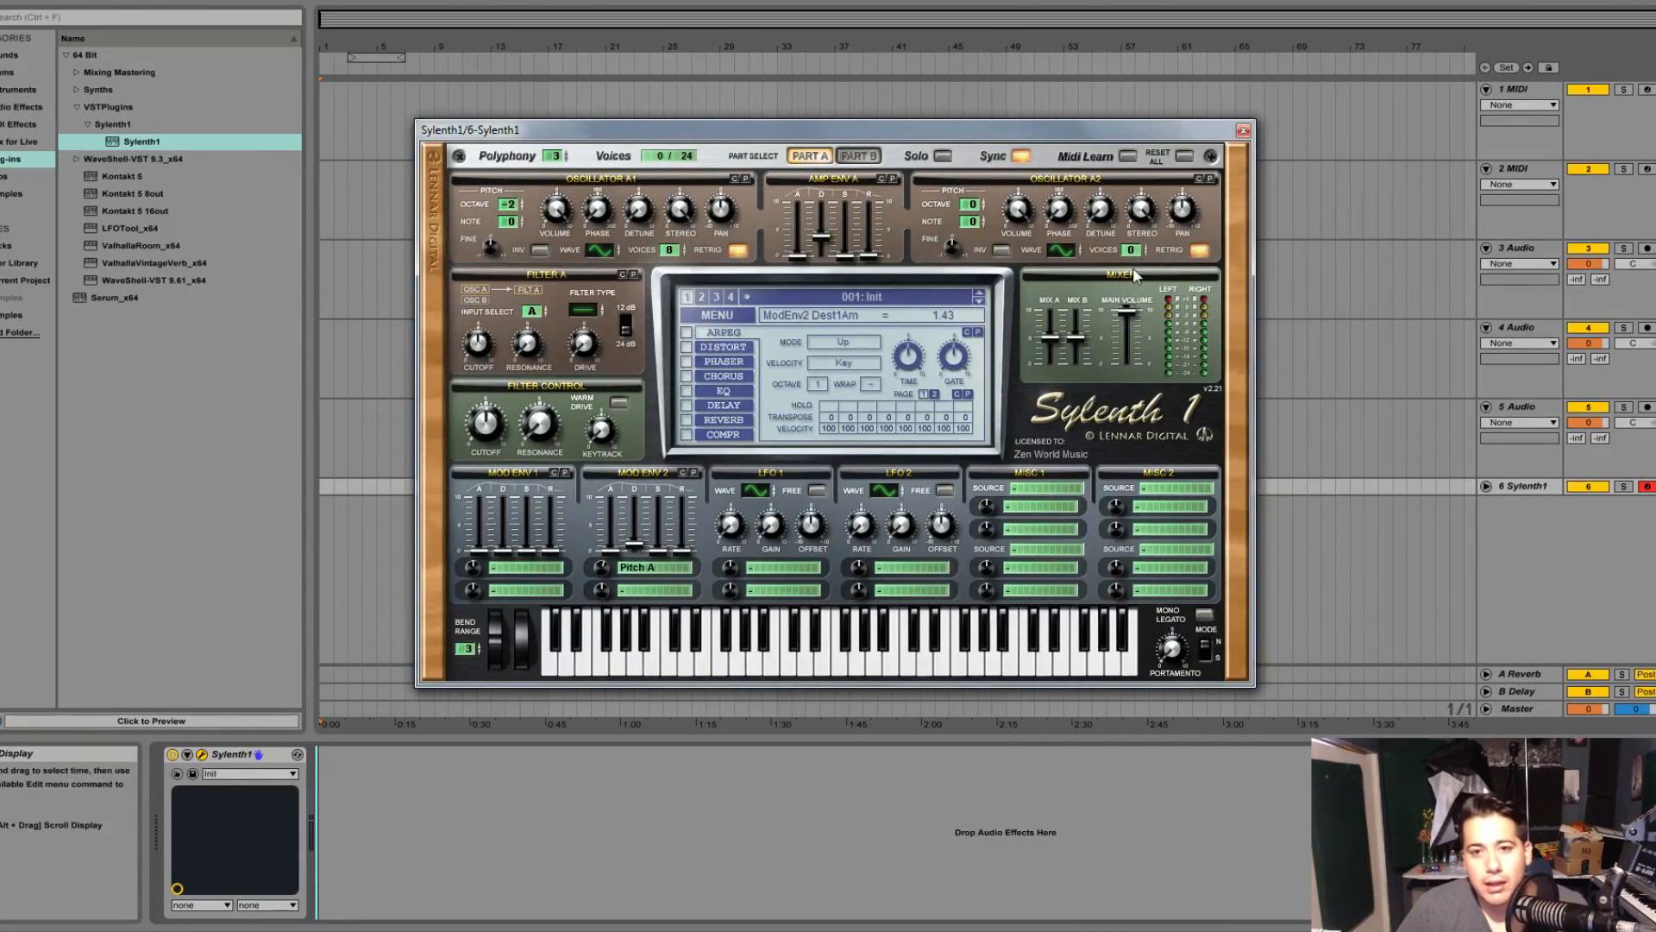
Set Oscillator A2's voices to 8 and its octave to -2, checking the layered sound with test notes.
left_click_drag(1132, 252, 1225, 170)
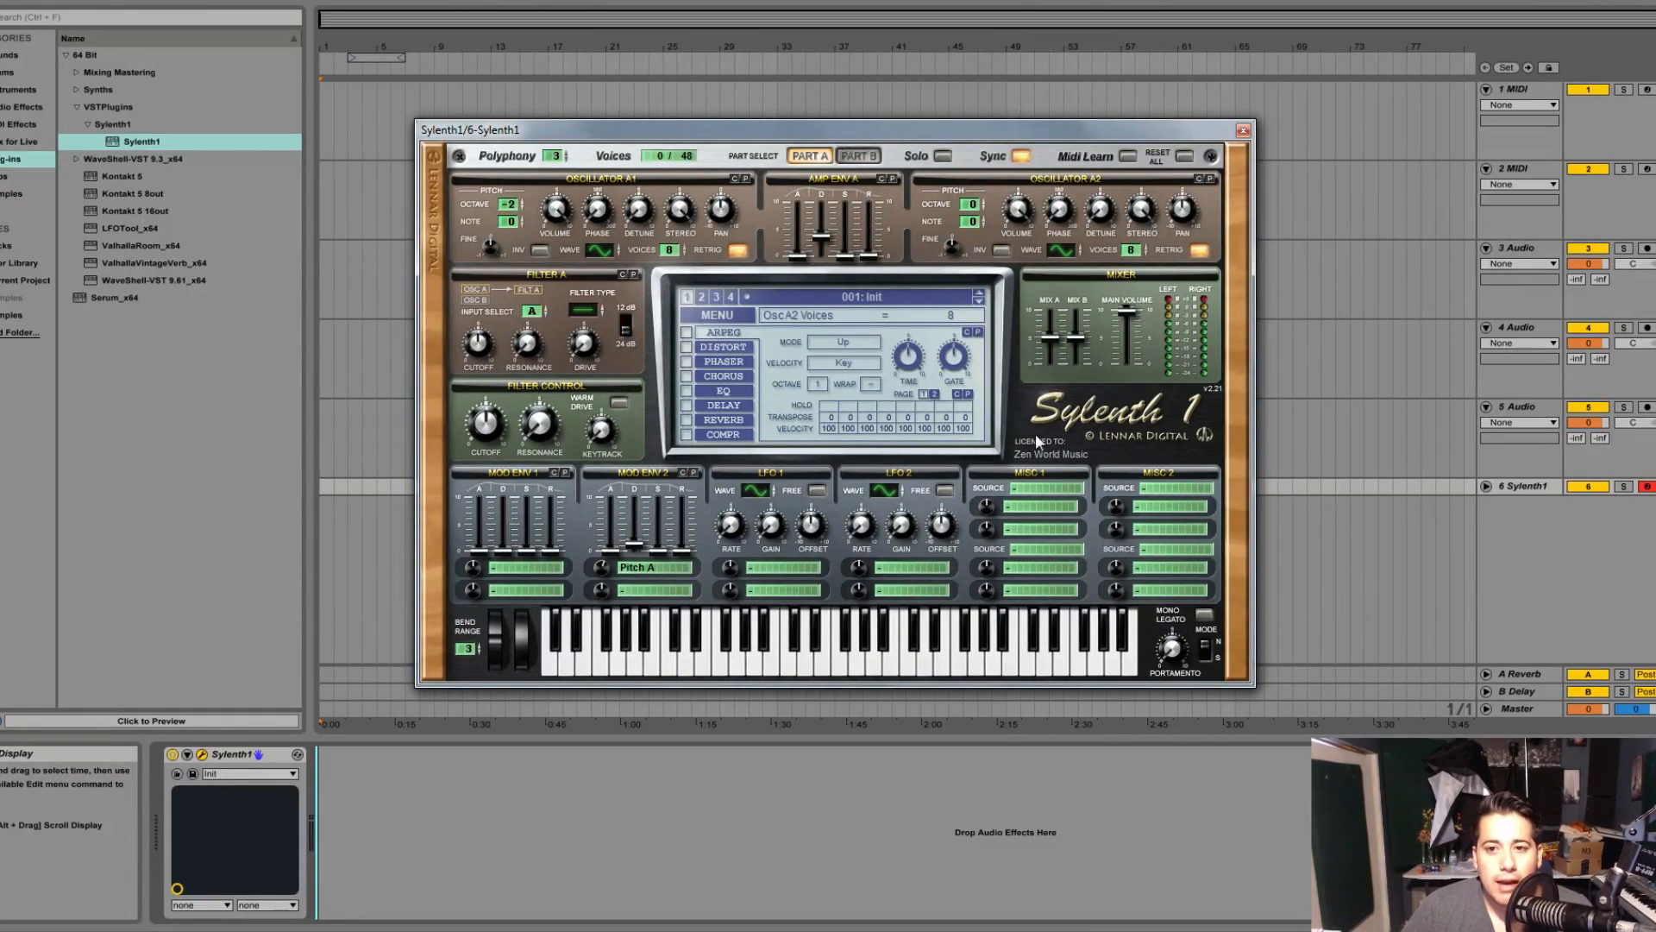
left_click(739, 664)
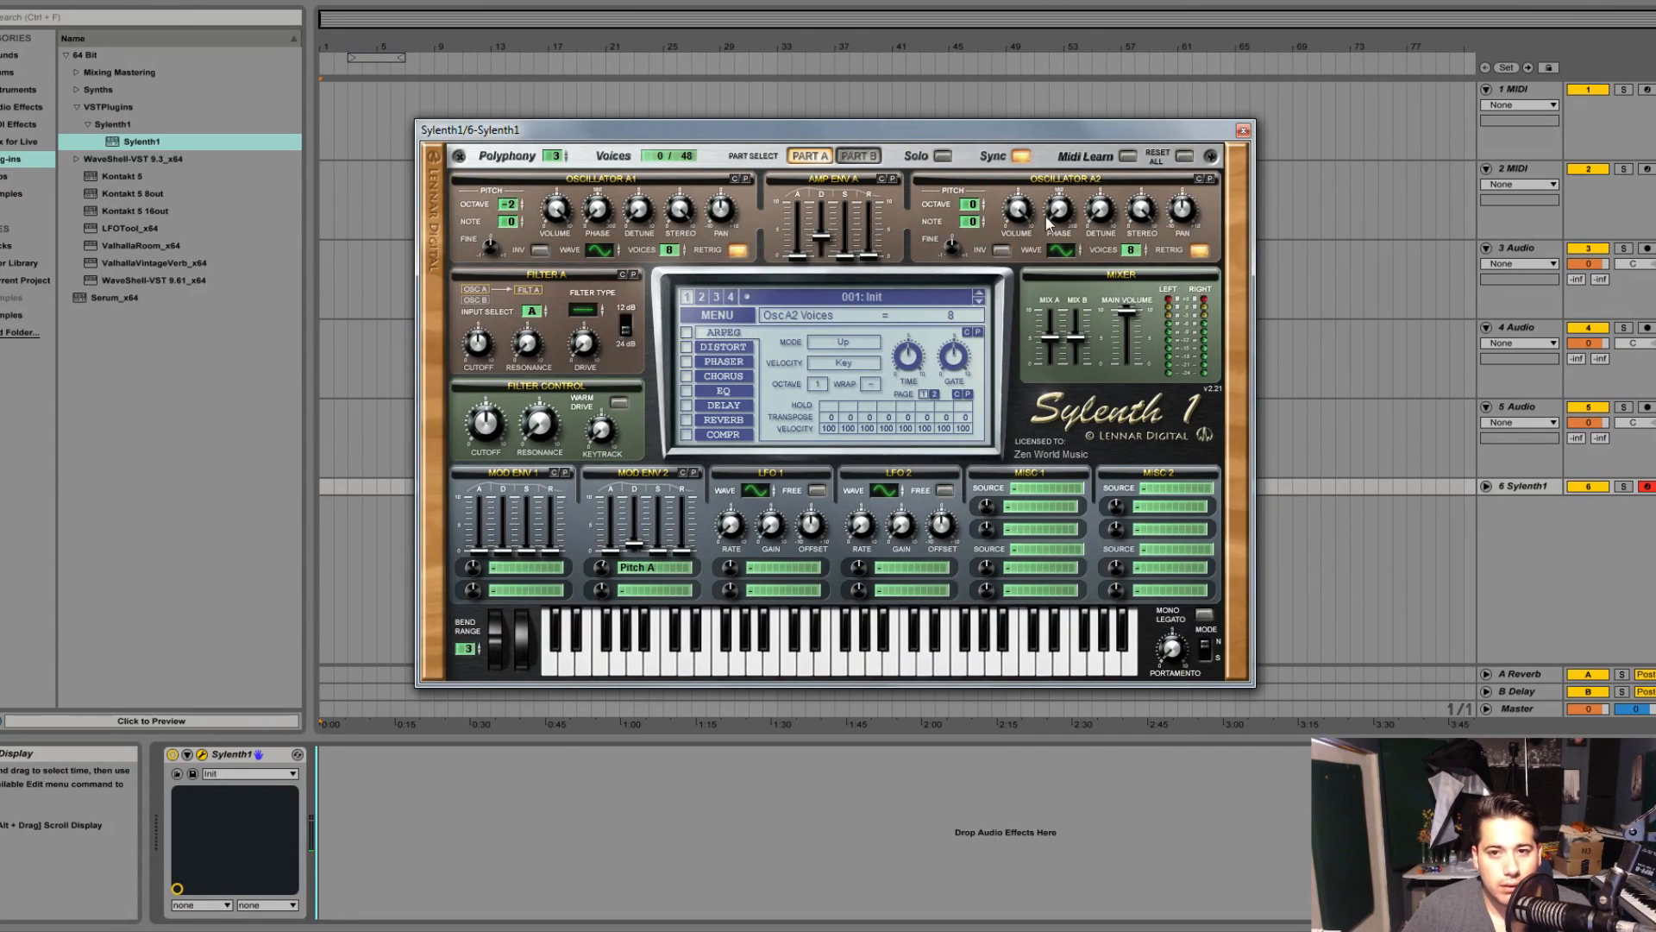
left_click_drag(971, 205, 970, 229)
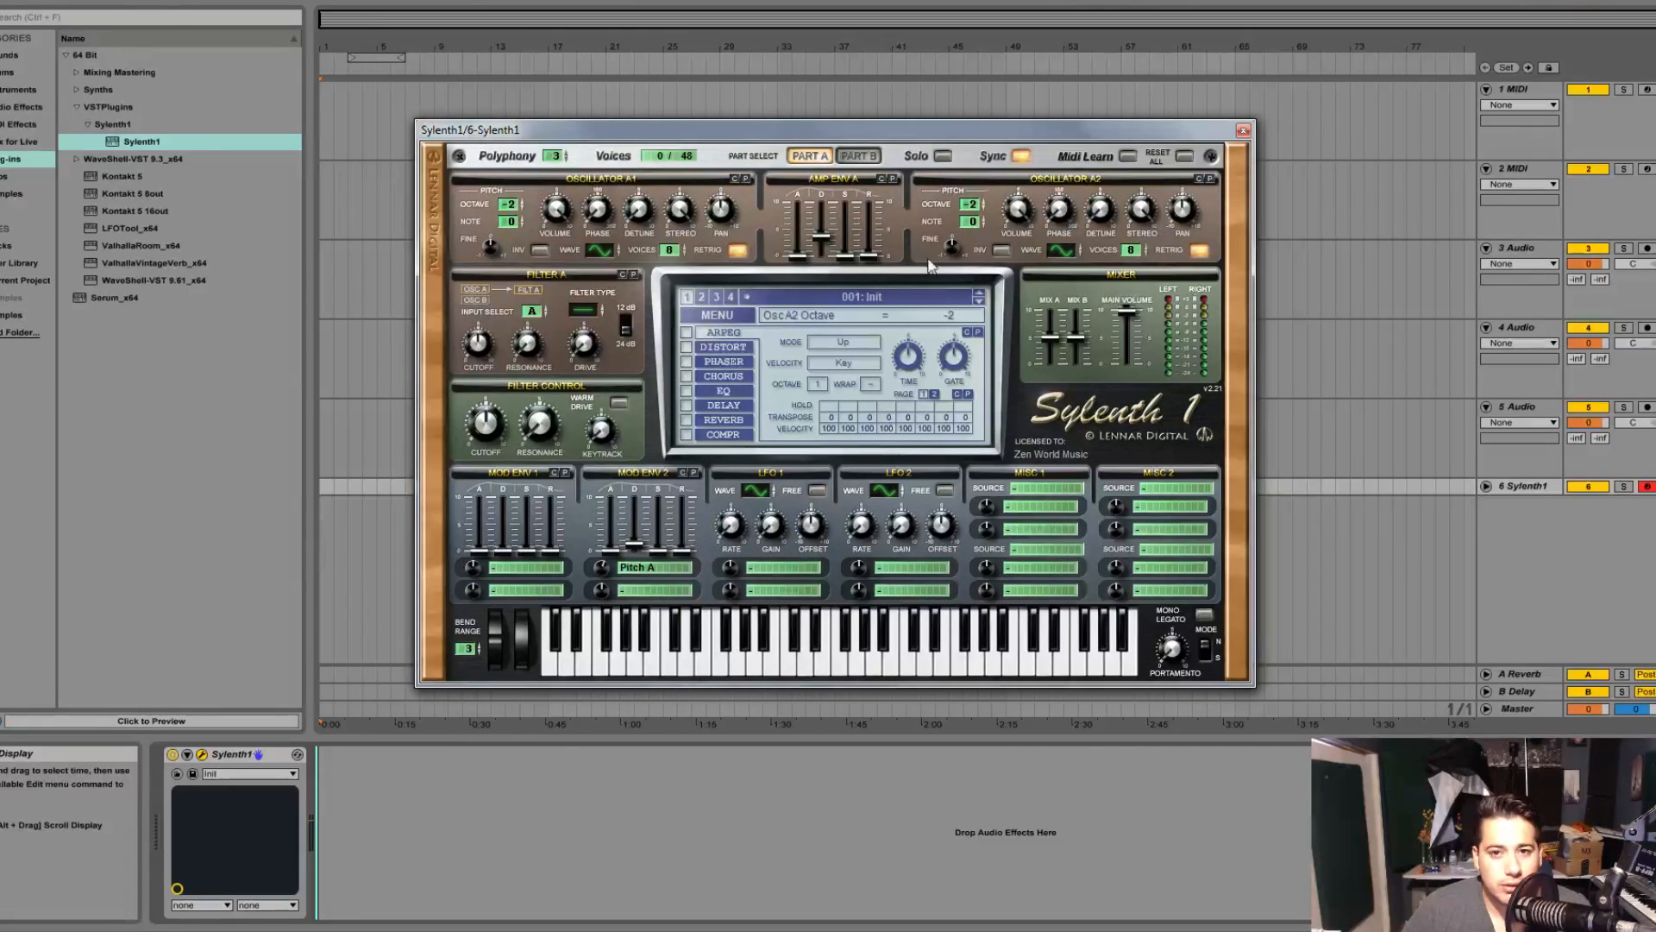
left_click(732, 661)
left_click(732, 661)
Turn down Oscillator A1's stereo, set Oscillator A2's stereo to 0.00, and audition the result with repeated notes.
left_click_drag(691, 217, 555, 515)
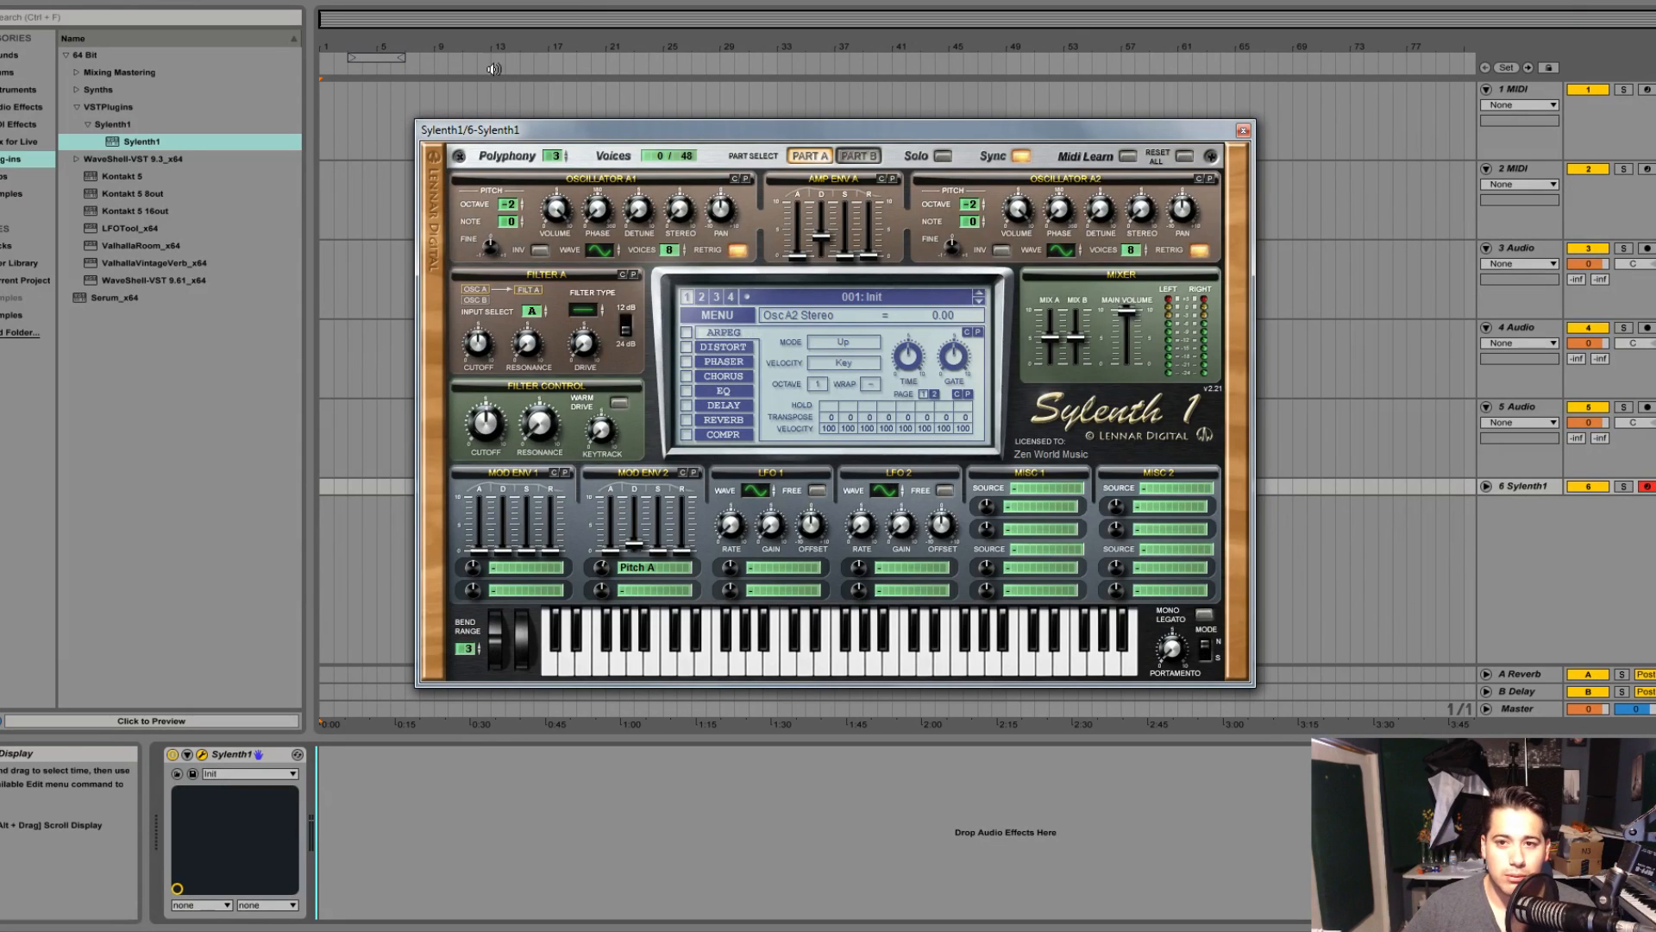
left_click(733, 656)
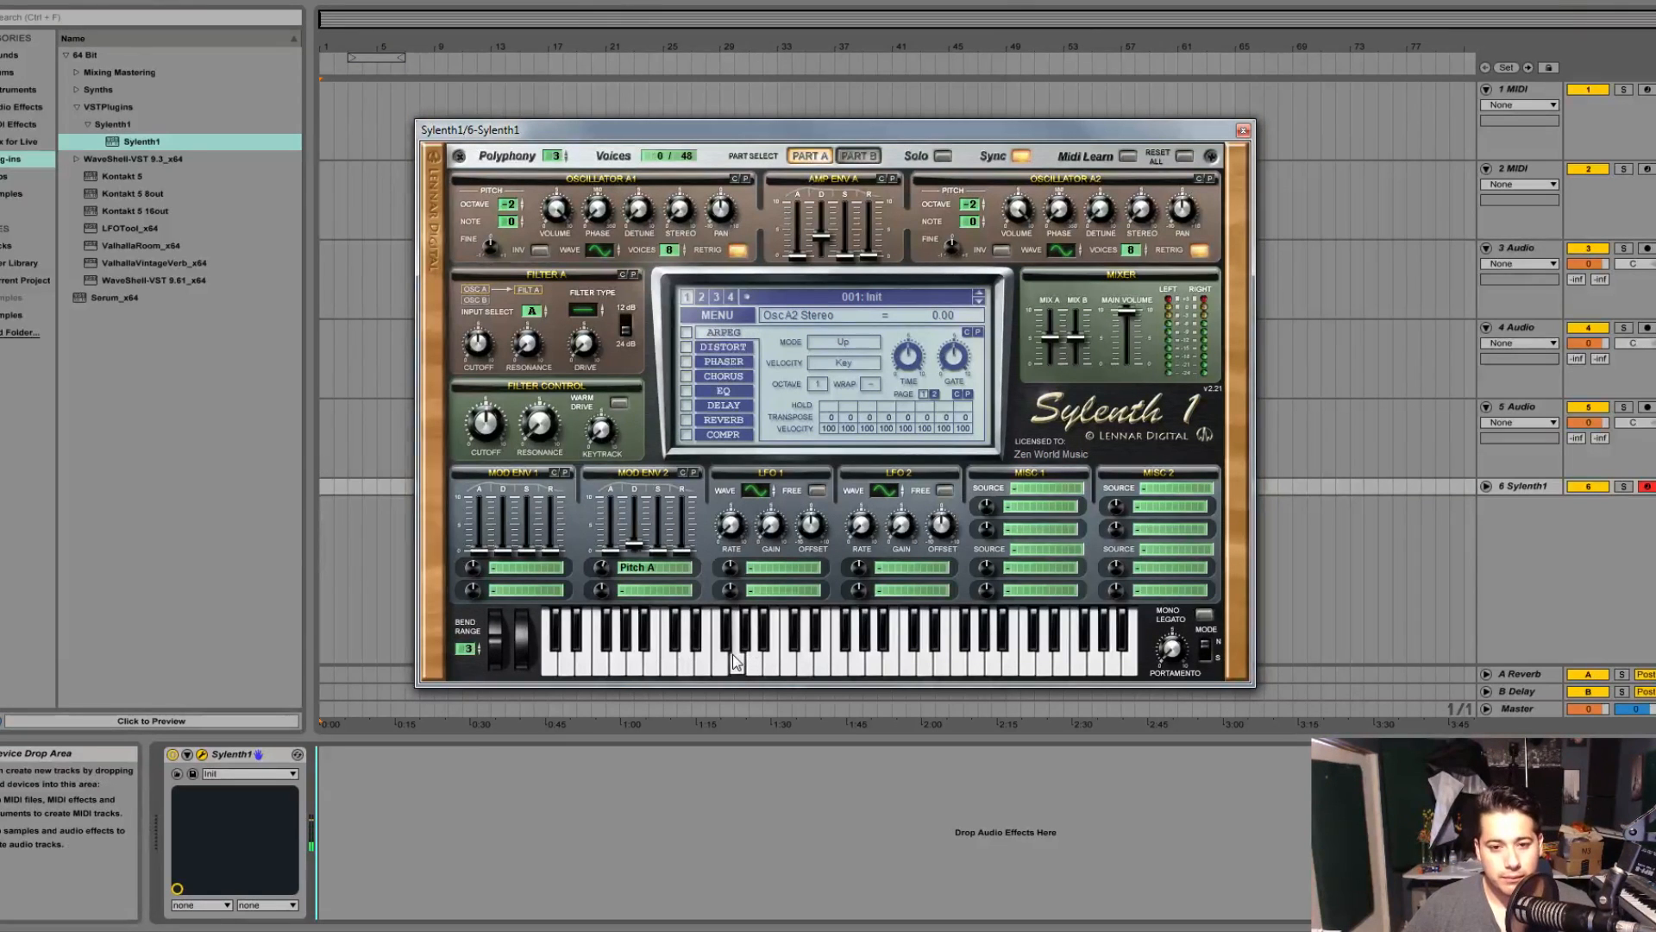
left_click(733, 655)
left_click(733, 656)
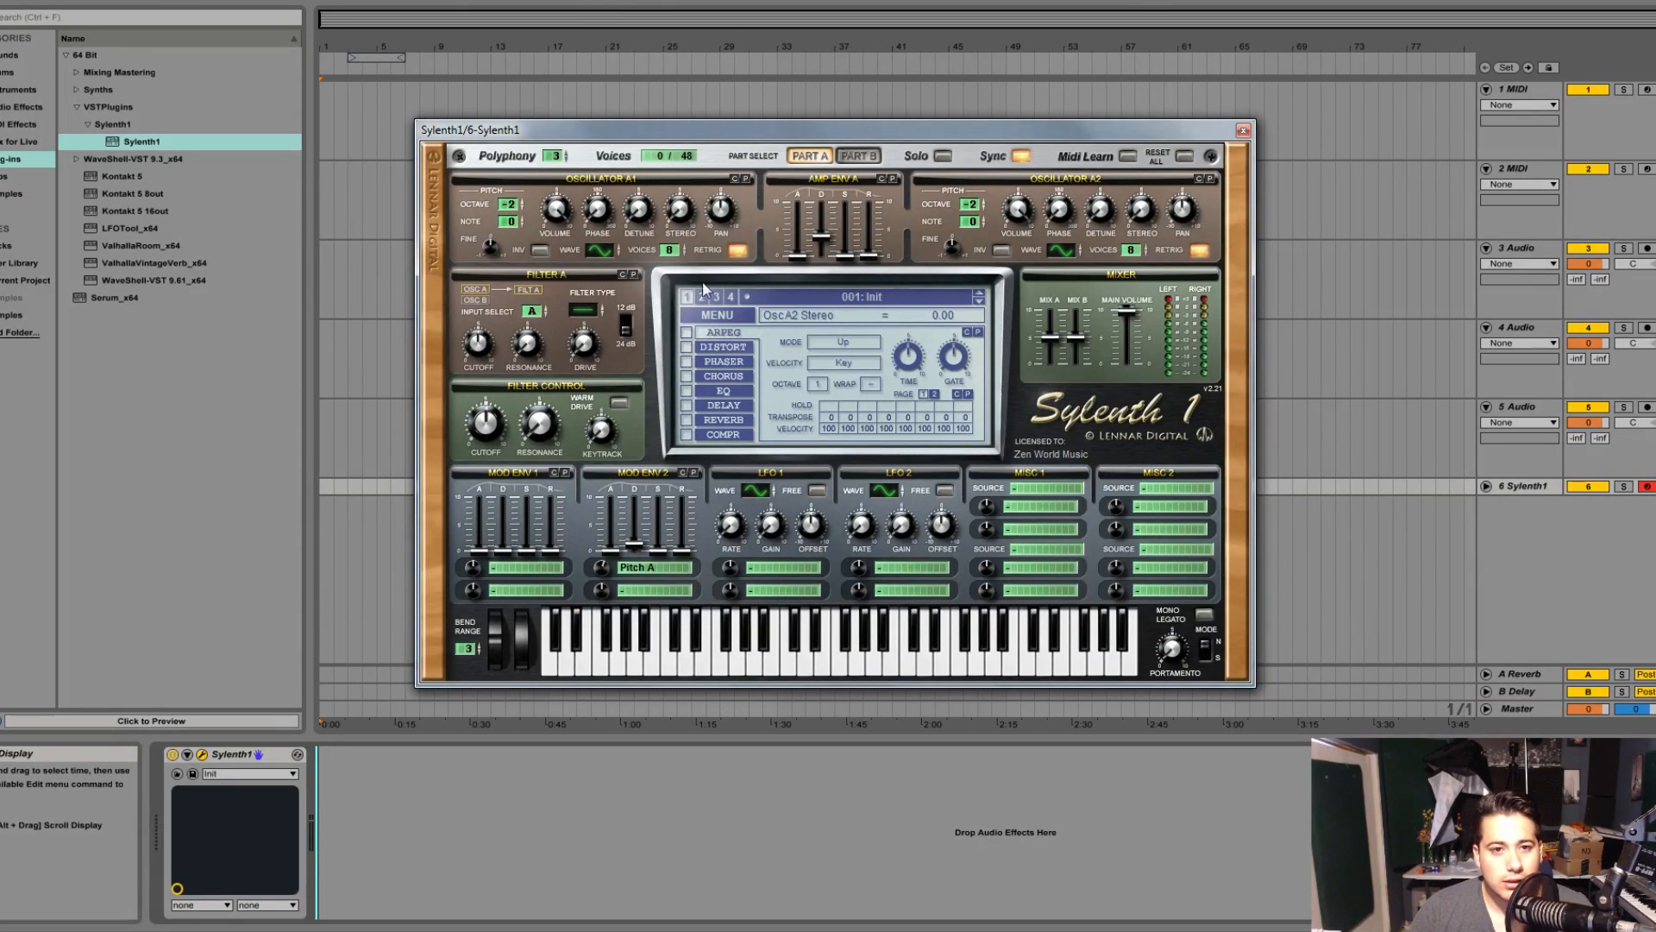
Set Oscillator A2's octave to -1, audition it with a test note, and set its voices to 0.
left_click(980, 202)
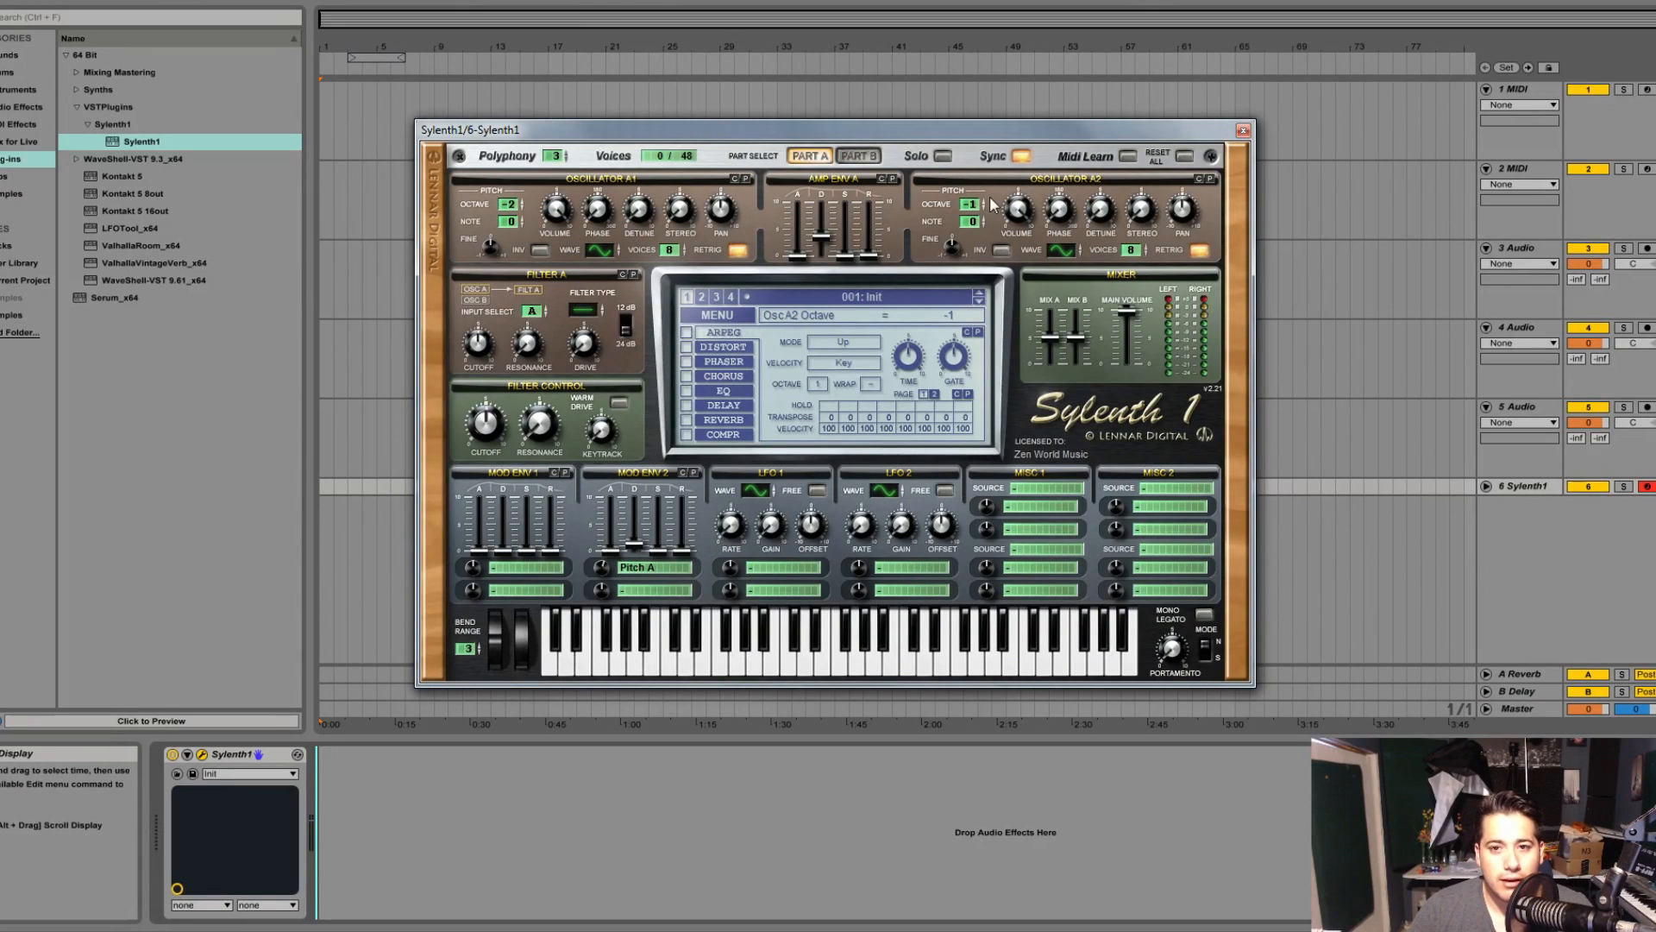
left_click(736, 677)
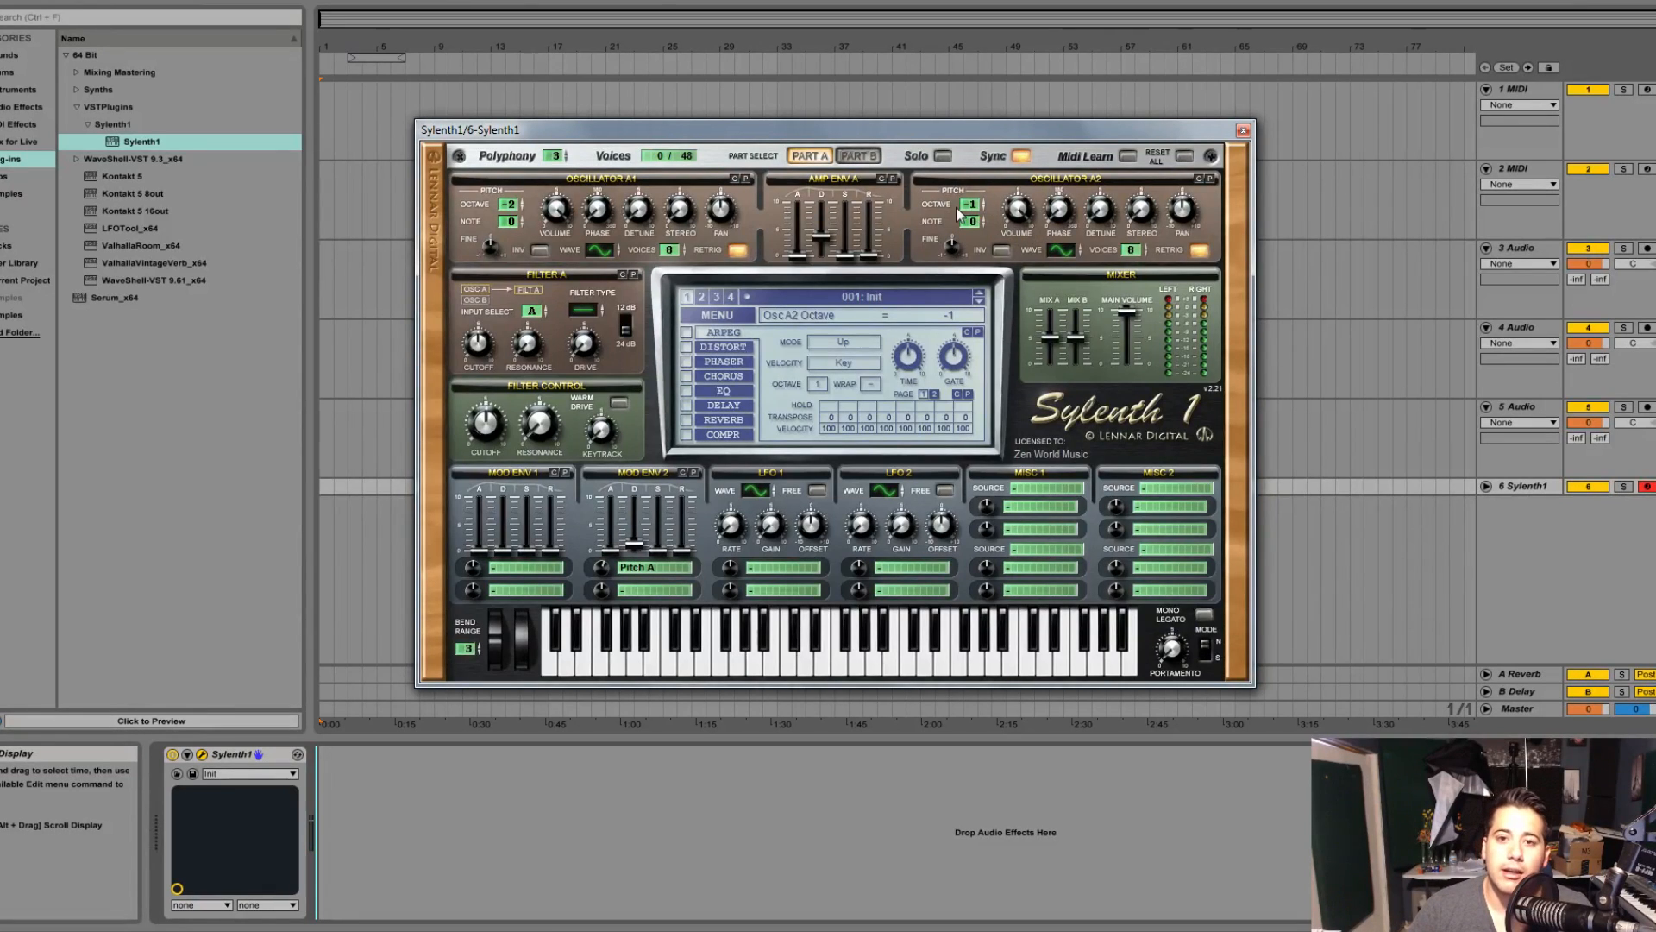
left_click_drag(1133, 255, 935, 728)
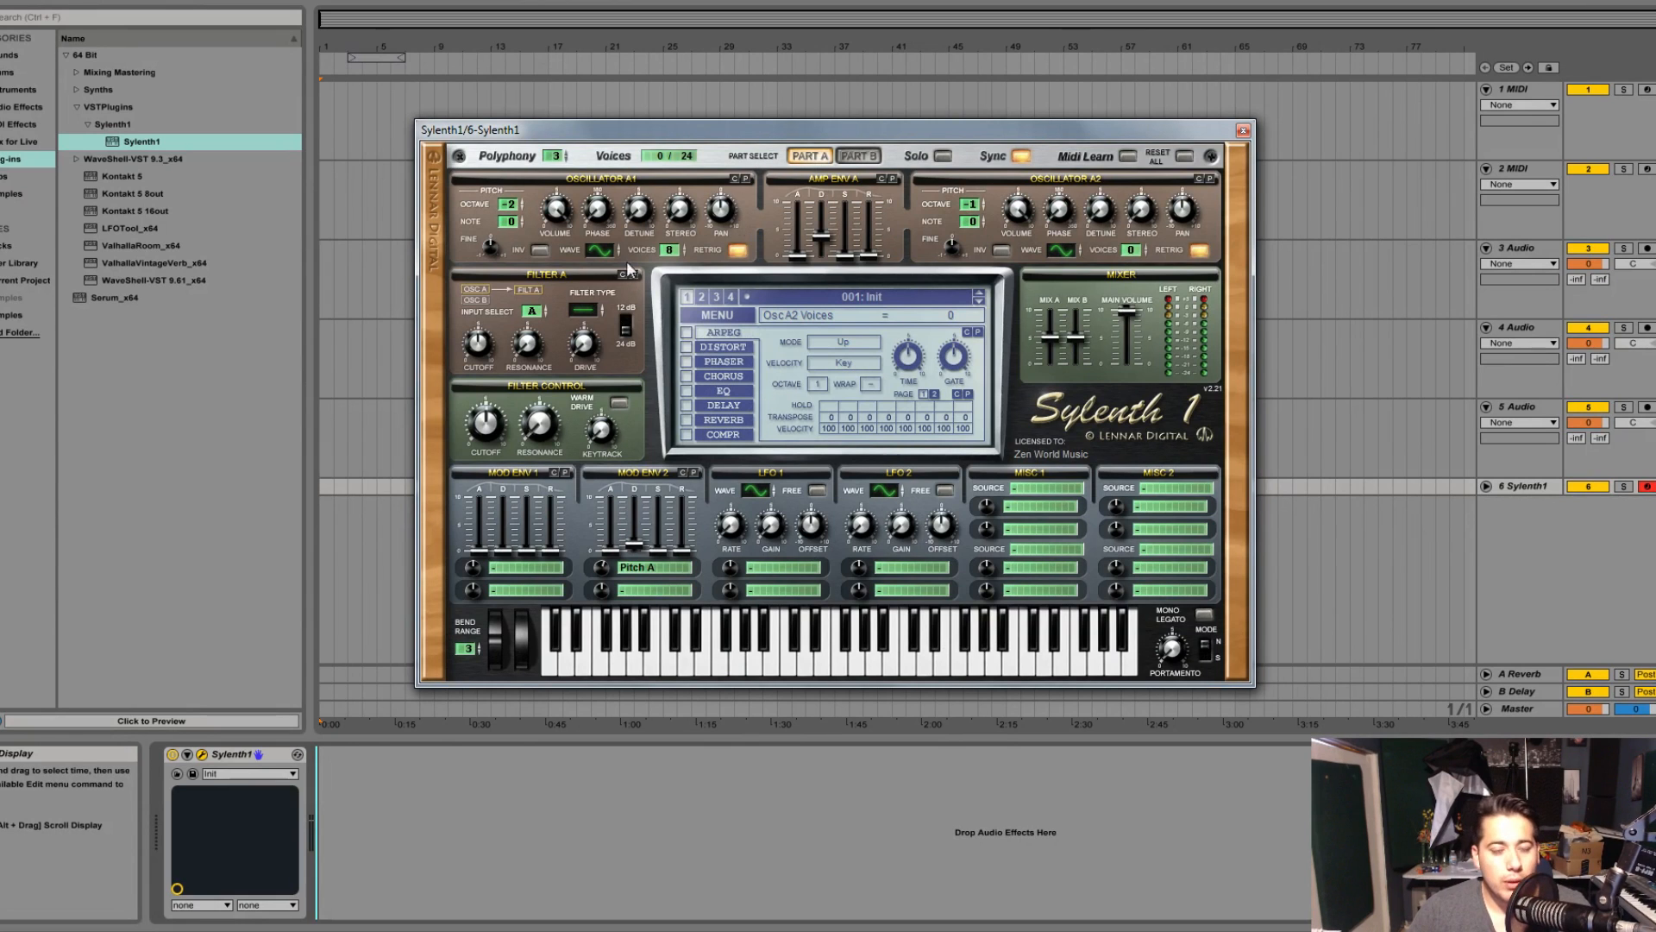
Switch to Part B and give Oscillator B1 a Pulse wave with 8 voices.
left_click(858, 155)
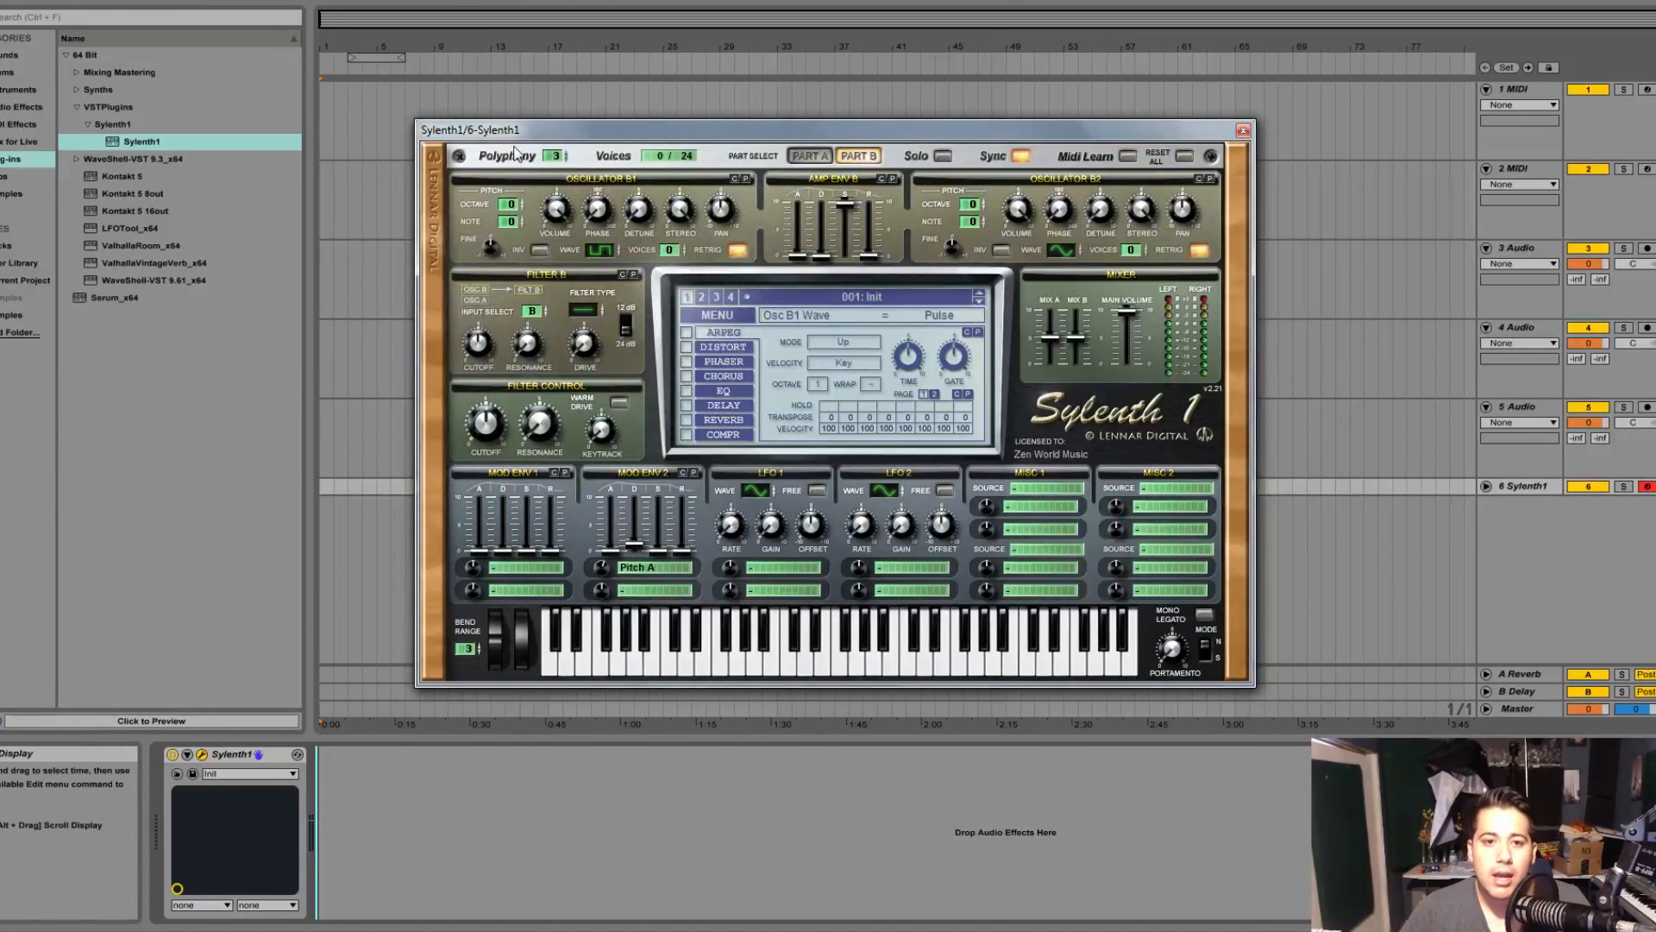
left_click_drag(666, 250, 662, 203)
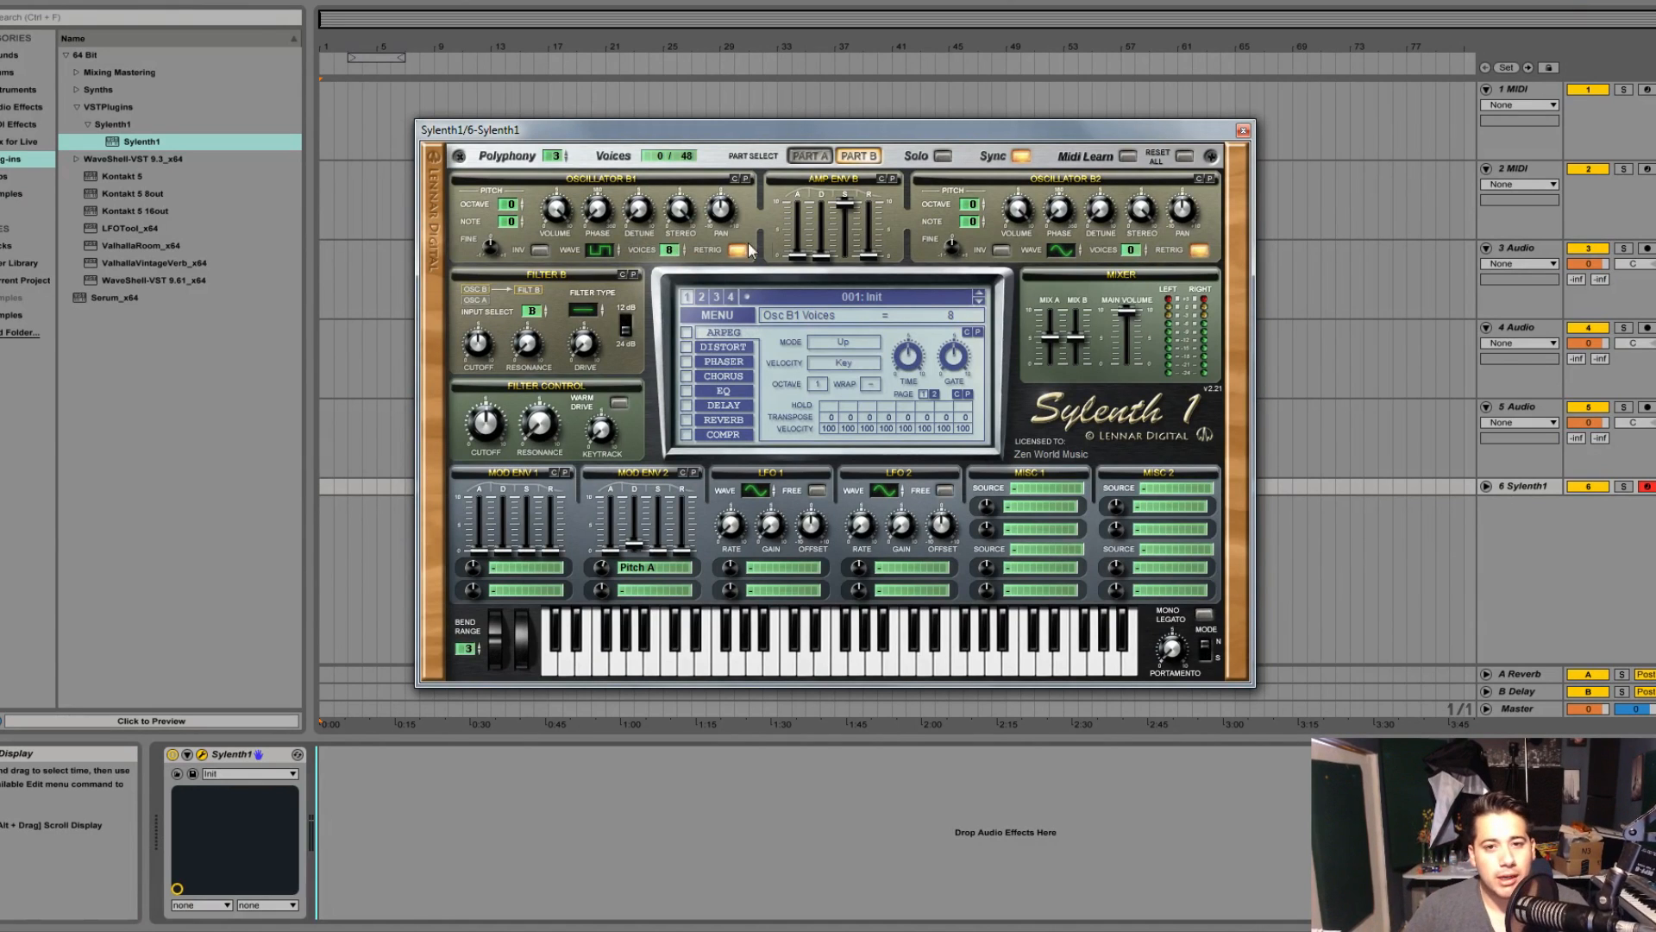
Shape Amp Env B with sustain 0.00, attack 0.00 and decay 1.38, auditioning the short pulse sound.
left_click_drag(845, 206, 735, 589)
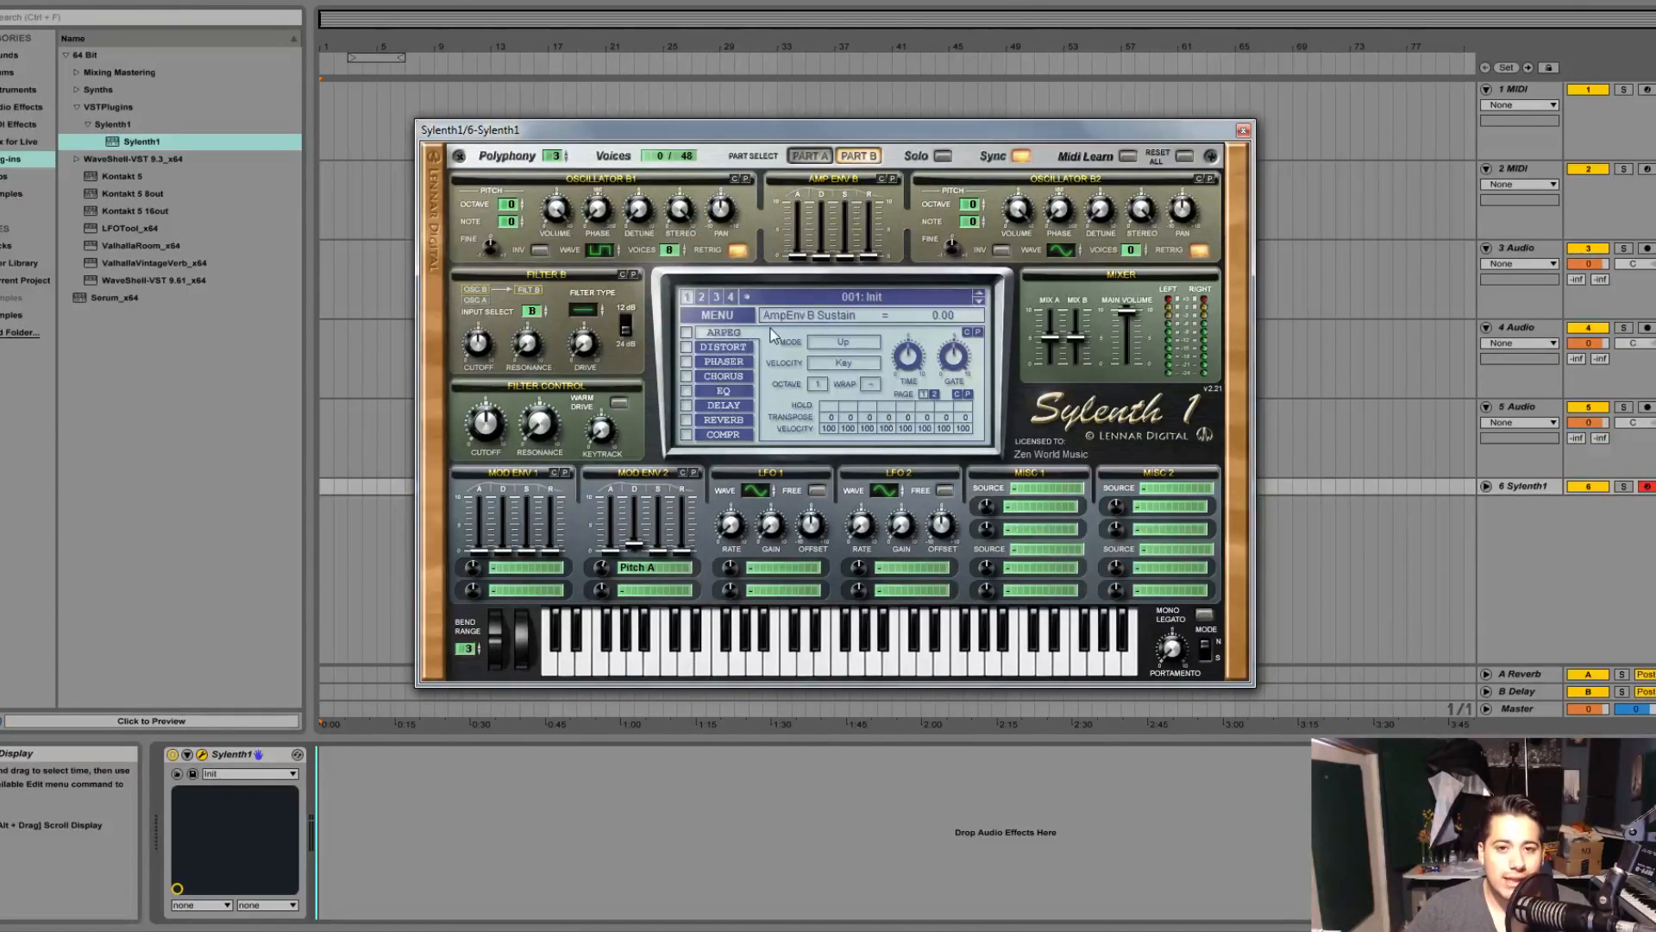
left_click_drag(798, 256, 763, 706)
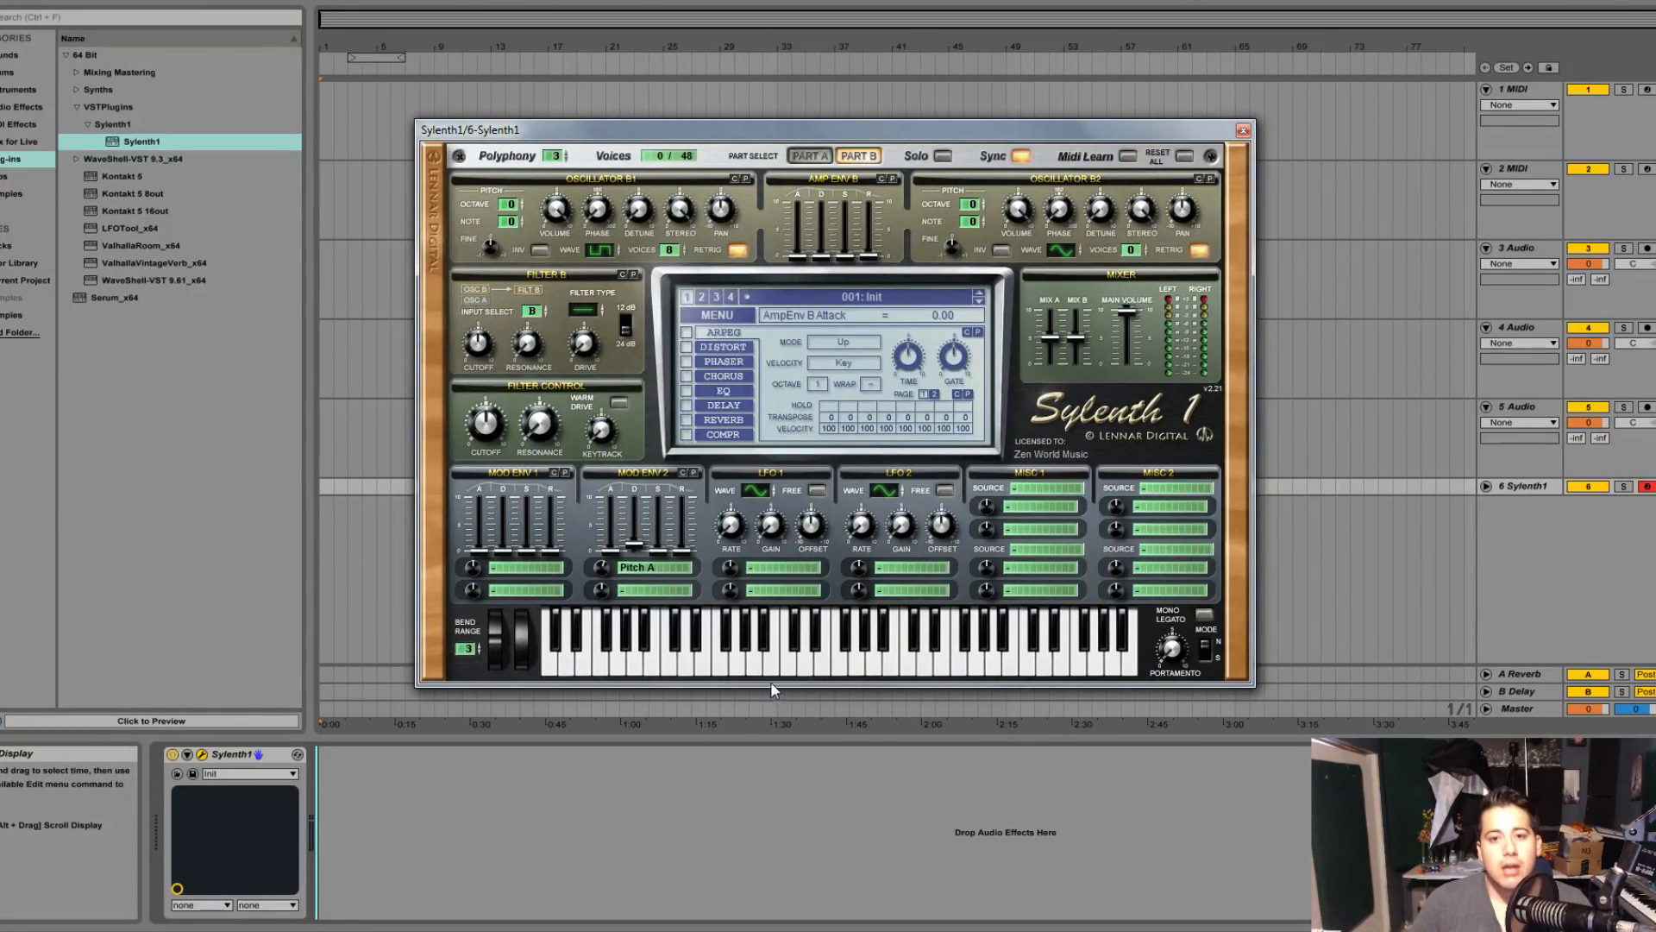
left_click_drag(845, 263, 839, 256)
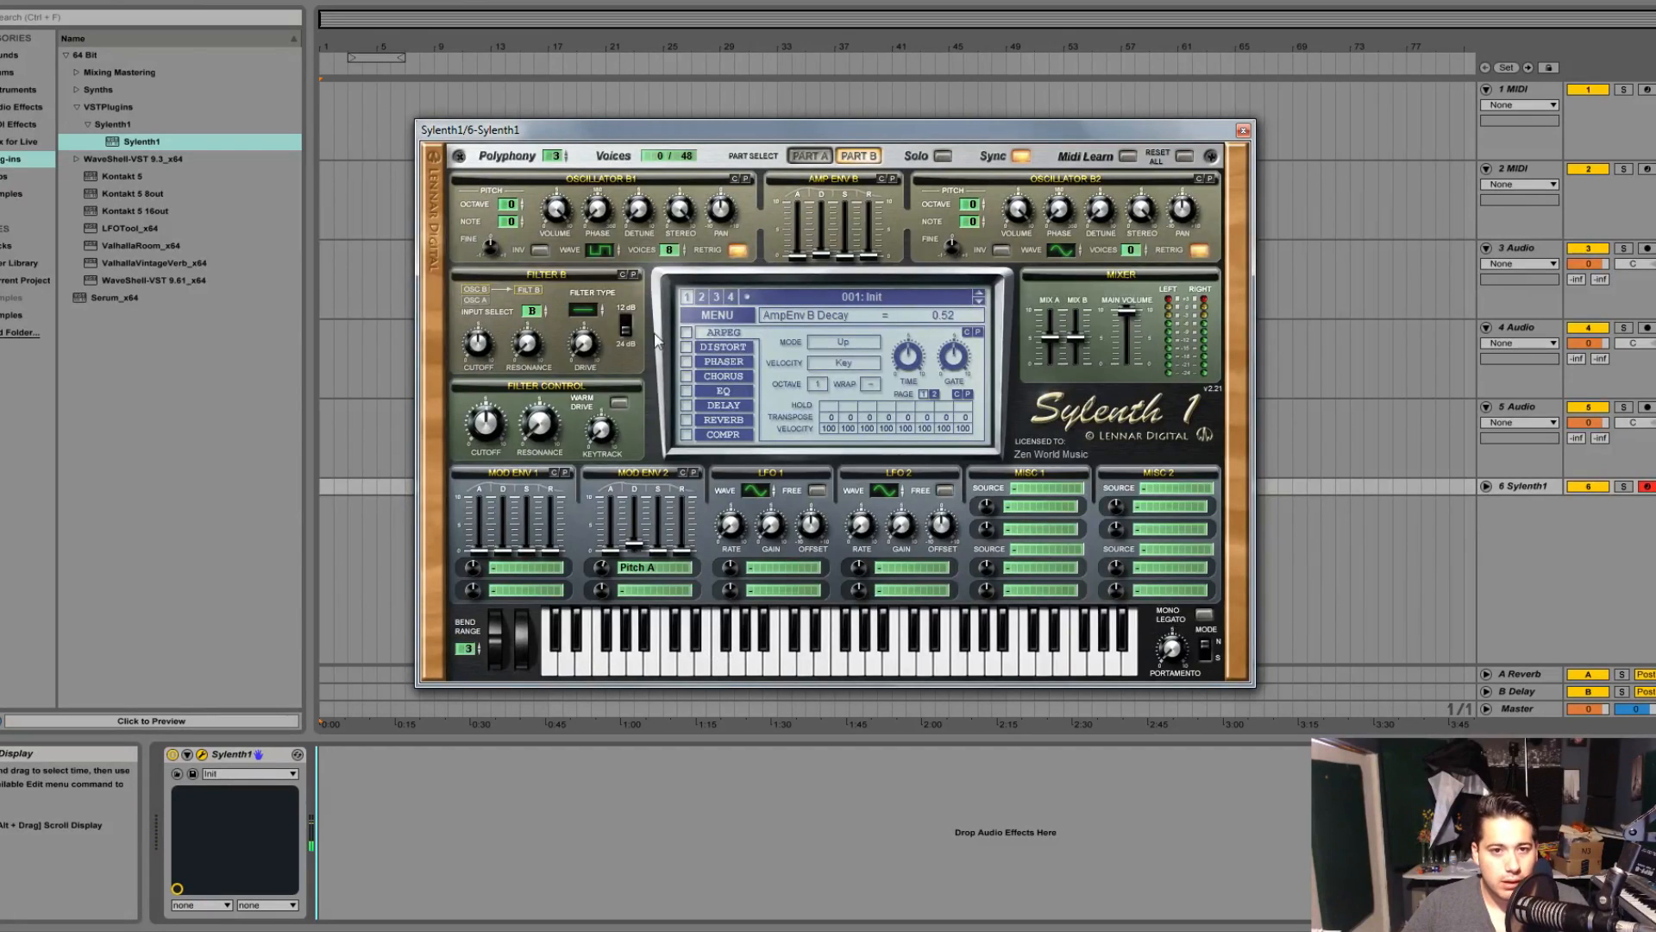
left_click_drag(823, 256, 822, 248)
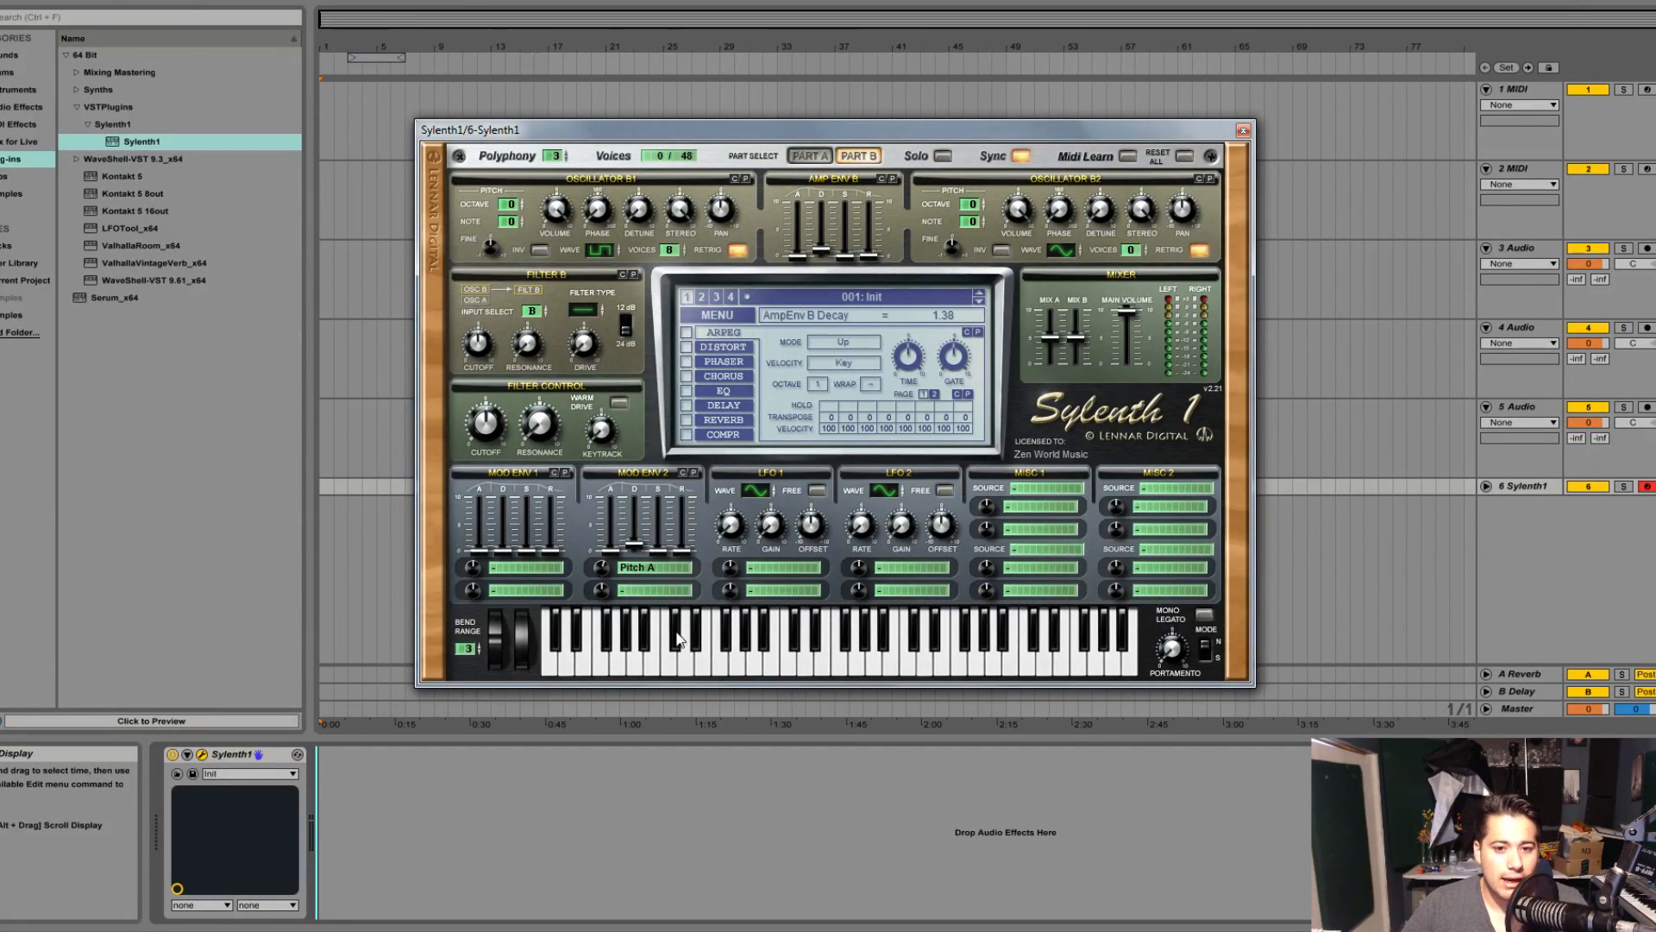
left_click(744, 669)
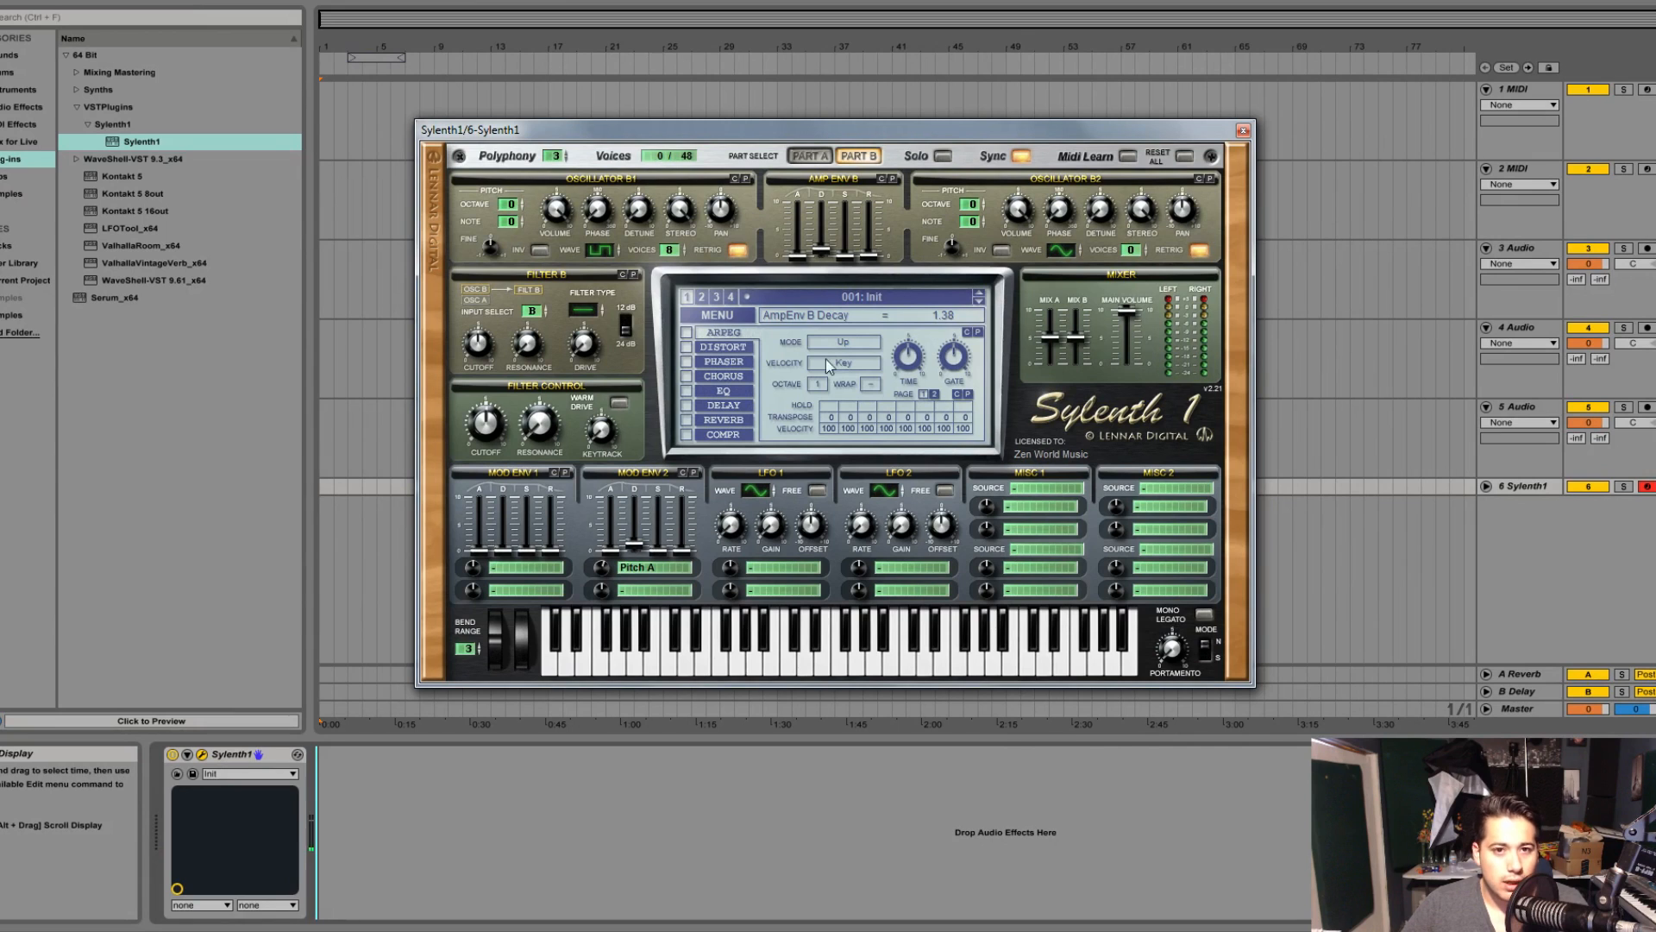
Set Oscillator B1's stereo to 0.00, detune to 7.76 and phase to 248.57 deg, auditioning with test notes.
left_click_drag(635, 225, 647, 203)
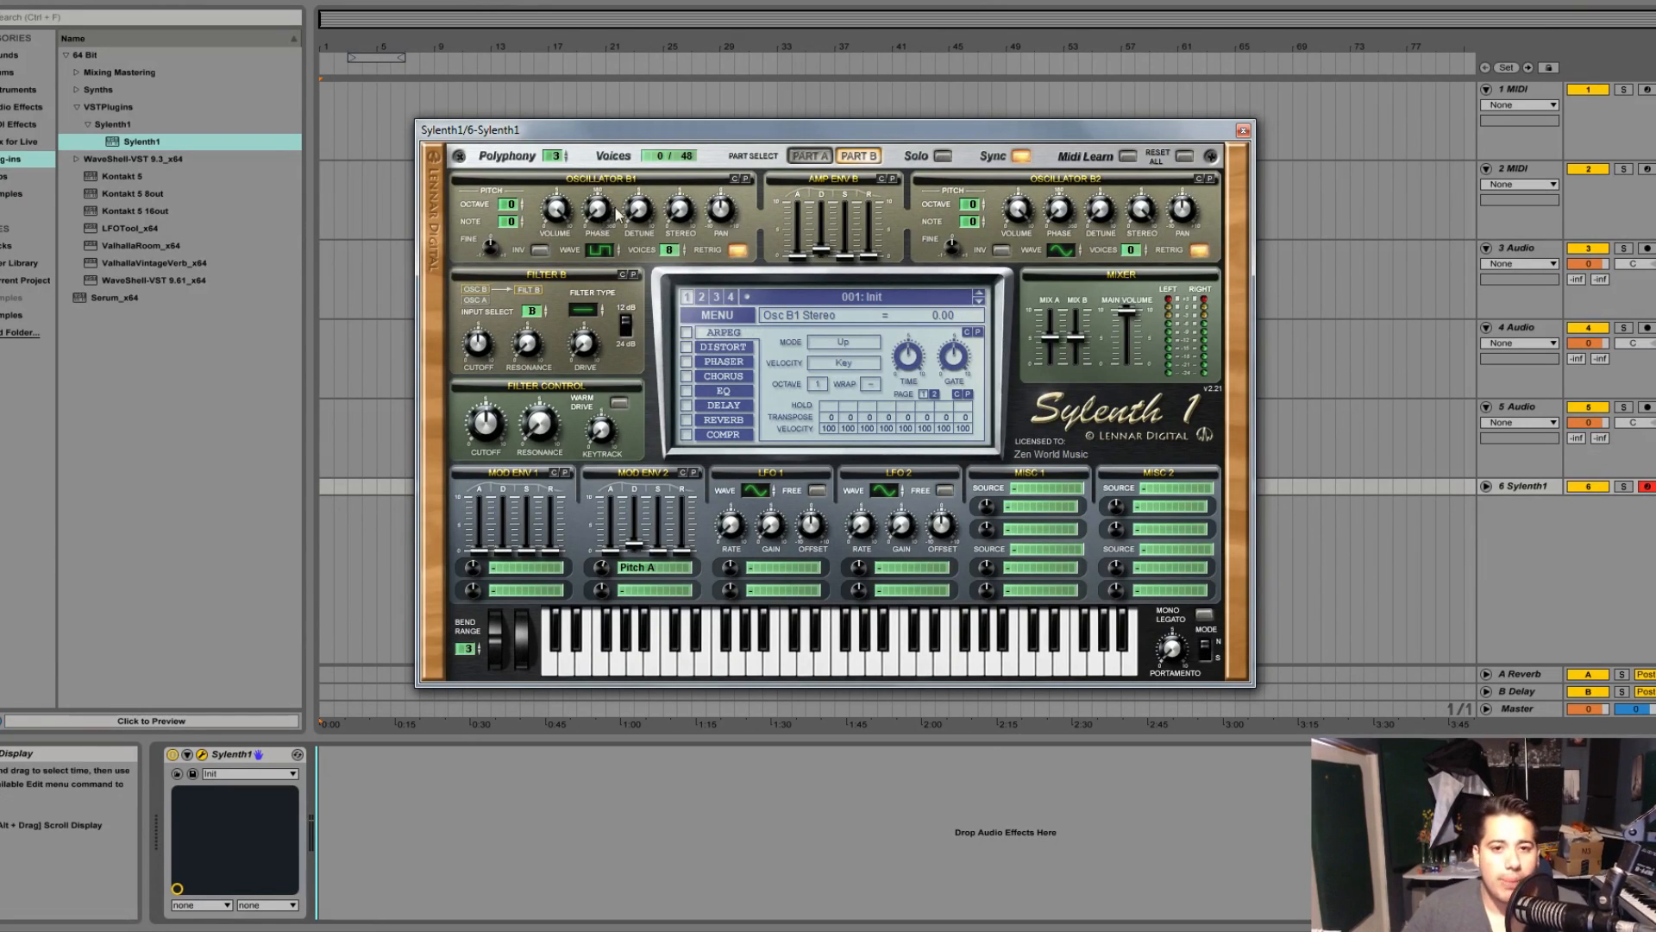
left_click_drag(640, 218, 711, 138)
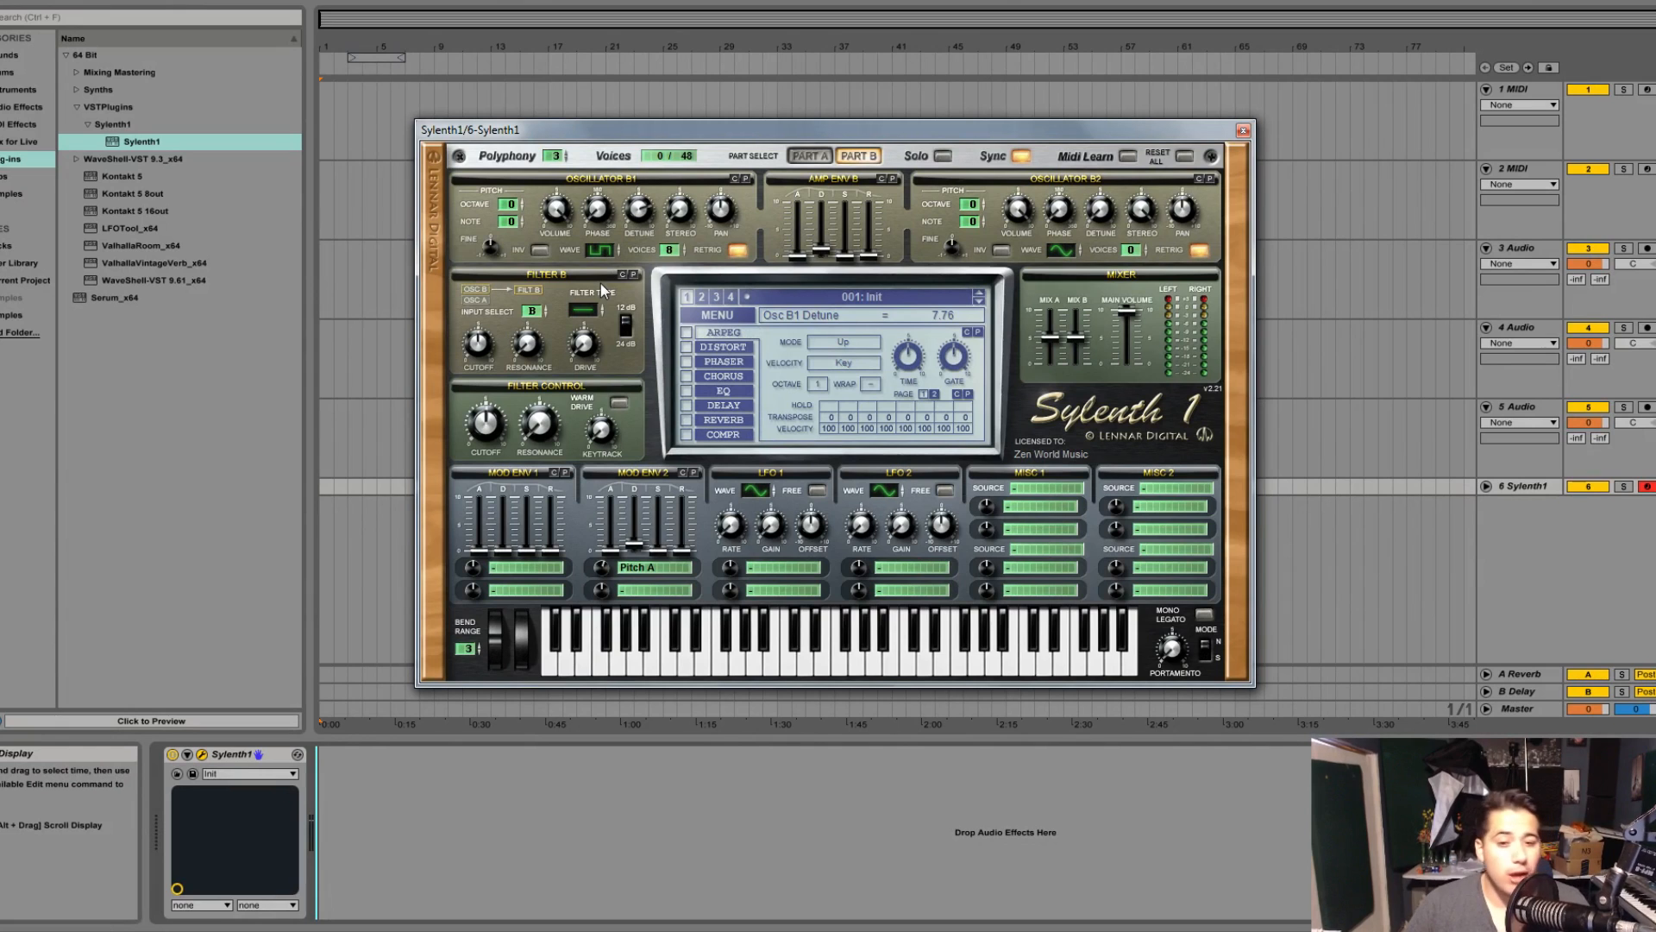
left_click(739, 671)
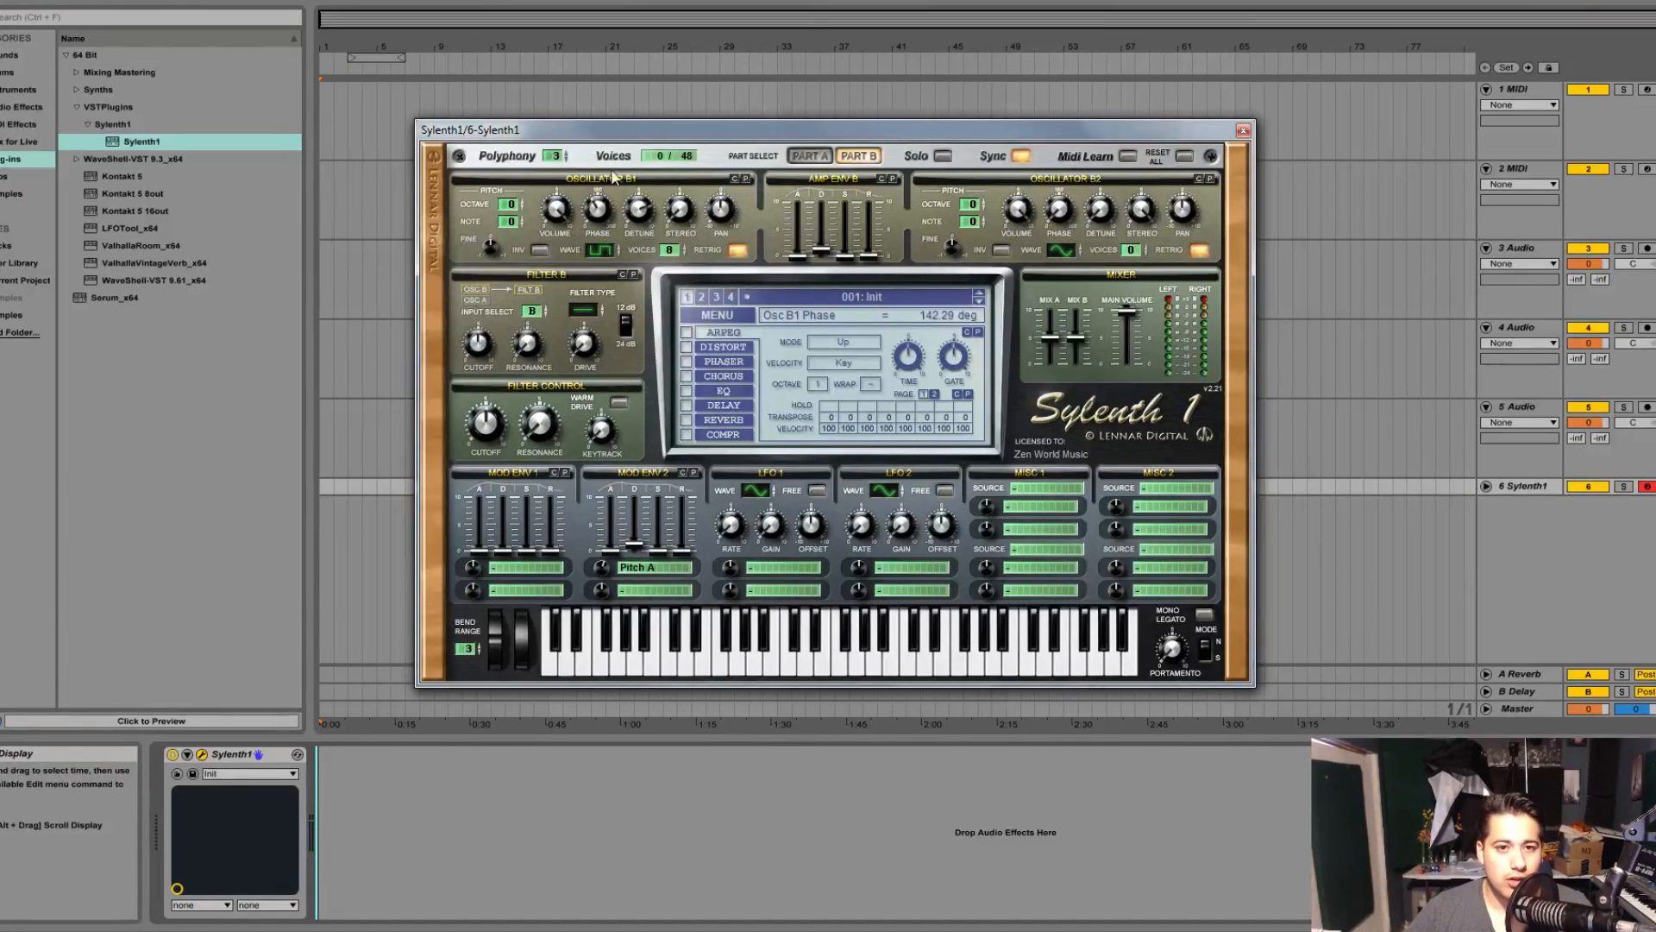
left_click_drag(614, 177, 634, 129)
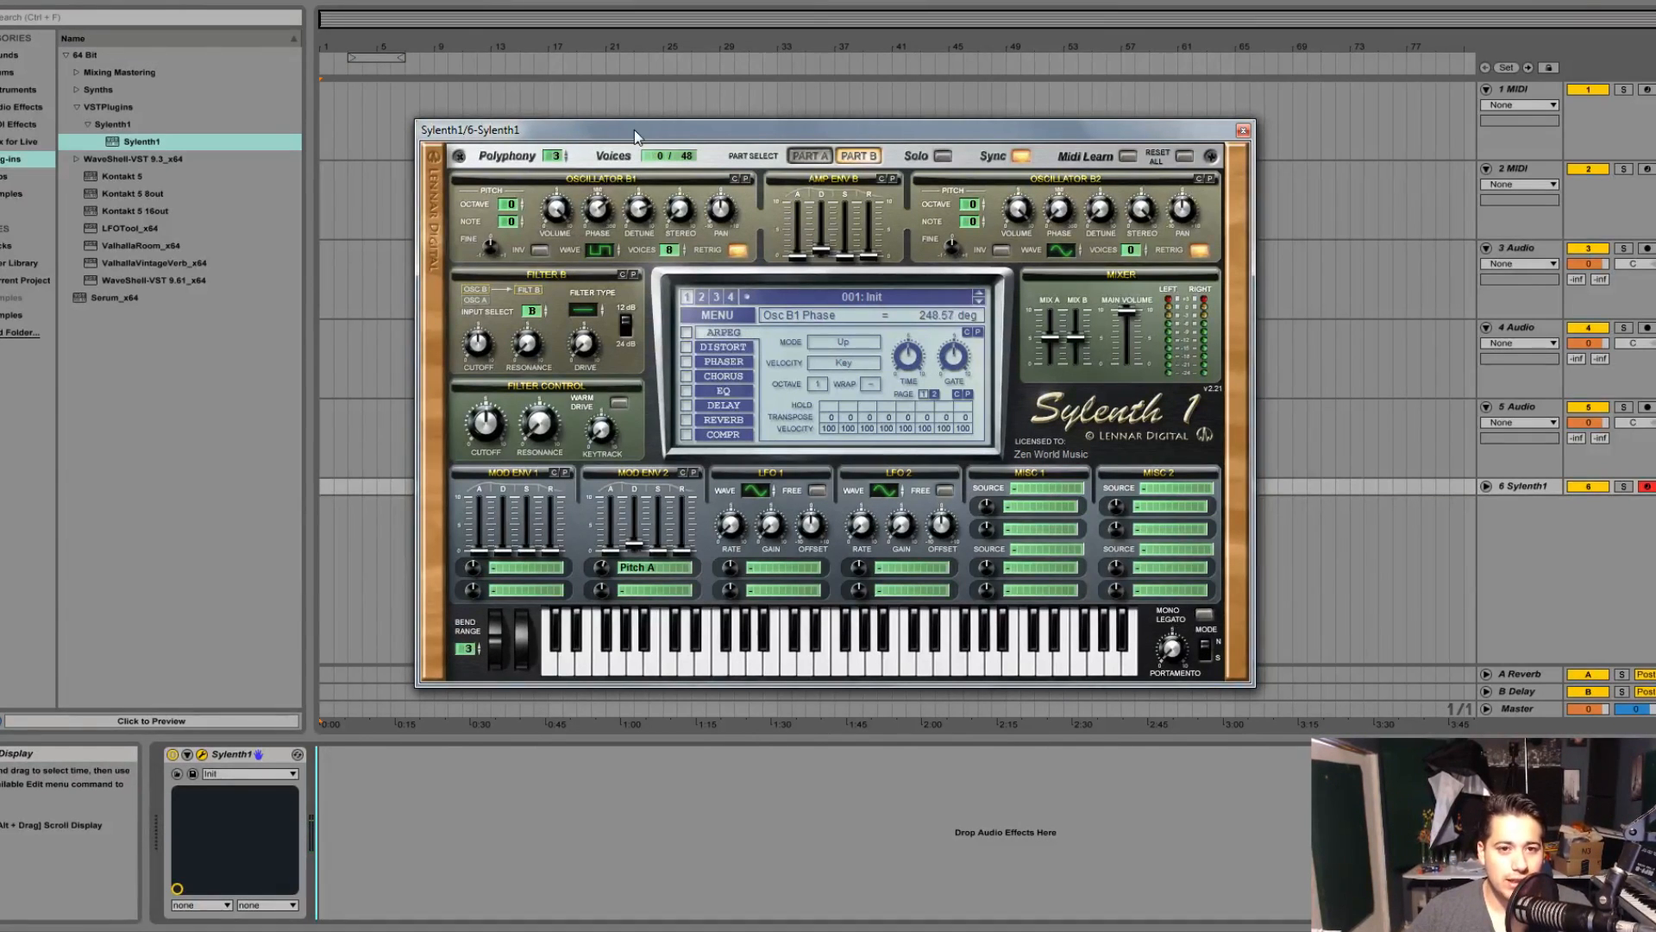
left_click(730, 653)
Shorten Amp Env B's decay to 0.92 and audition the sound with repeated notes.
left_click_drag(824, 263, 838, 271)
left_click(742, 673)
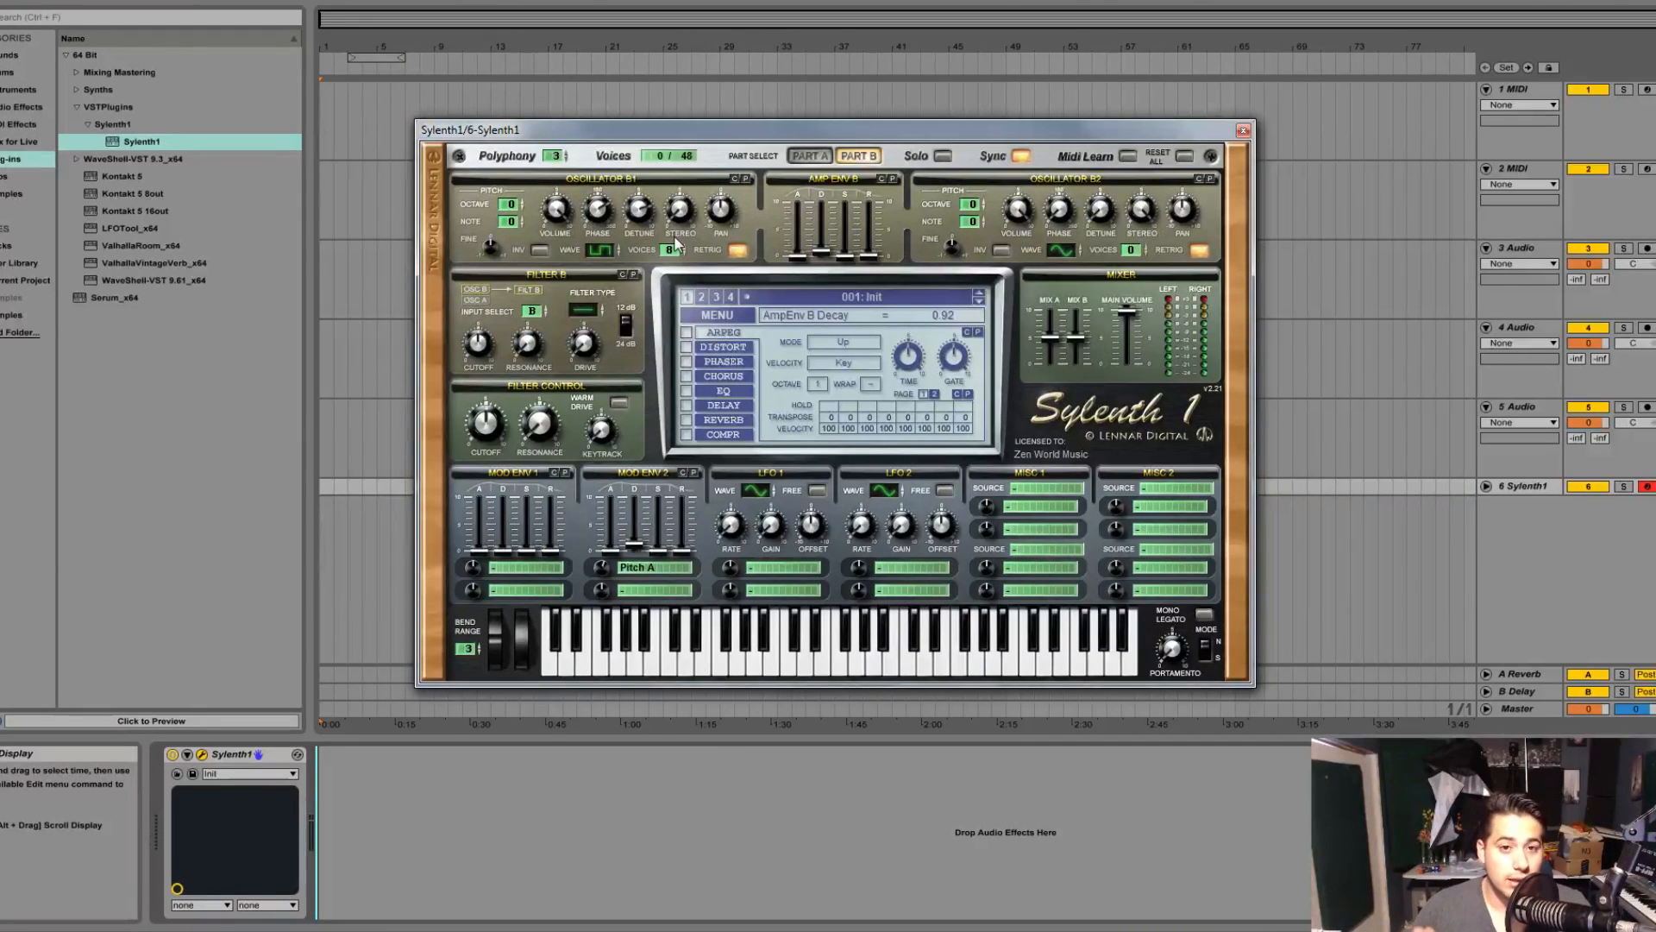
left_click(737, 656)
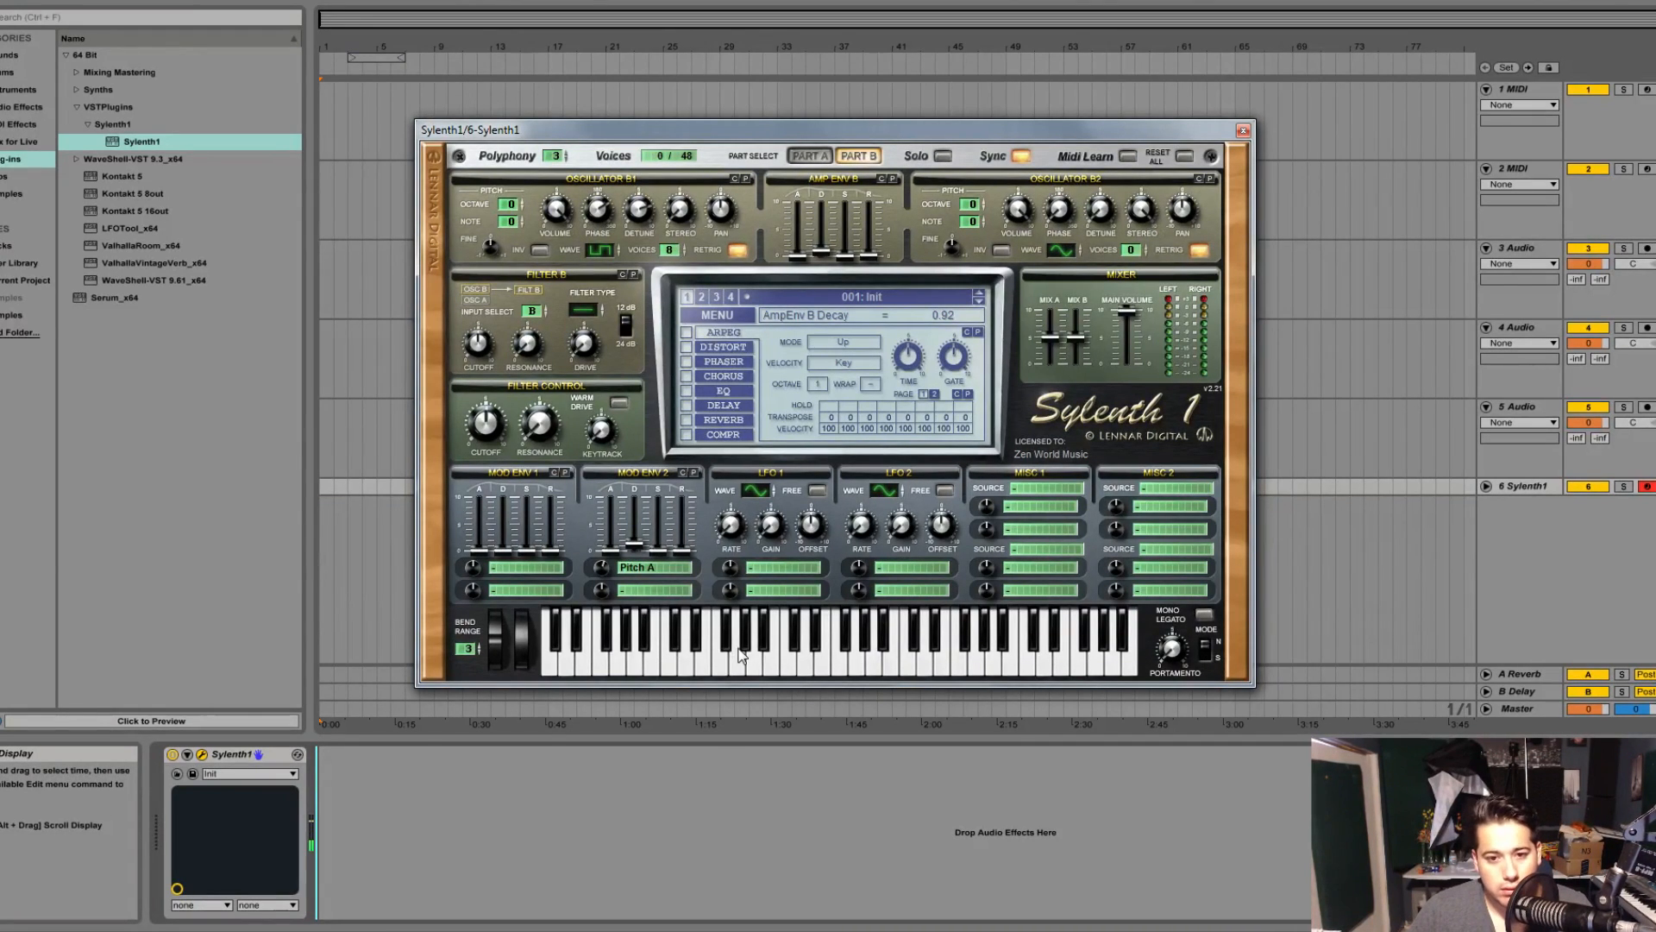
left_click(737, 655)
Set Oscillator B1's phase to 313.71 deg and audition the result with repeated notes.
left_click_drag(605, 204, 609, 205)
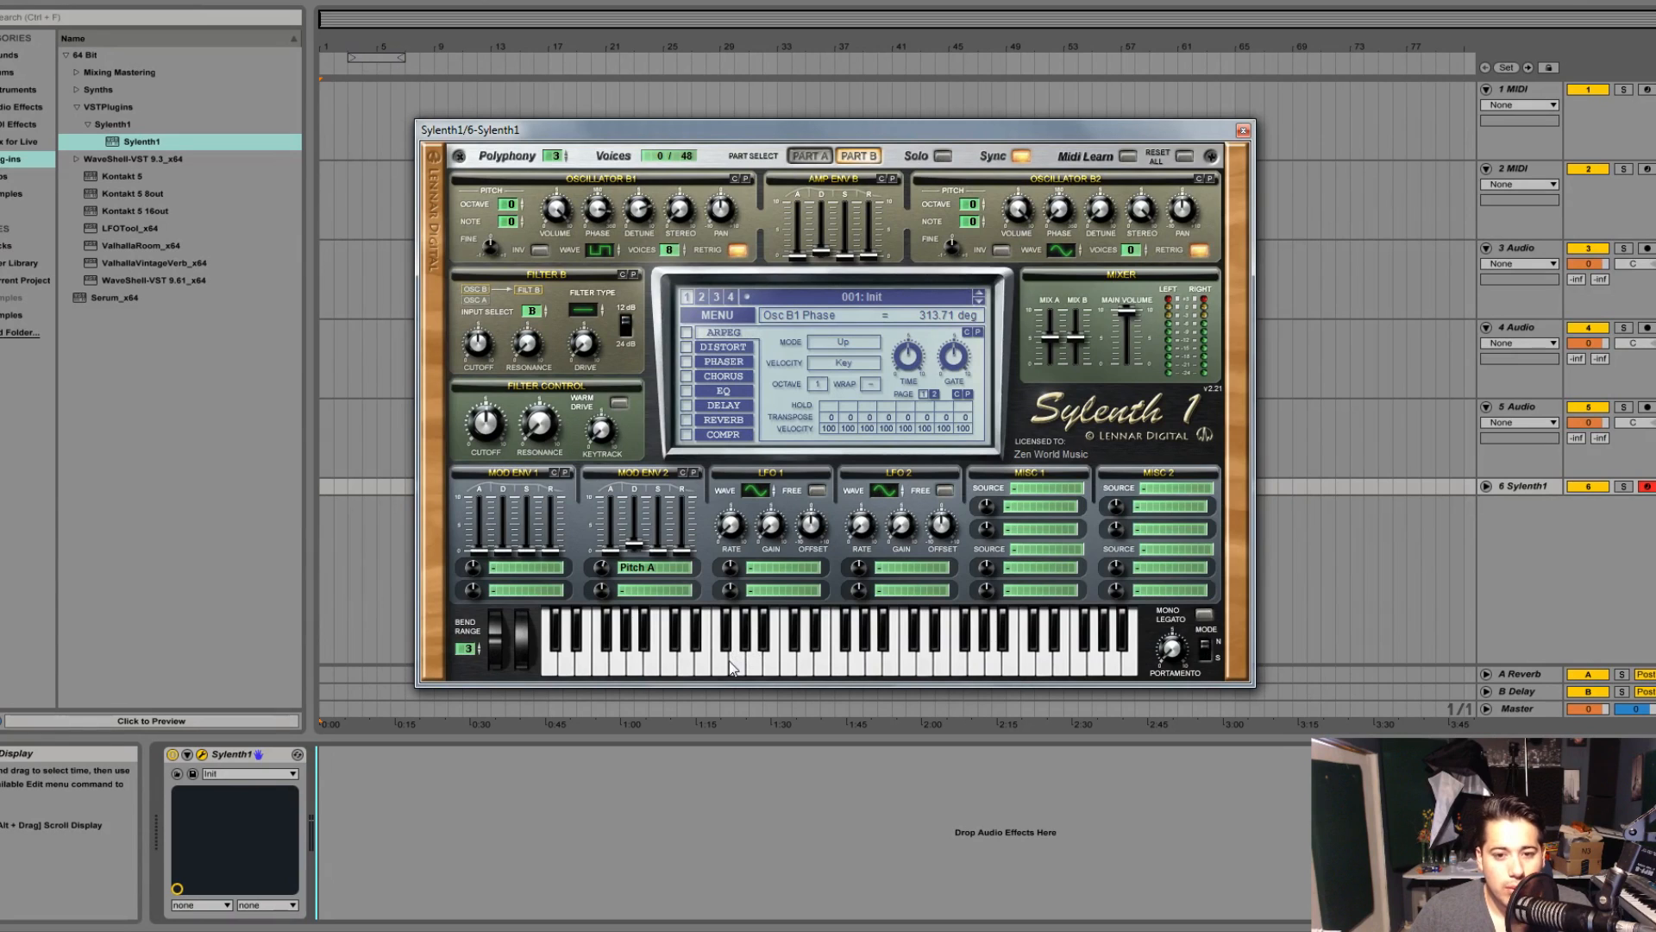
left_click(734, 664)
left_click(731, 662)
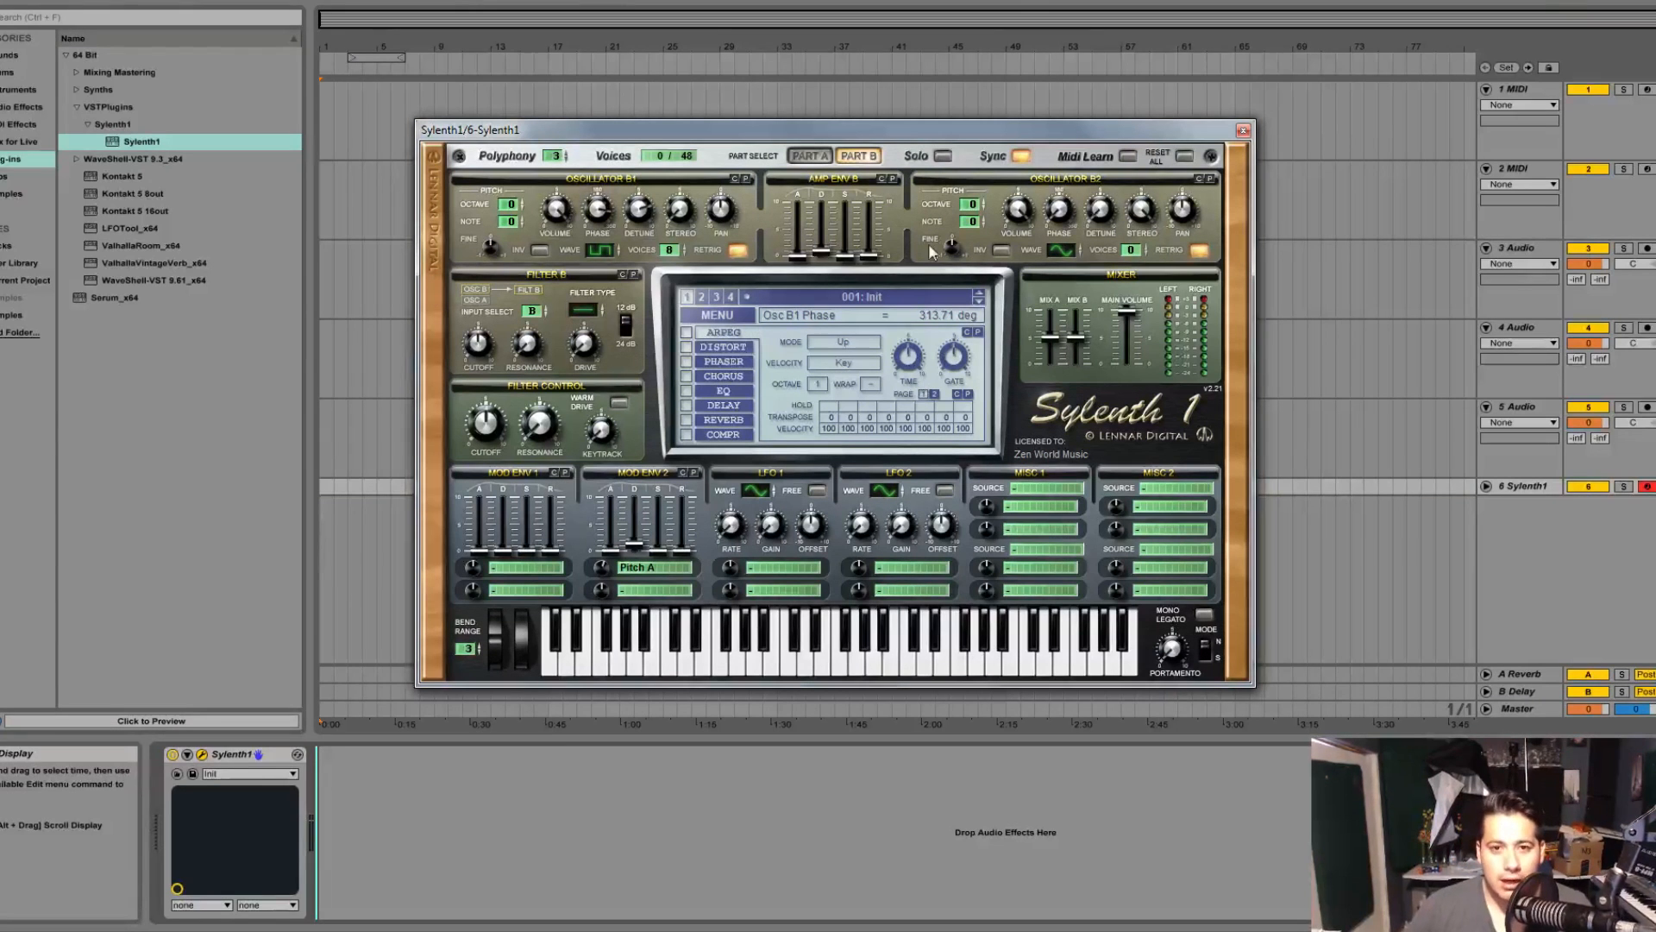
In Part A, try Amp Env A attack amounts of 1.03 and 1.84, auditioning each with test notes.
left_click(803, 156)
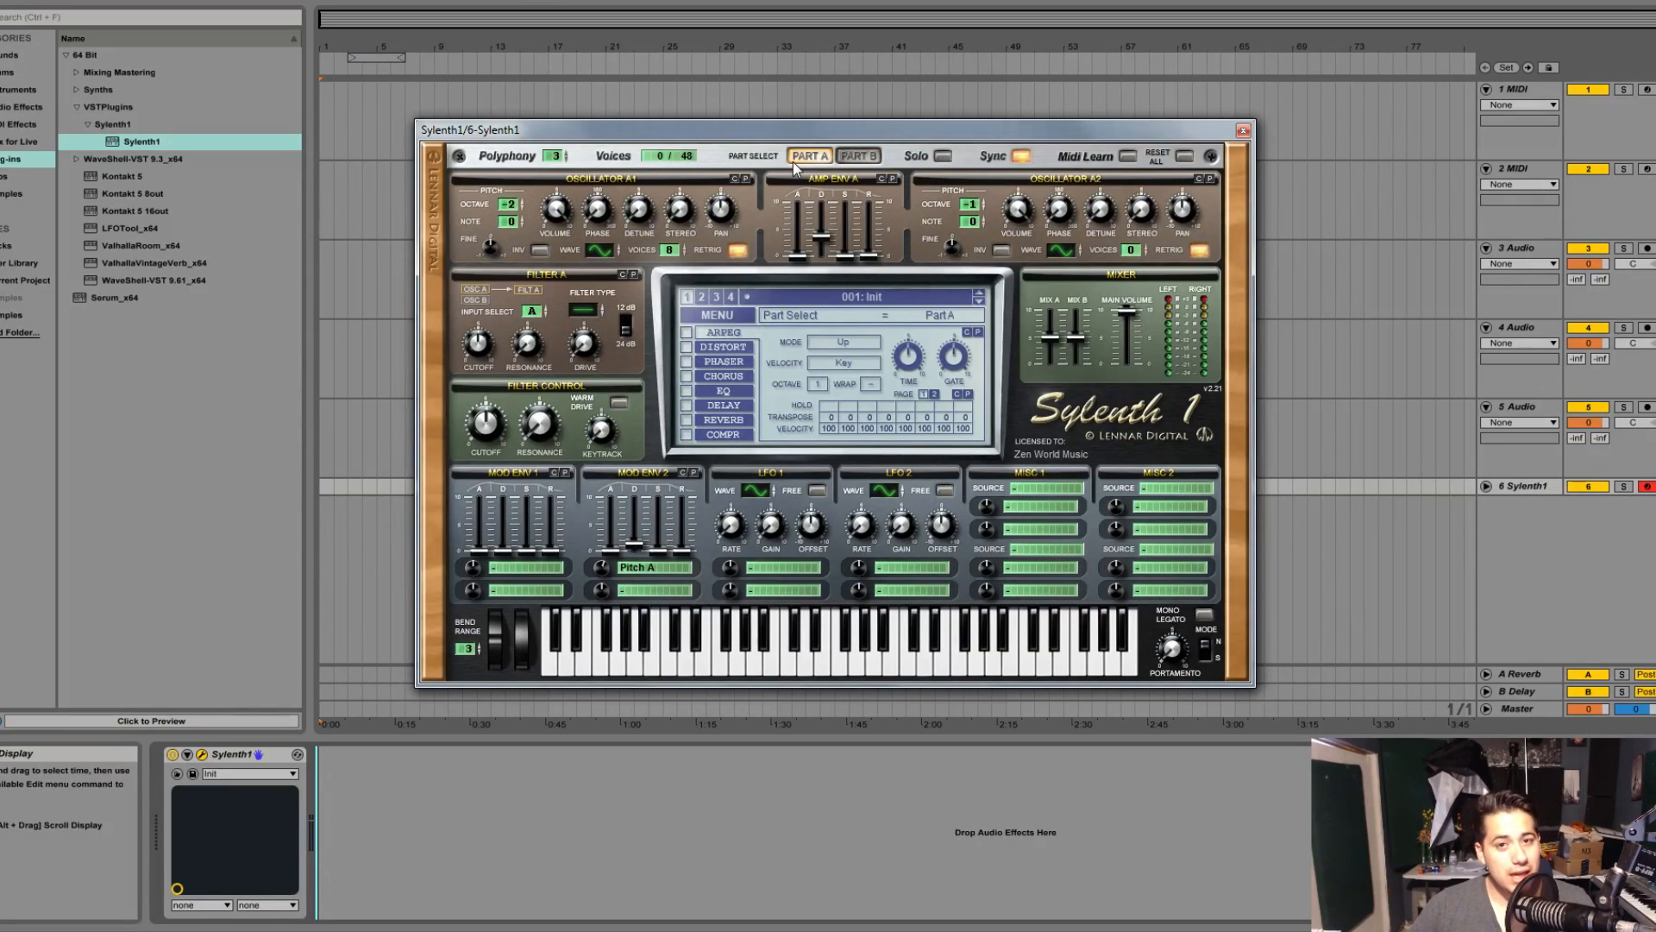
mouse_move(808, 253)
left_click_drag(840, 242, 863, 239)
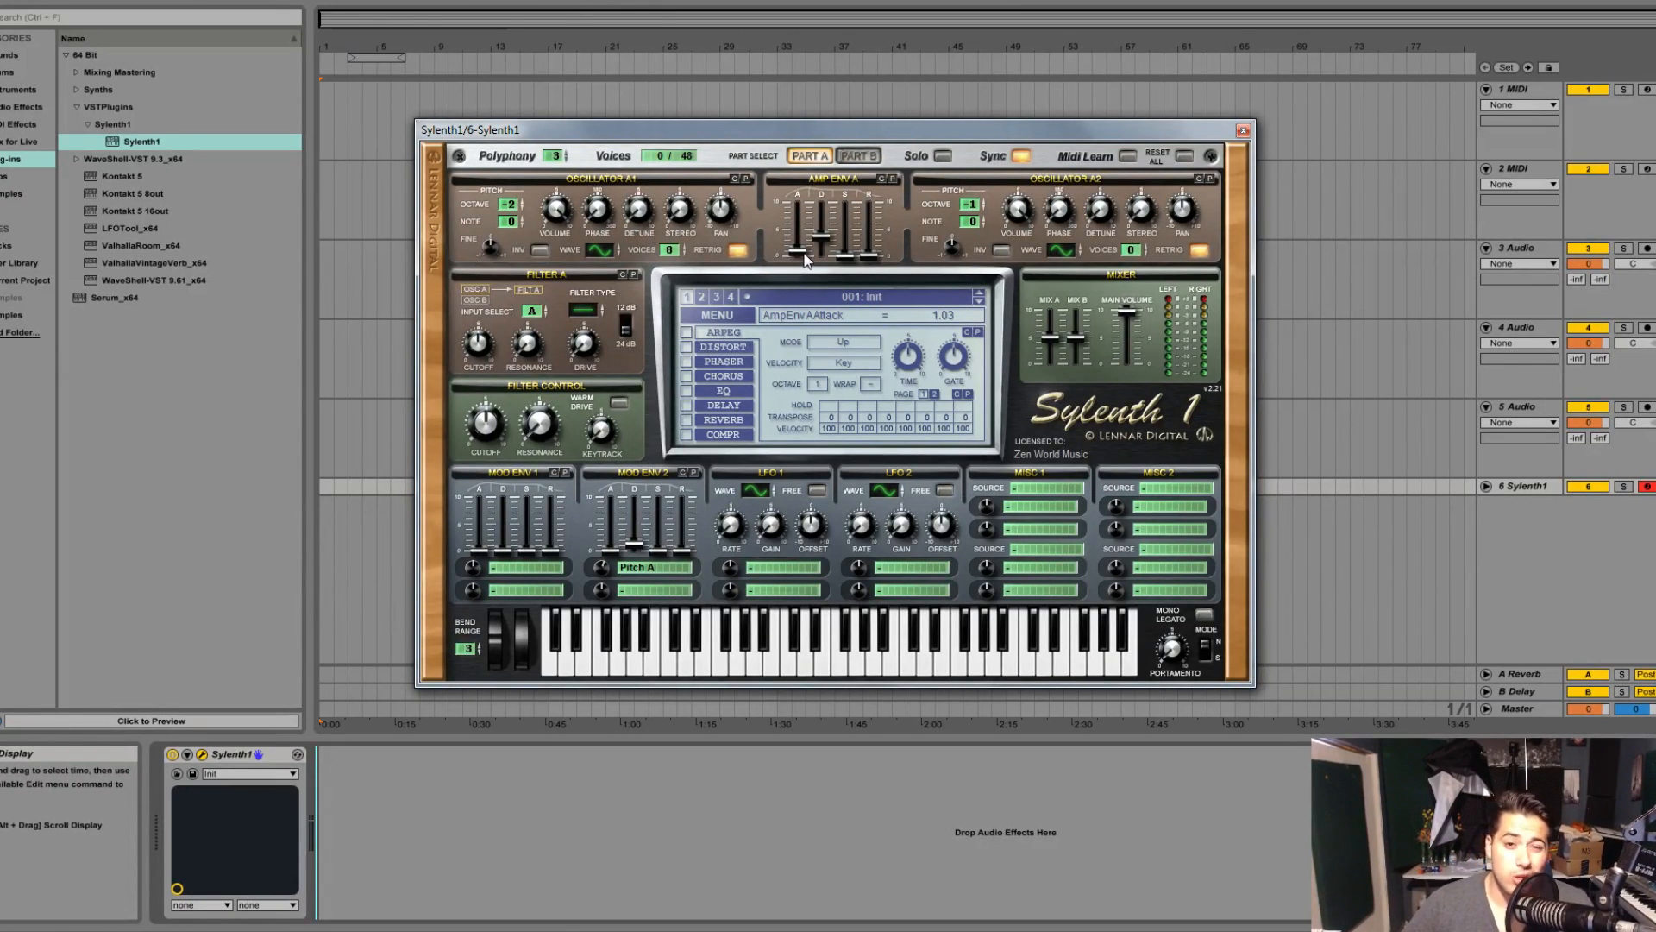
left_click(600, 665)
left_click(731, 664)
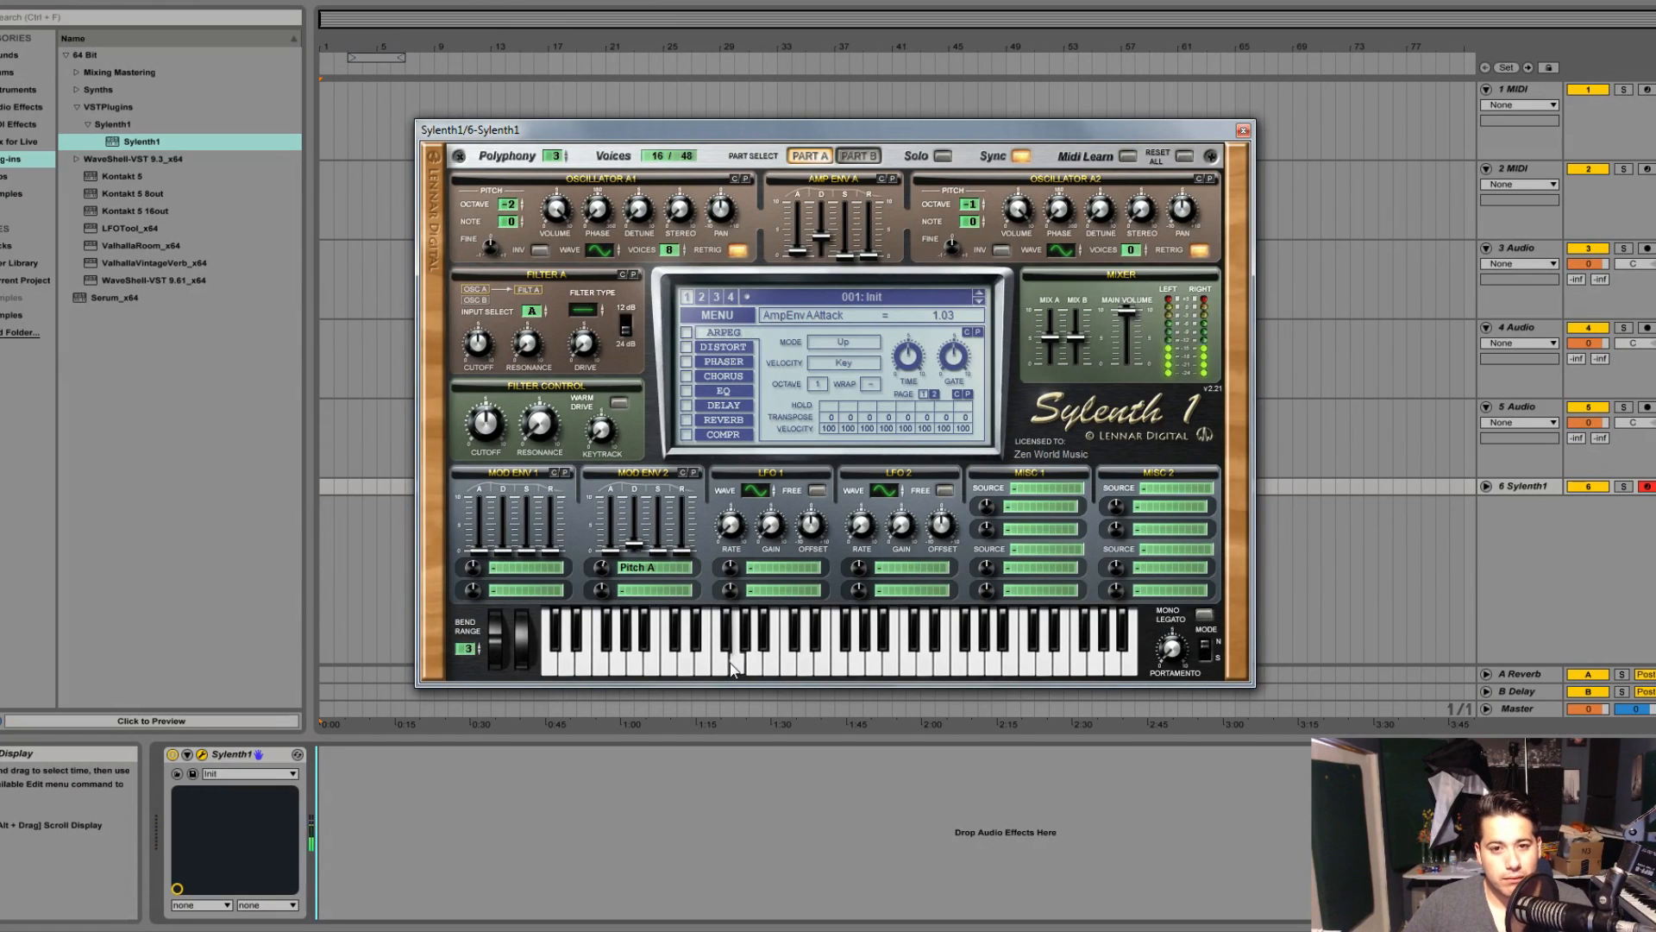
left_click_drag(801, 263, 799, 256)
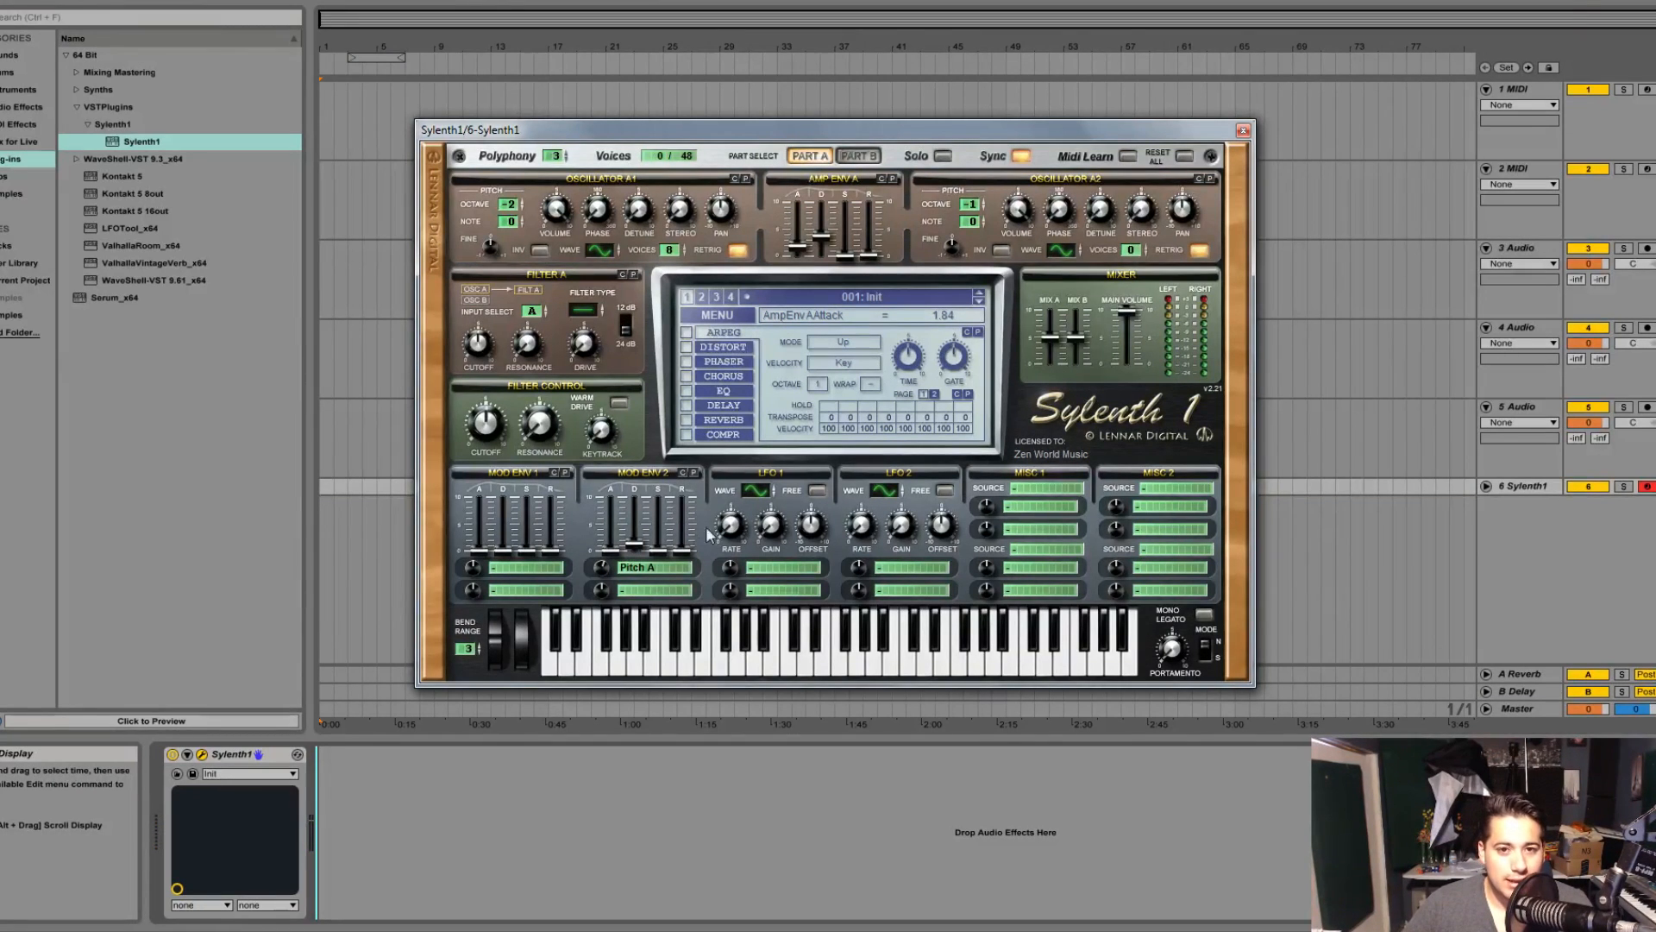
left_click(739, 665)
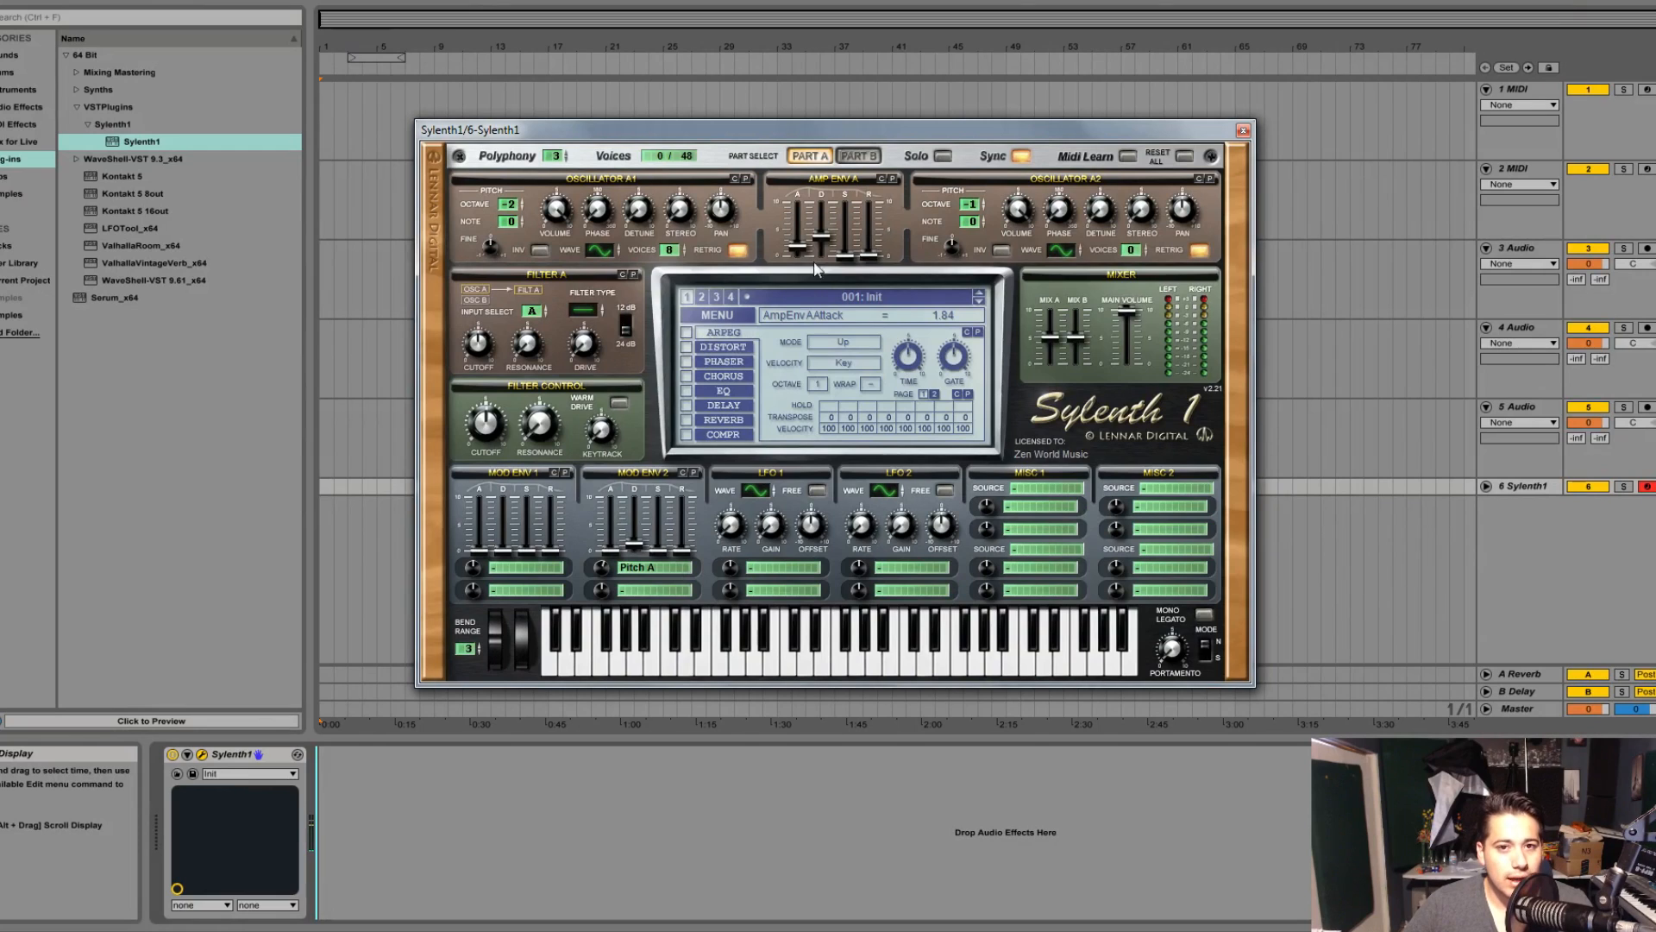
Set Amp Env A's attack to 0.00, checking the layered sound with test notes and comparing it with Part B's settings.
left_click_drag(798, 251, 798, 258)
left_click(809, 156)
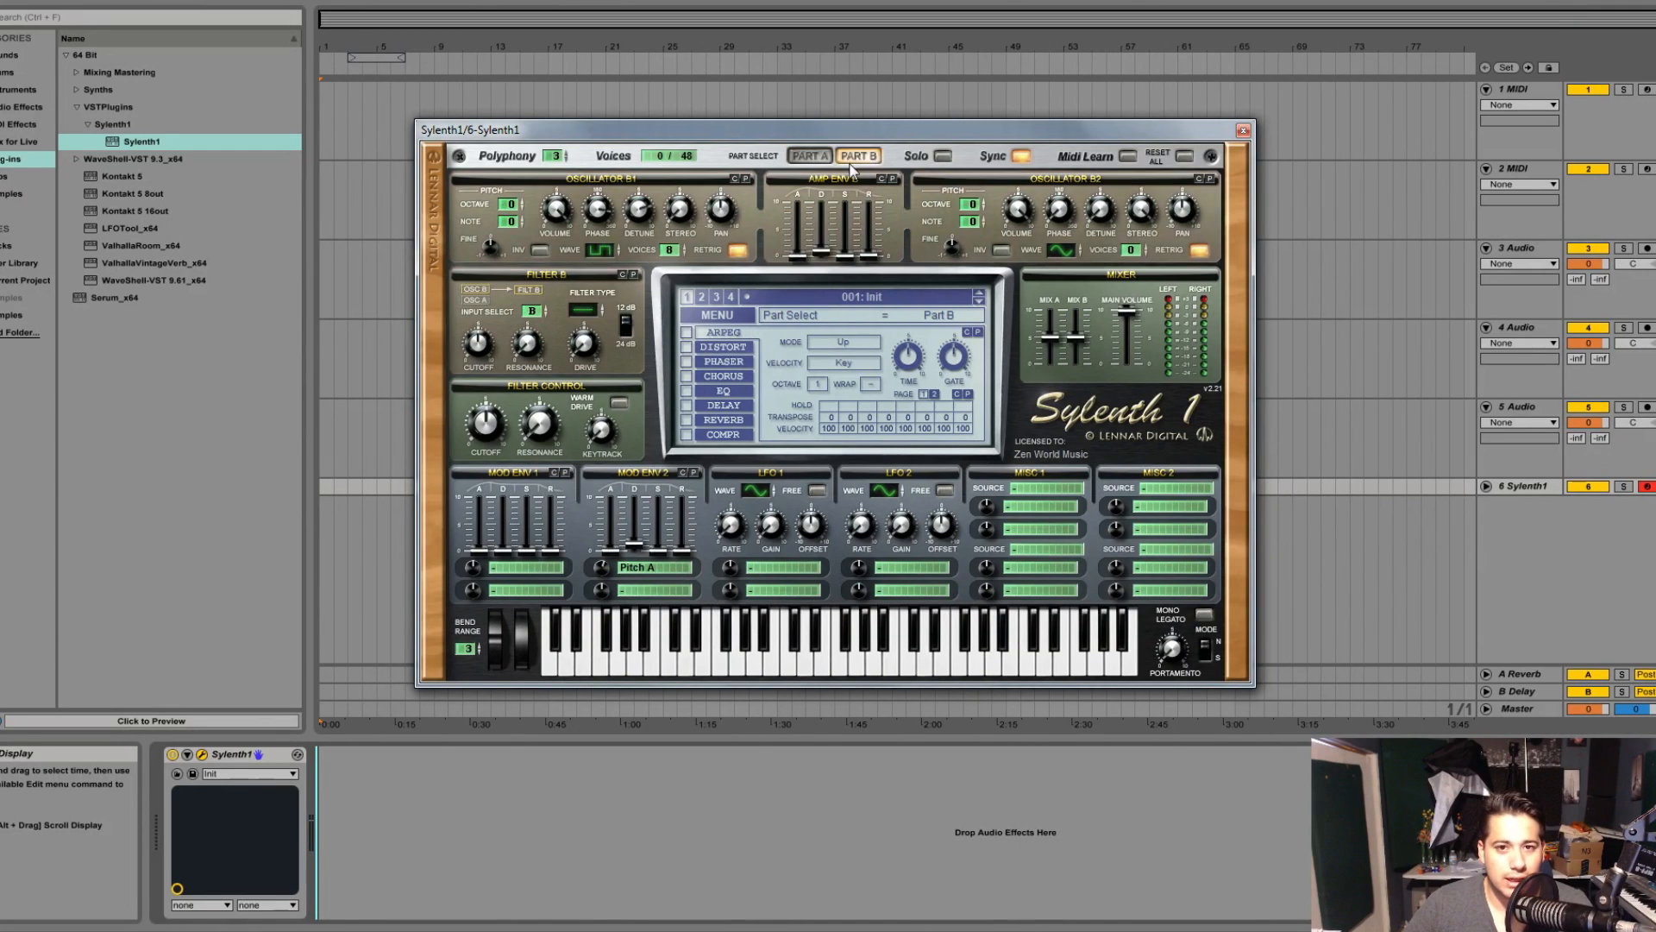
left_click(740, 665)
left_click(737, 660)
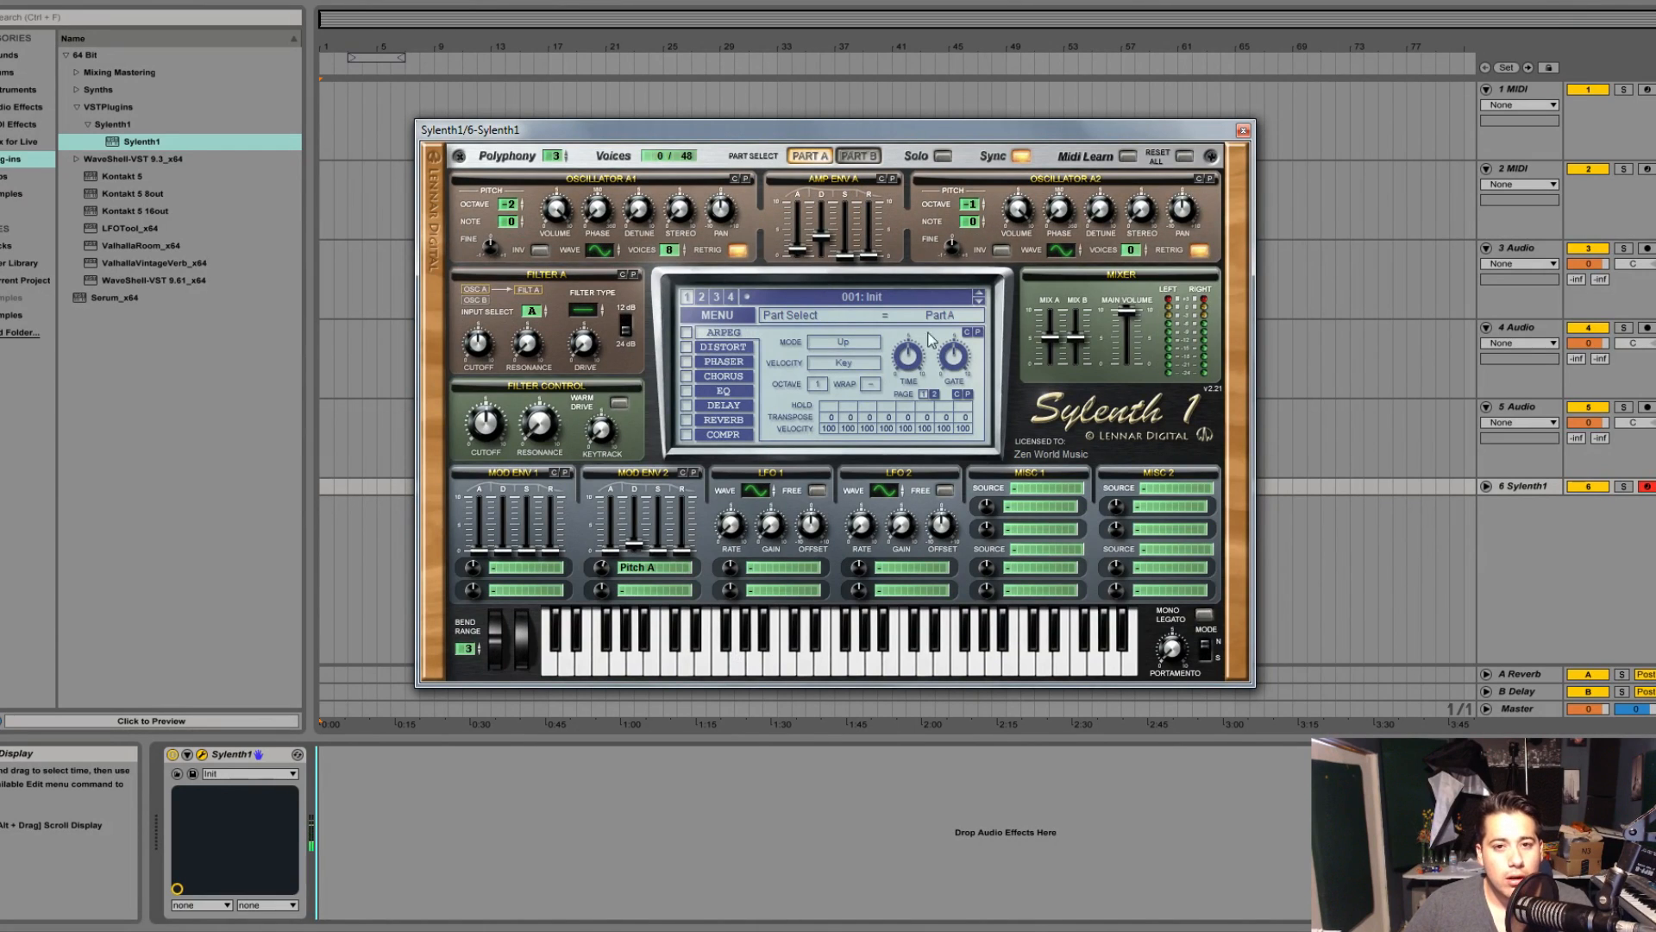
left_click_drag(798, 251, 795, 265)
left_click(729, 671)
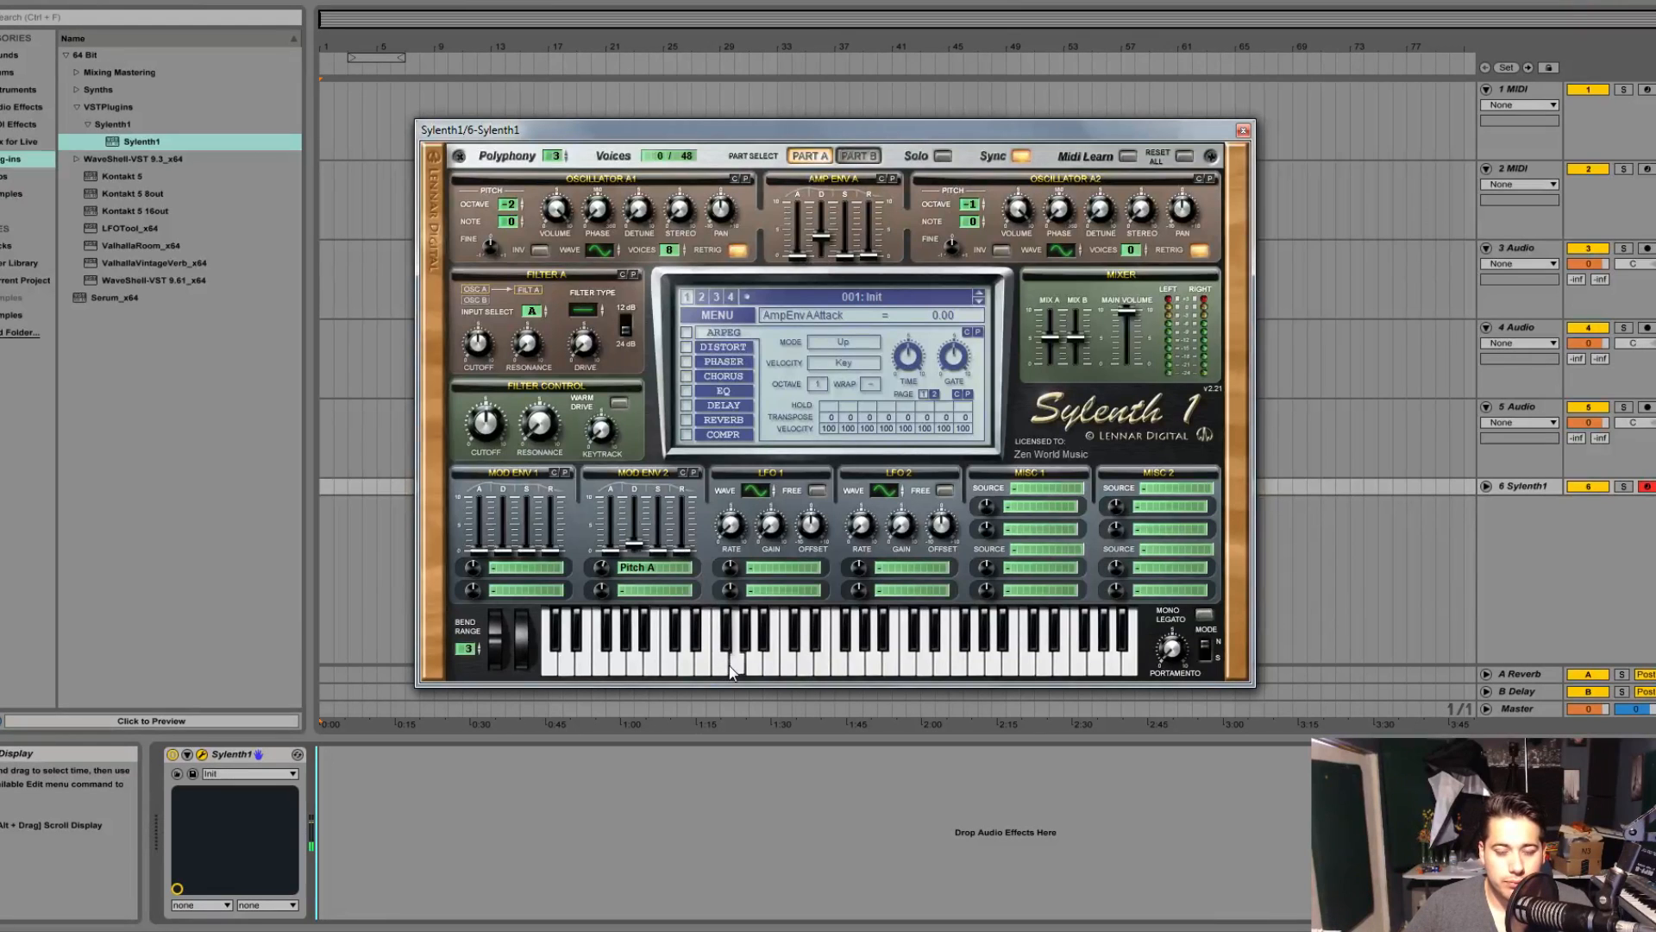
left_click(863, 156)
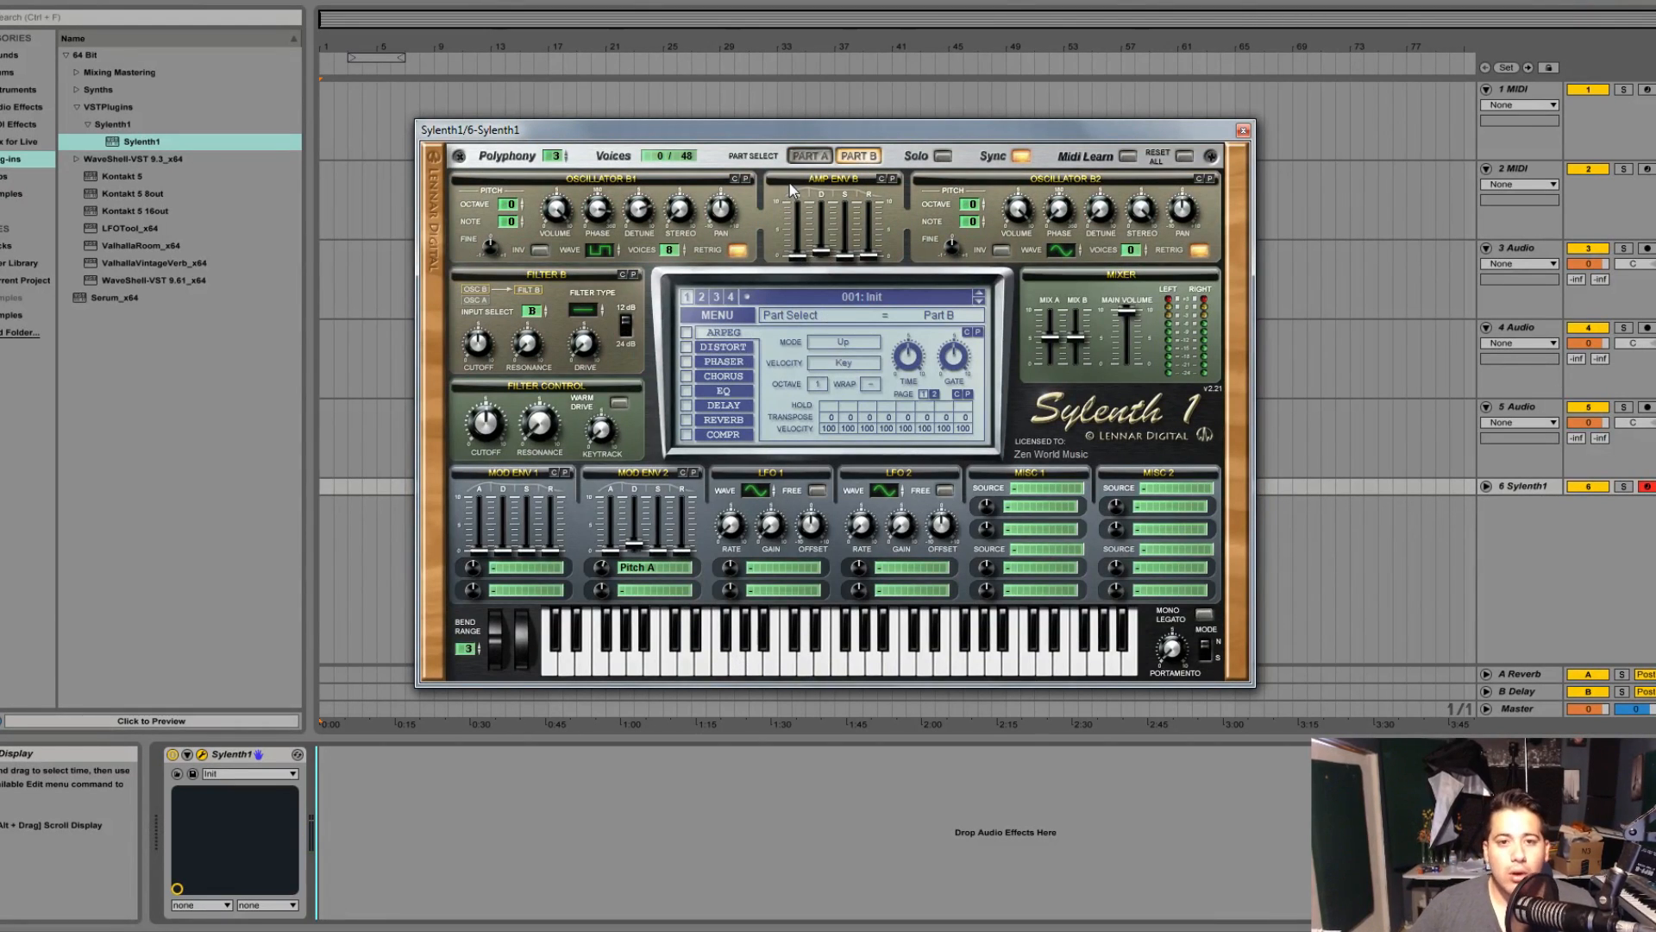
left_click(810, 157)
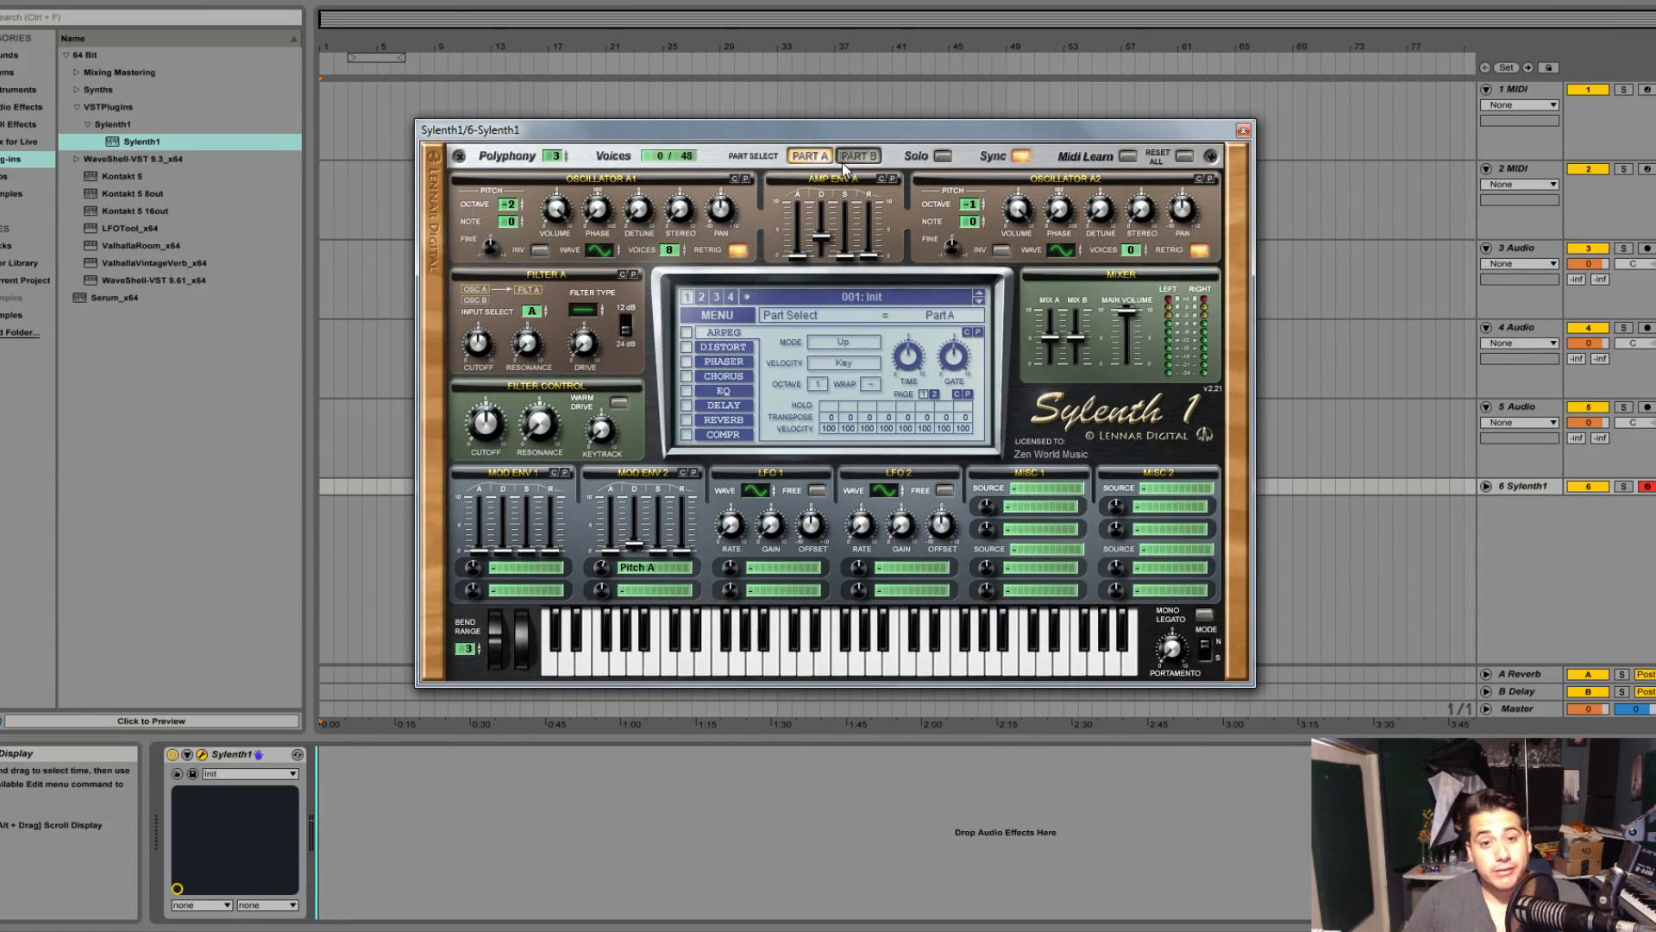
Enable the EQ effect and boost its treble to 10.79 dB while auditioning the sound.
left_click(687, 392)
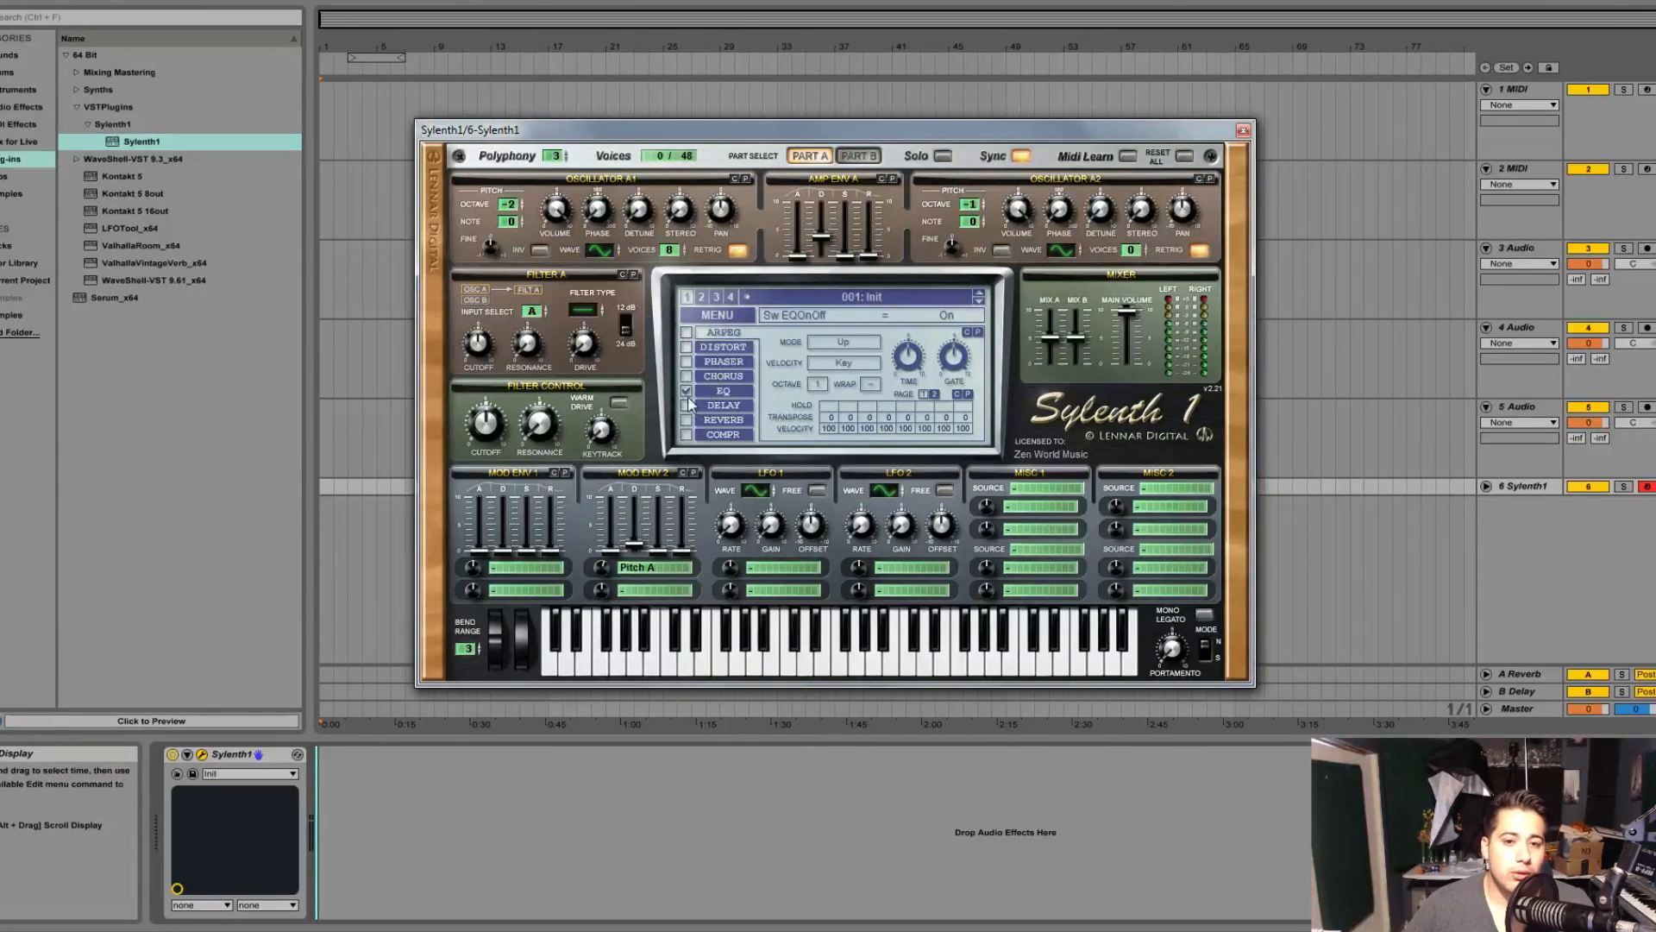
left_click(708, 404)
left_click(720, 392)
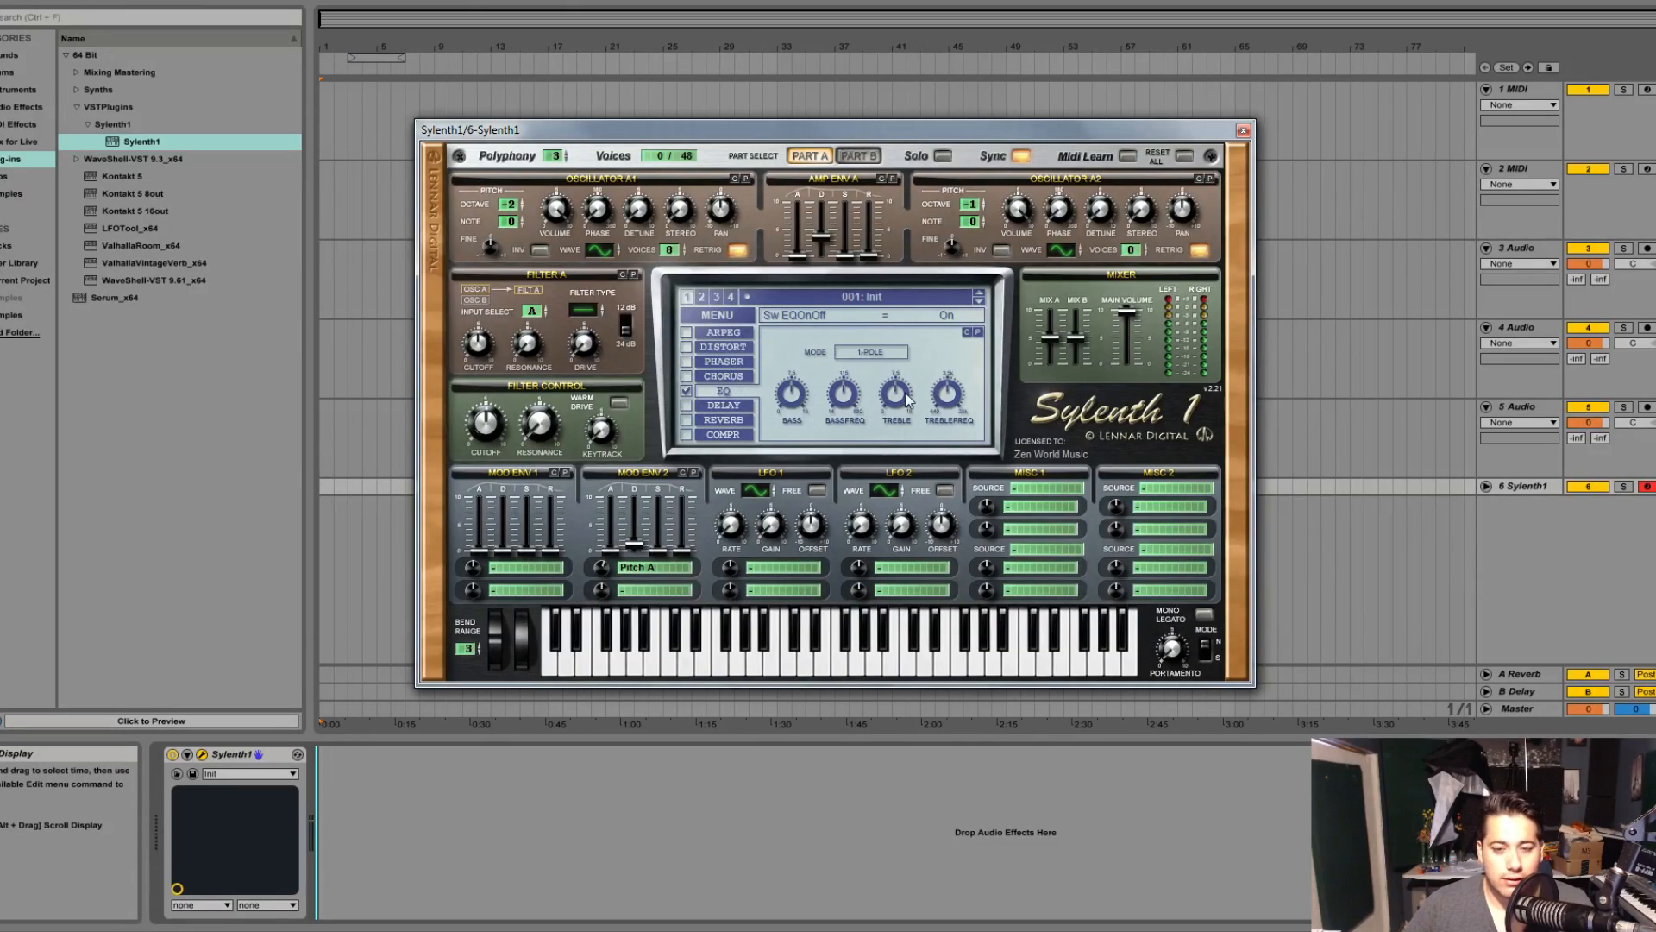
left_click_drag(992, 138, 996, 162)
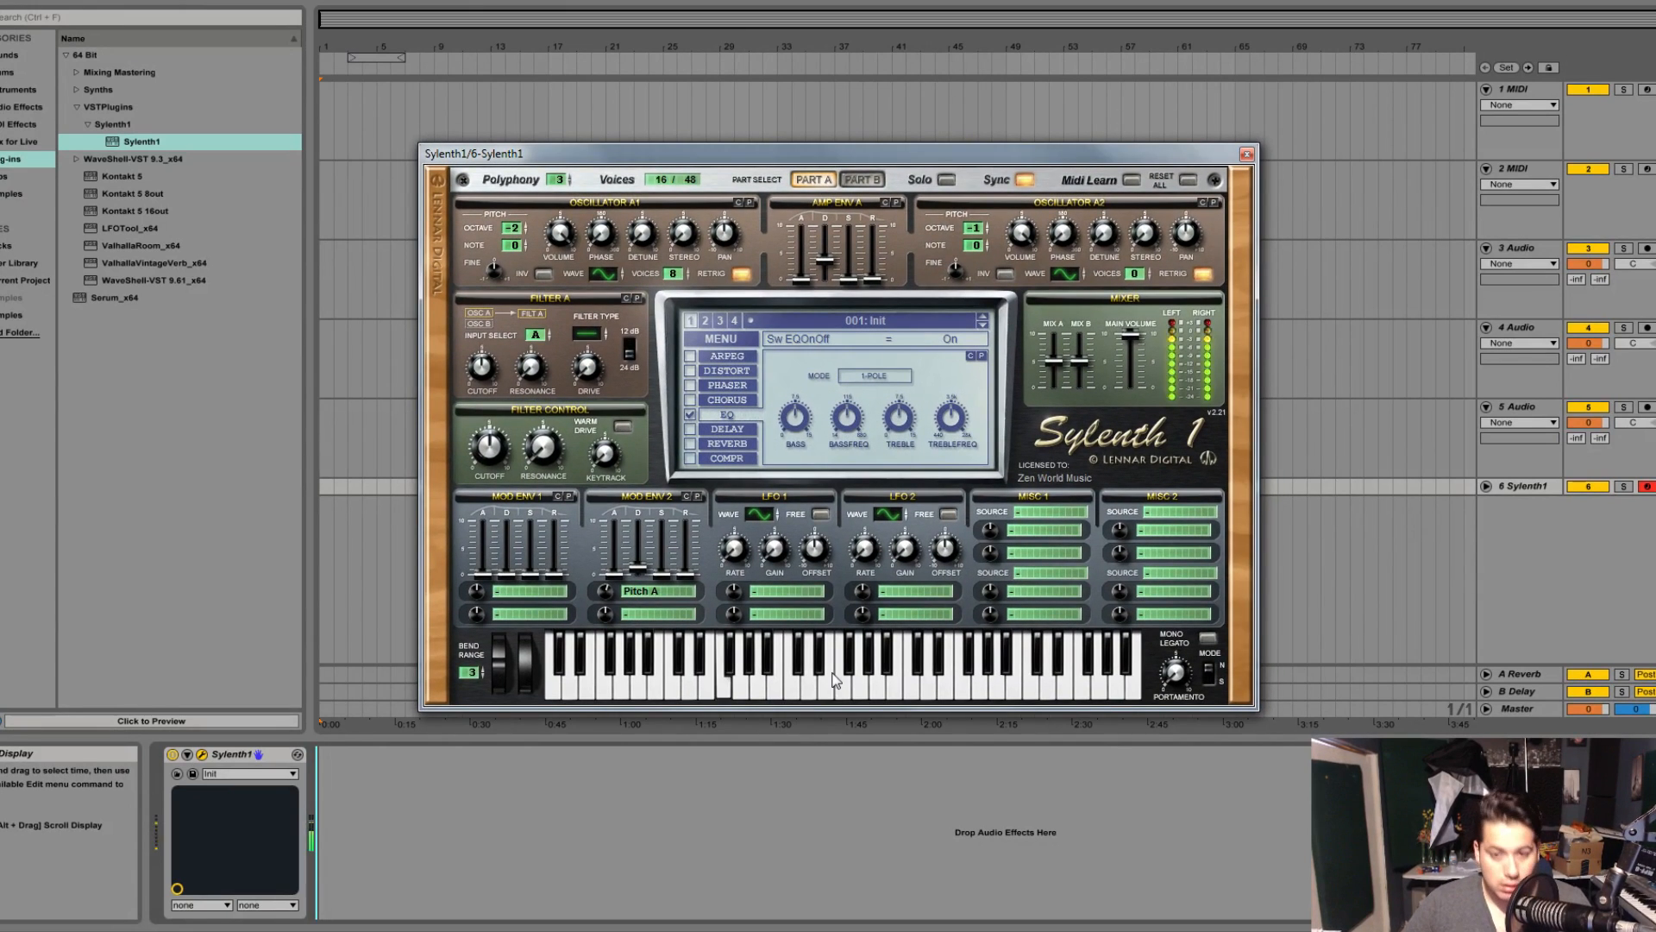
left_click_drag(894, 423, 900, 462)
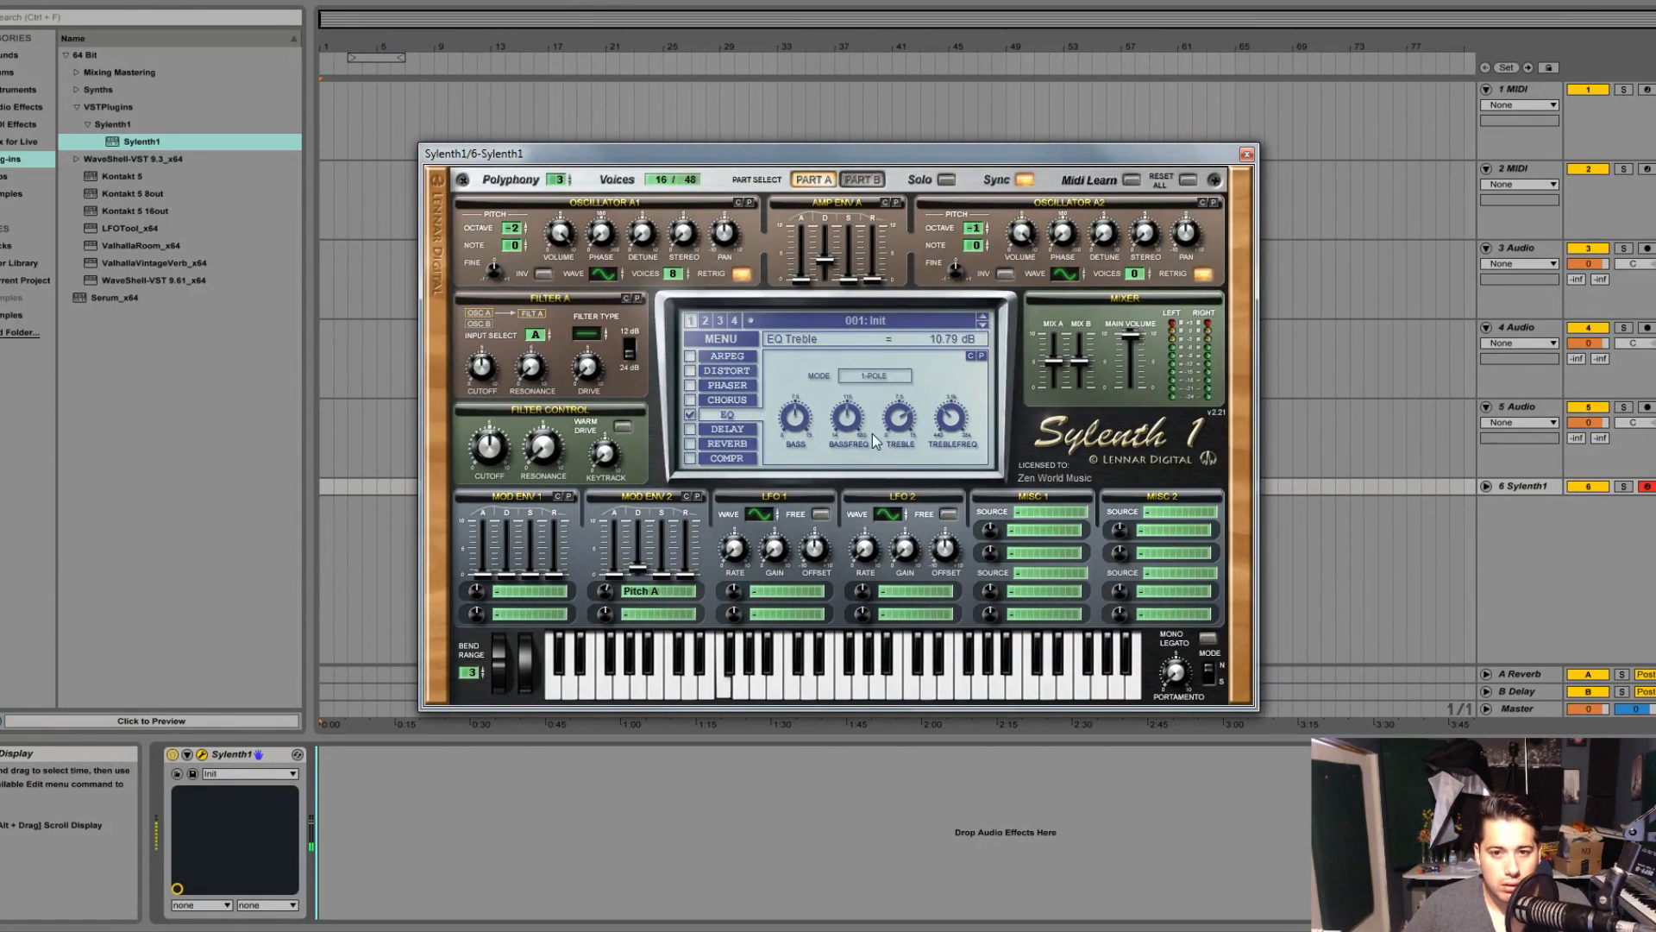
Boost the EQ bass to 11.14 dB and set the bass frequency to 114.44 Hz.
left_click_drag(800, 423, 848, 331)
left_click_drag(844, 419, 803, 475)
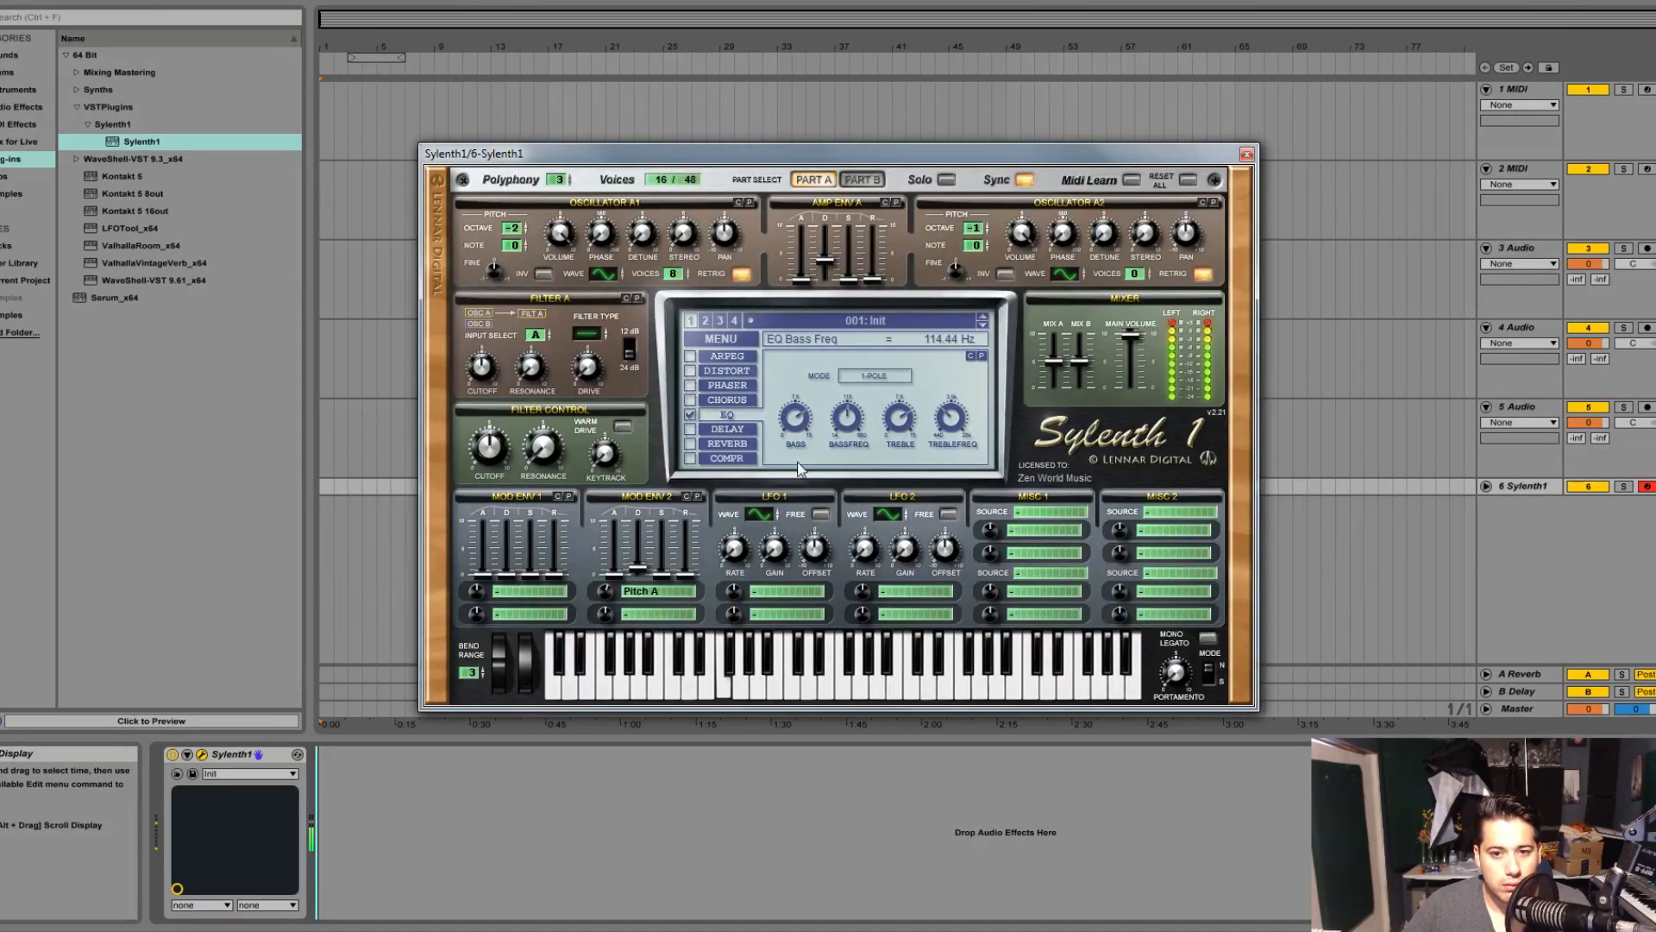
left_click(800, 418)
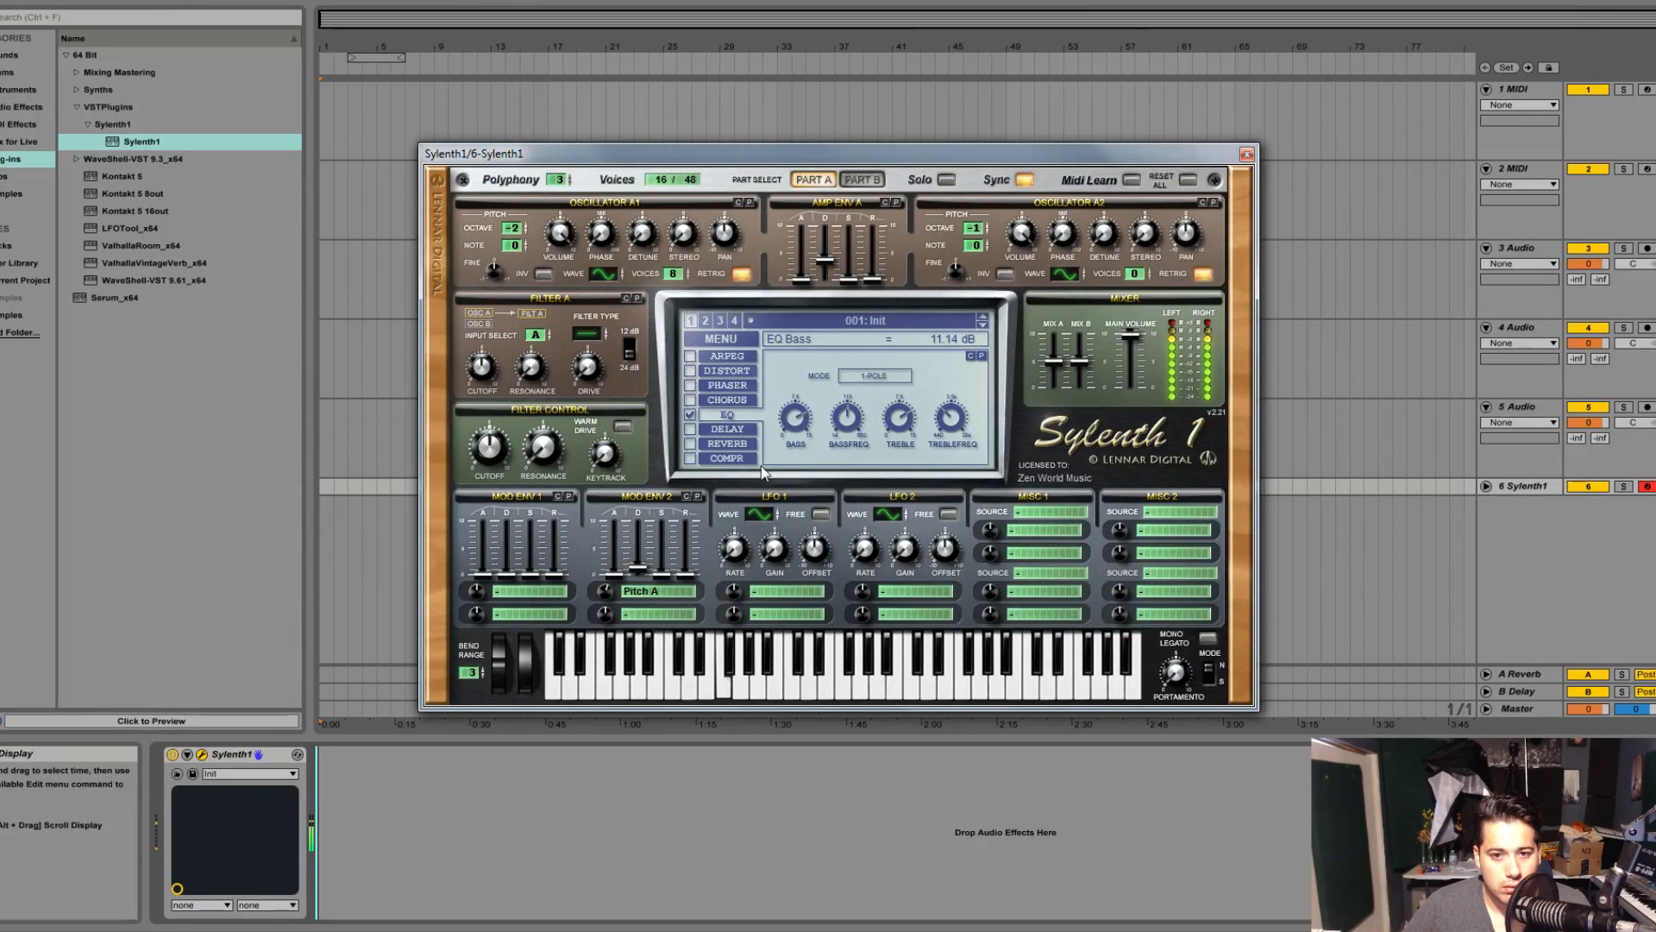
Enable the compressor, adjust its ratio and set its threshold to -15.86 dB.
left_click(690, 458)
left_click(713, 459)
left_click_drag(790, 409, 855, 390)
left_click(850, 398)
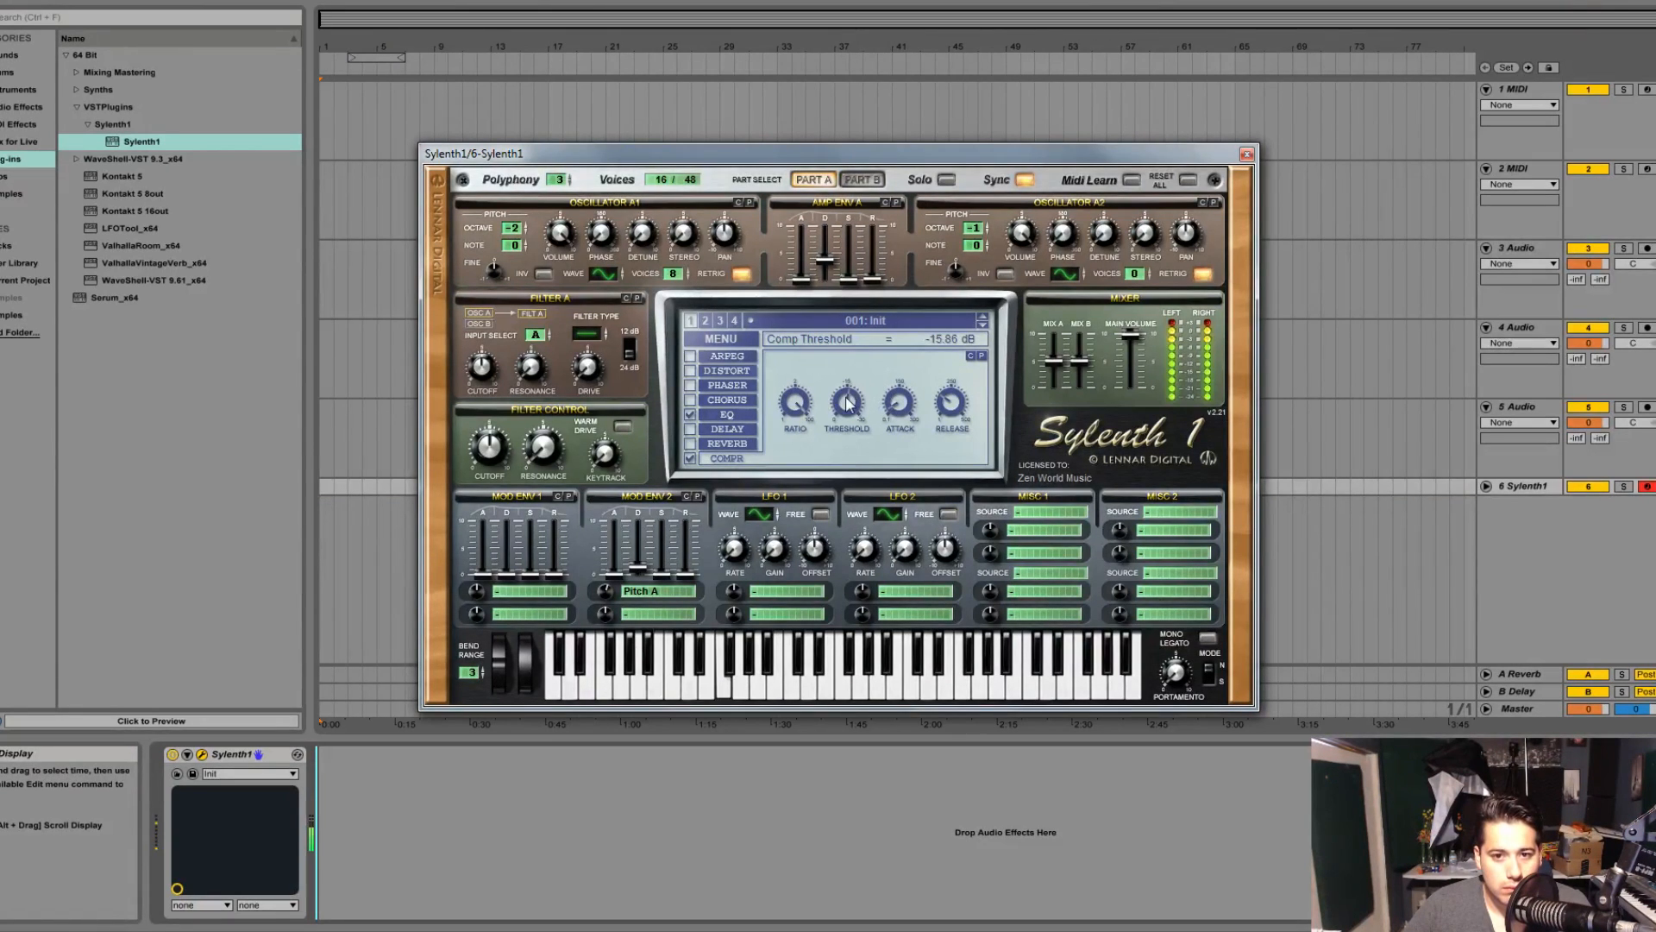
Set the compressor's attack to 95.07 ms while auditioning the sound.
left_click(905, 399)
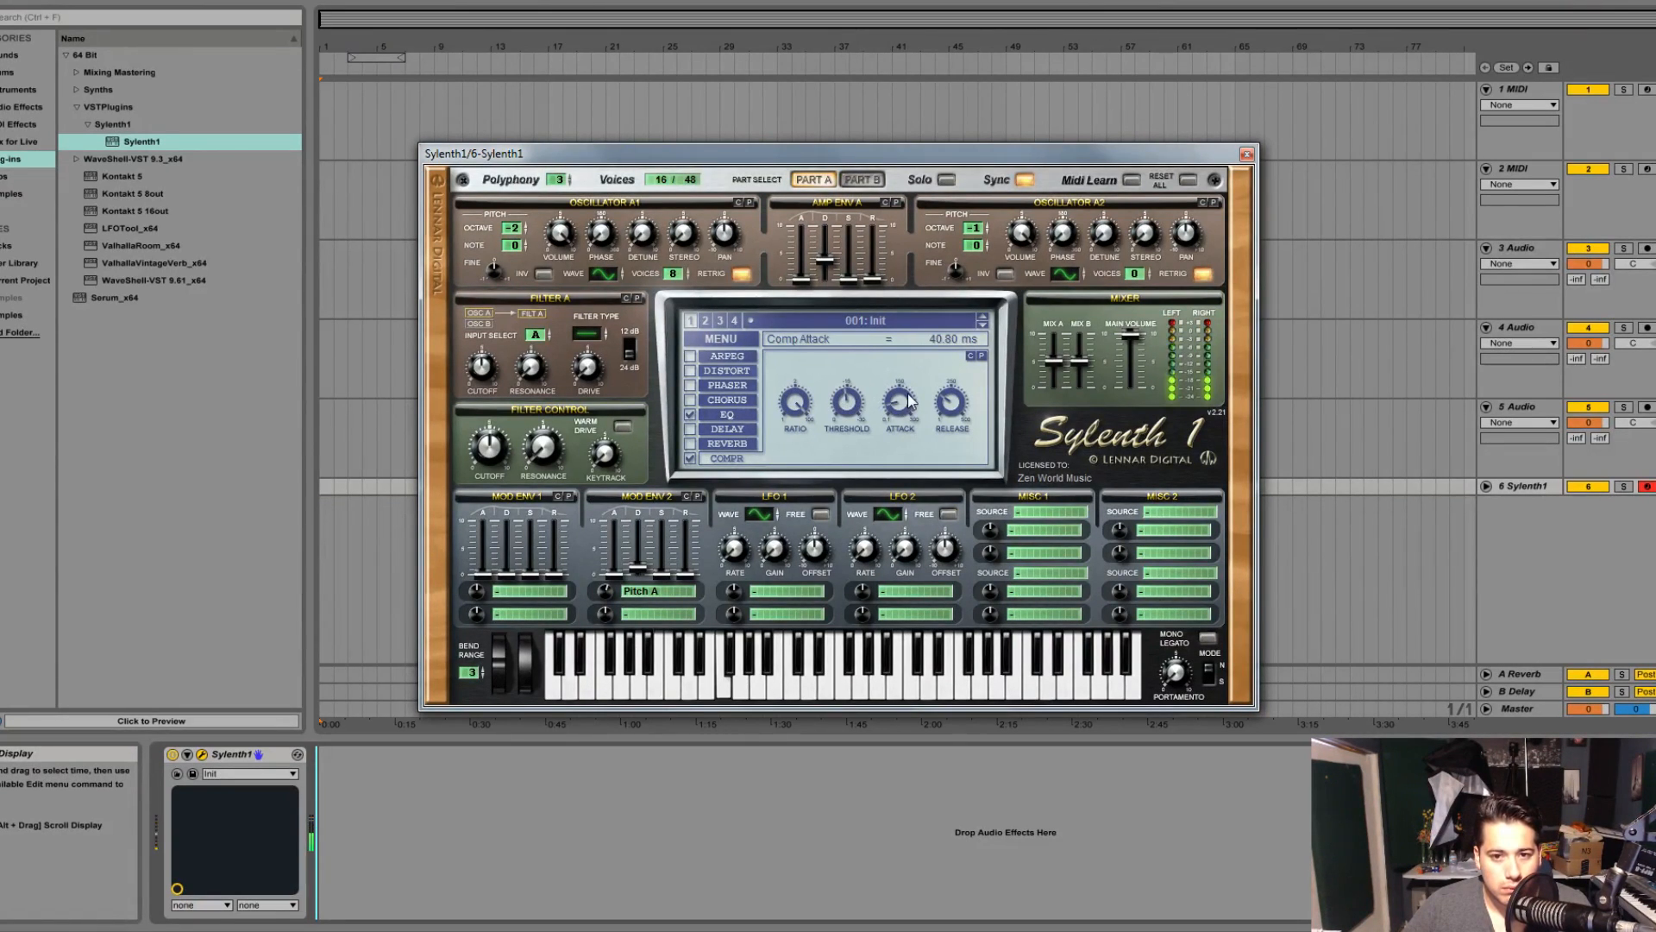
left_click_drag(905, 400, 938, 430)
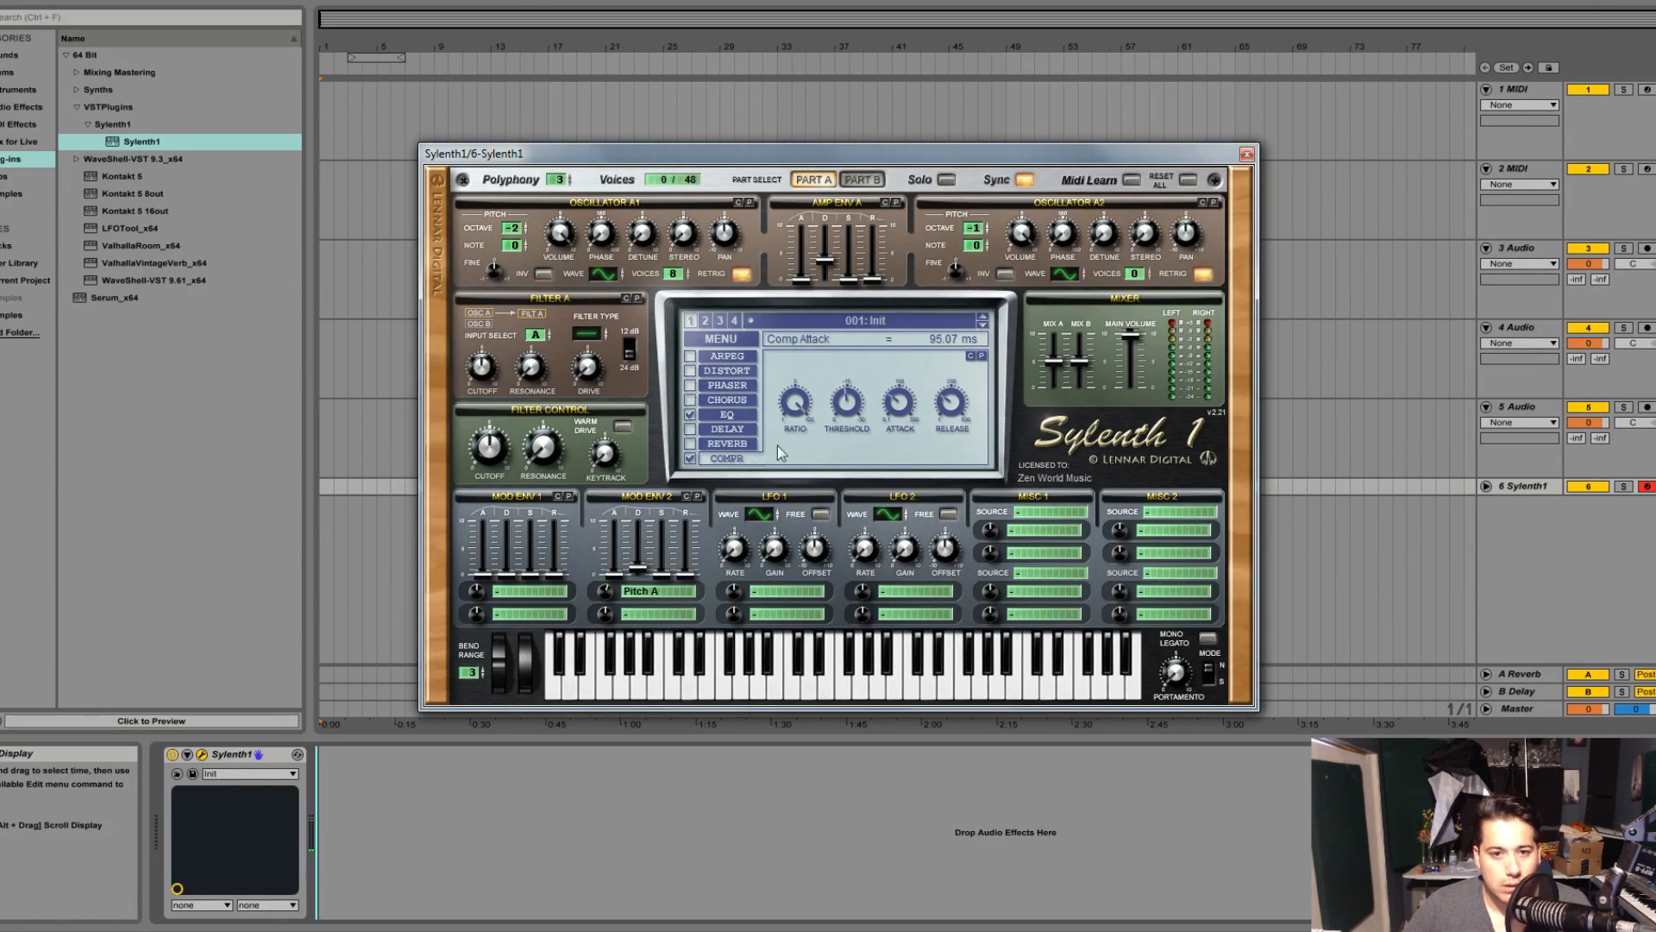
Enable the distortion effect, using the FoldBack type with an amount of 2.19.
left_click(726, 385)
left_click(709, 371)
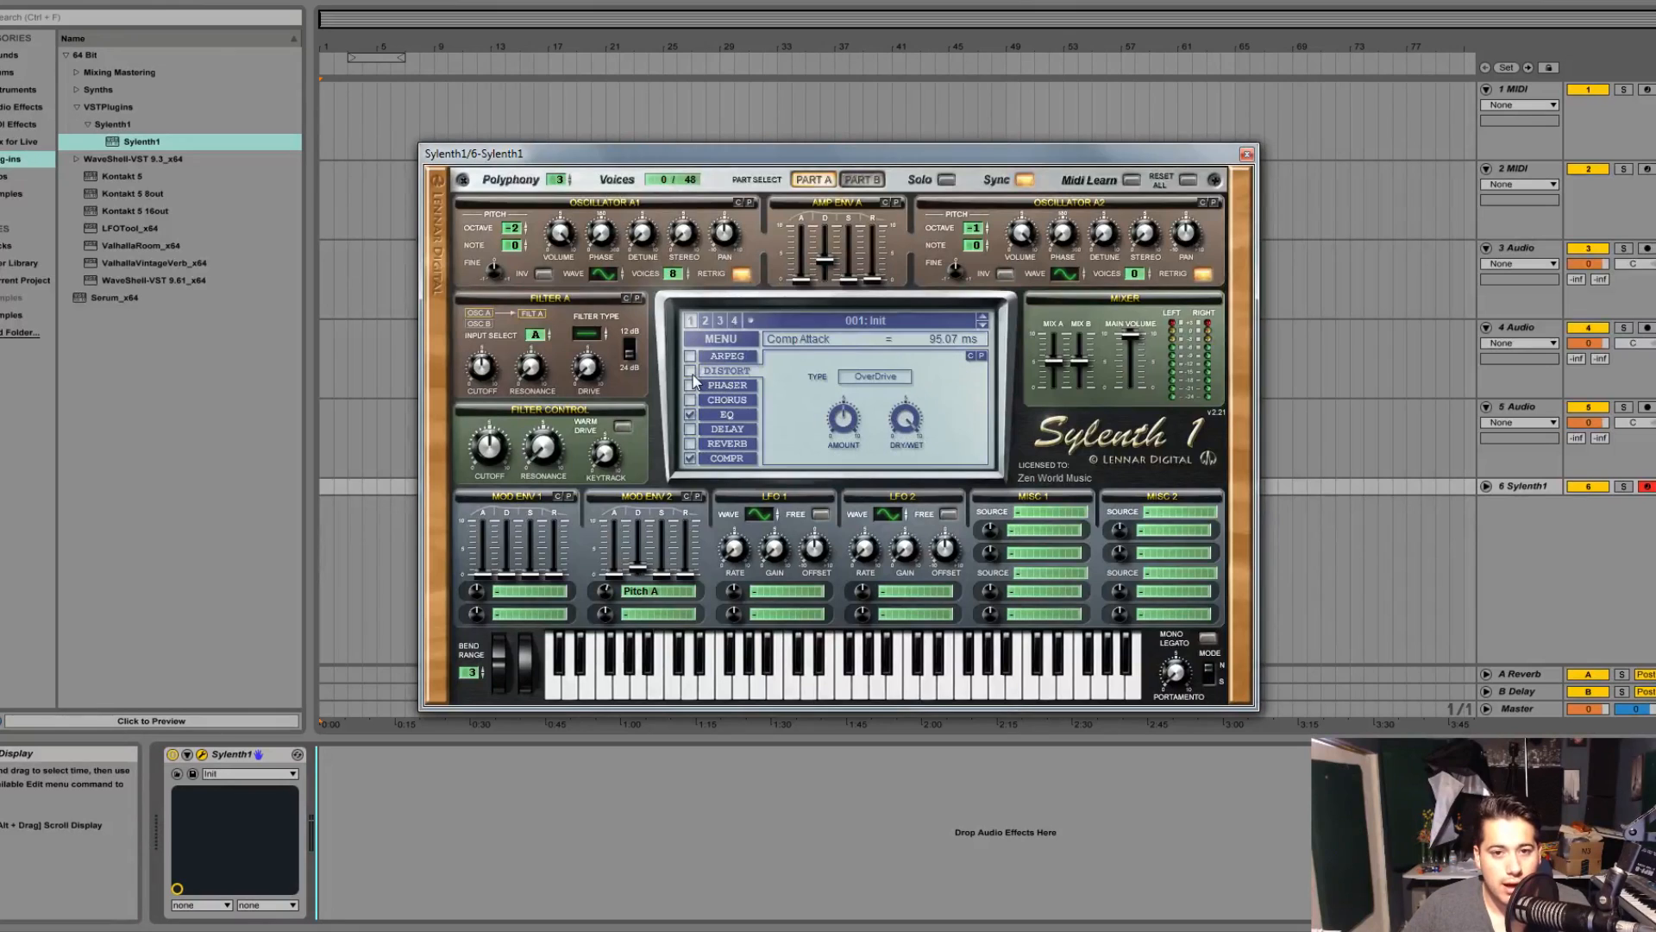
left_click(690, 371)
left_click(875, 377)
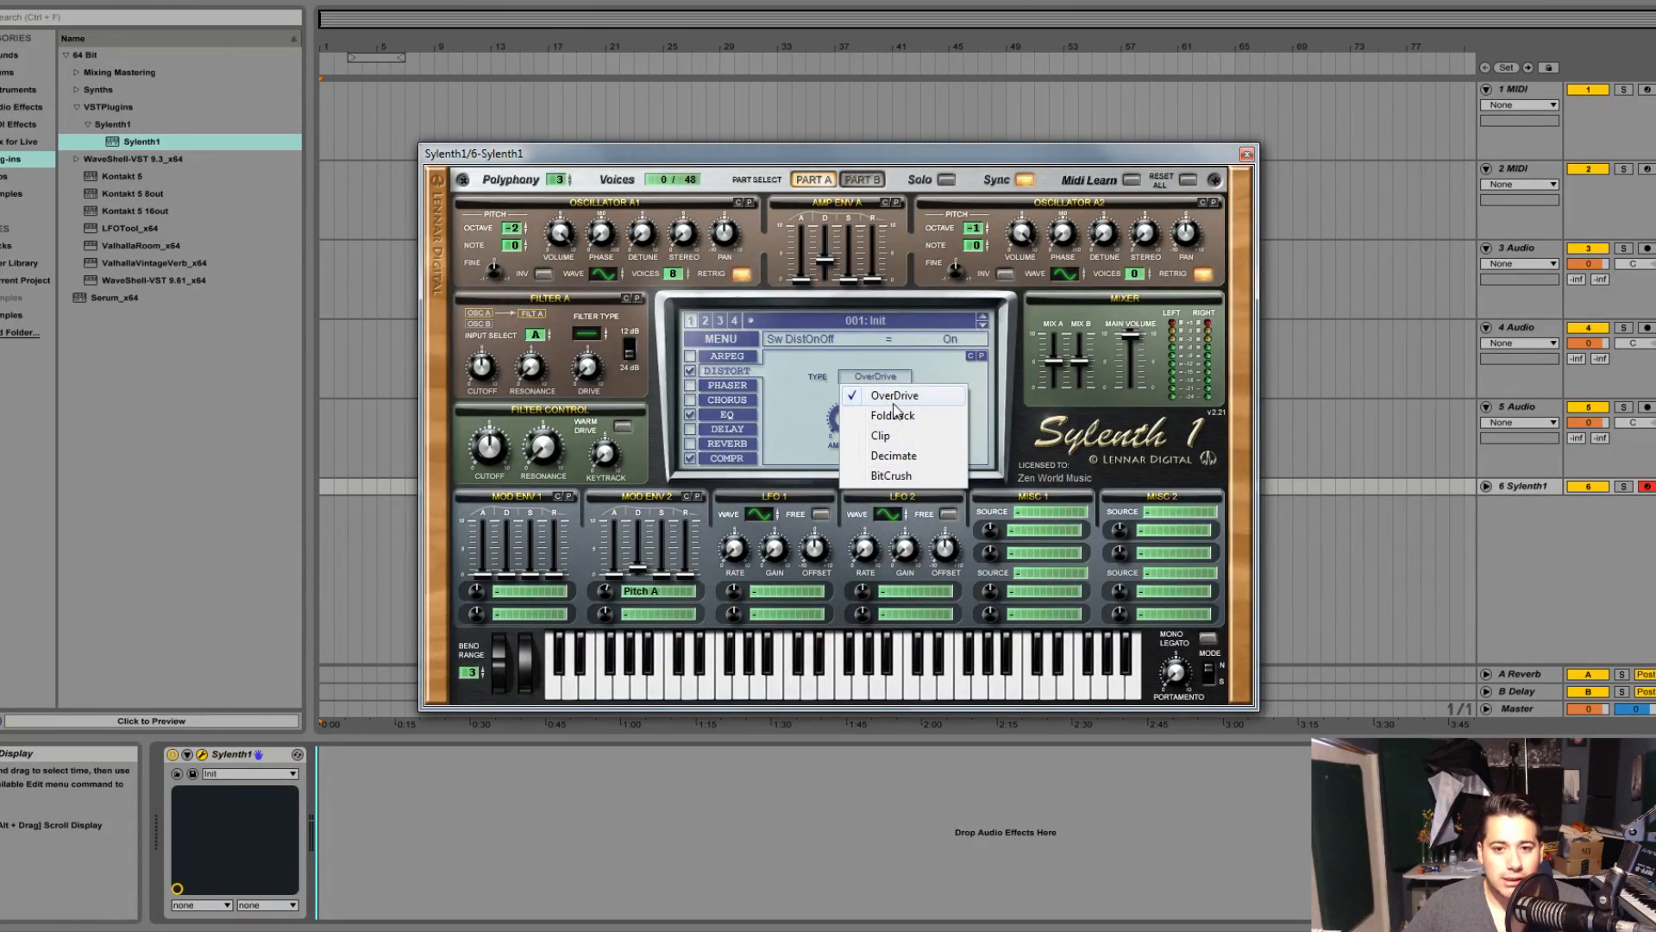
left_click(847, 412)
mouse_move(845, 418)
left_mouse_down()
mouse_move(790, 435)
mouse_move(845, 435)
mouse_move(852, 413)
left_mouse_up()
Switch the distortion type to OverDrive.
left_click(864, 378)
left_click(824, 414)
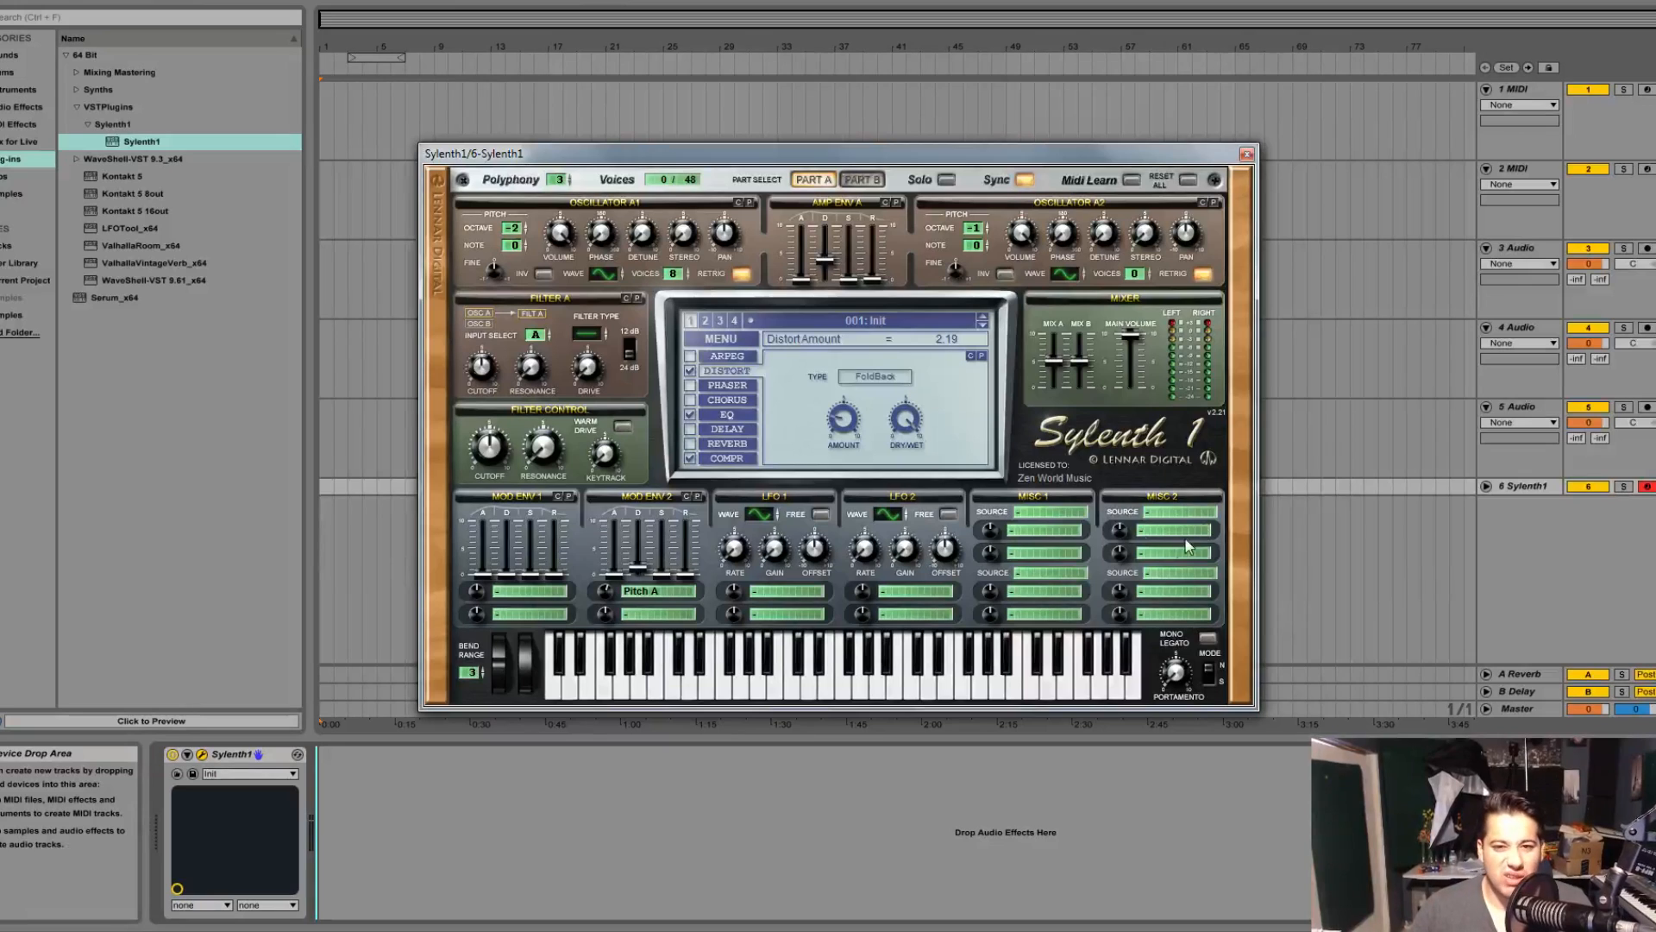
left_click(880, 380)
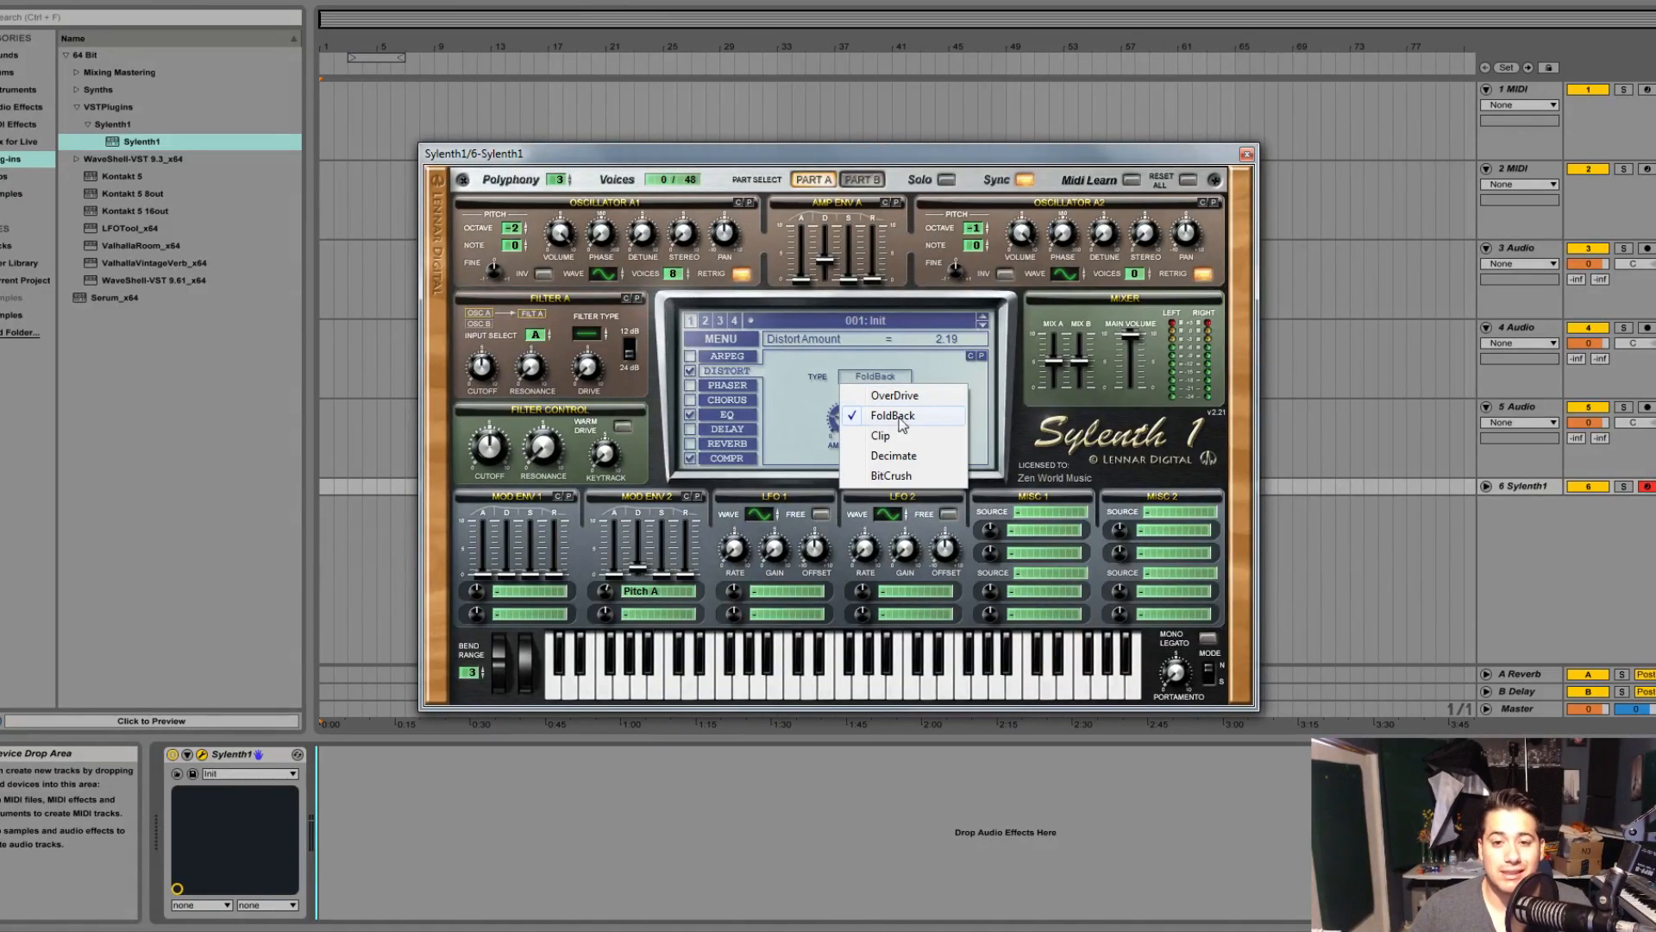
left_click(929, 398)
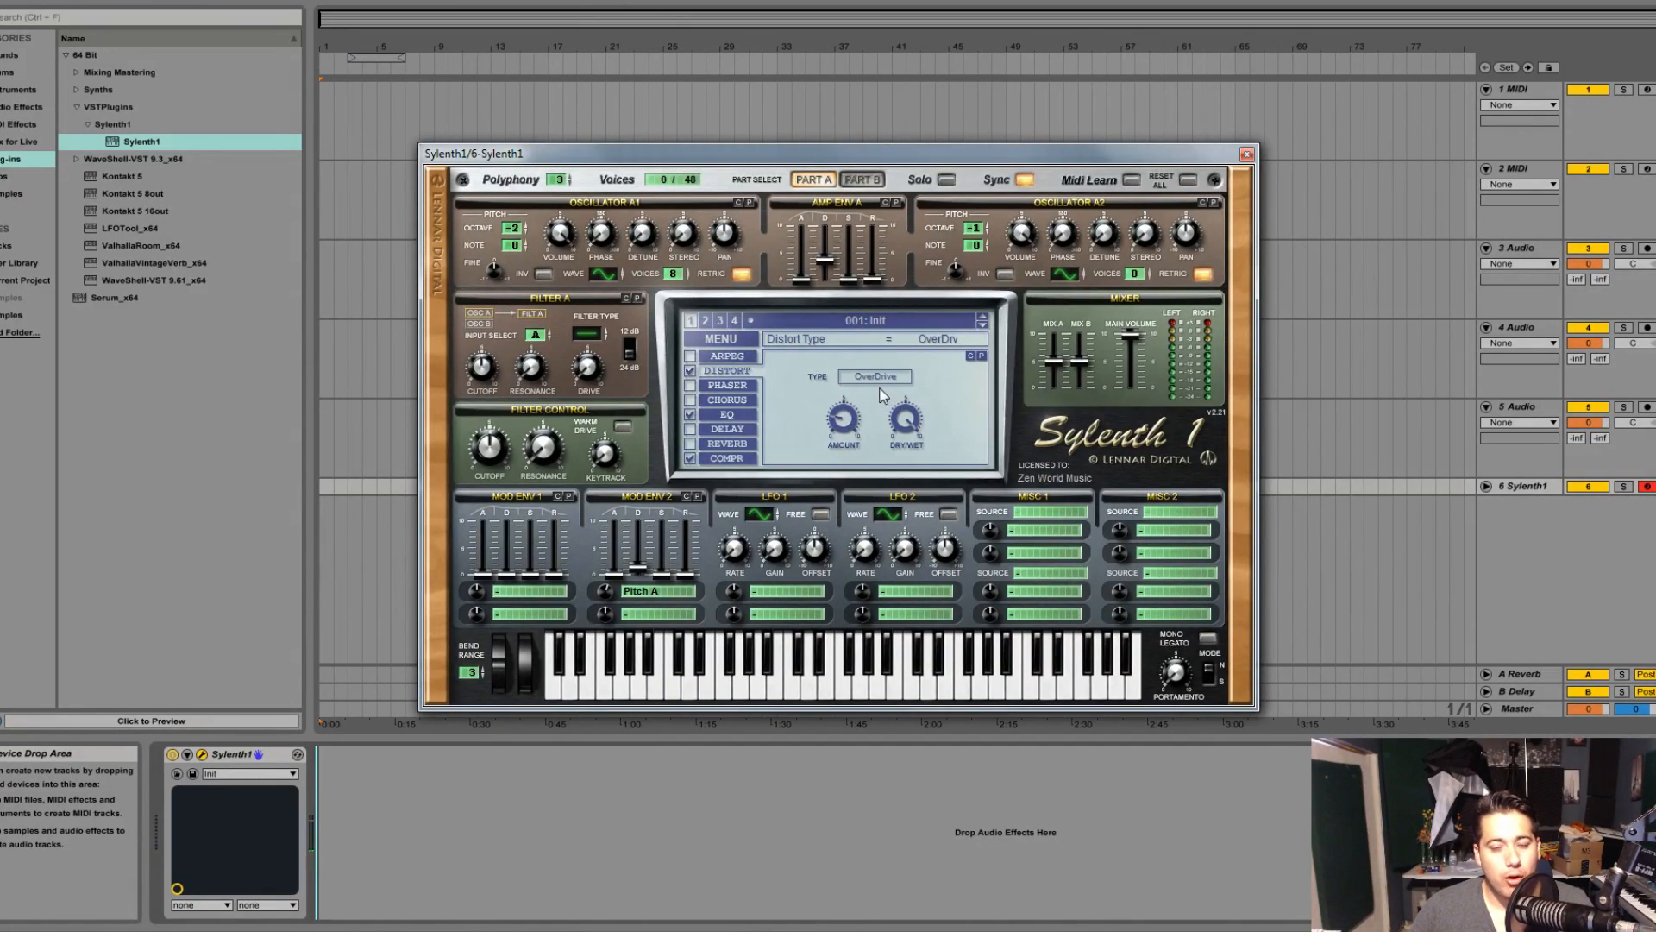
Show Part B and audition the QPulse, Pulse and Saw waves on Oscillator B1, leaving it on Saw.
left_click(862, 180)
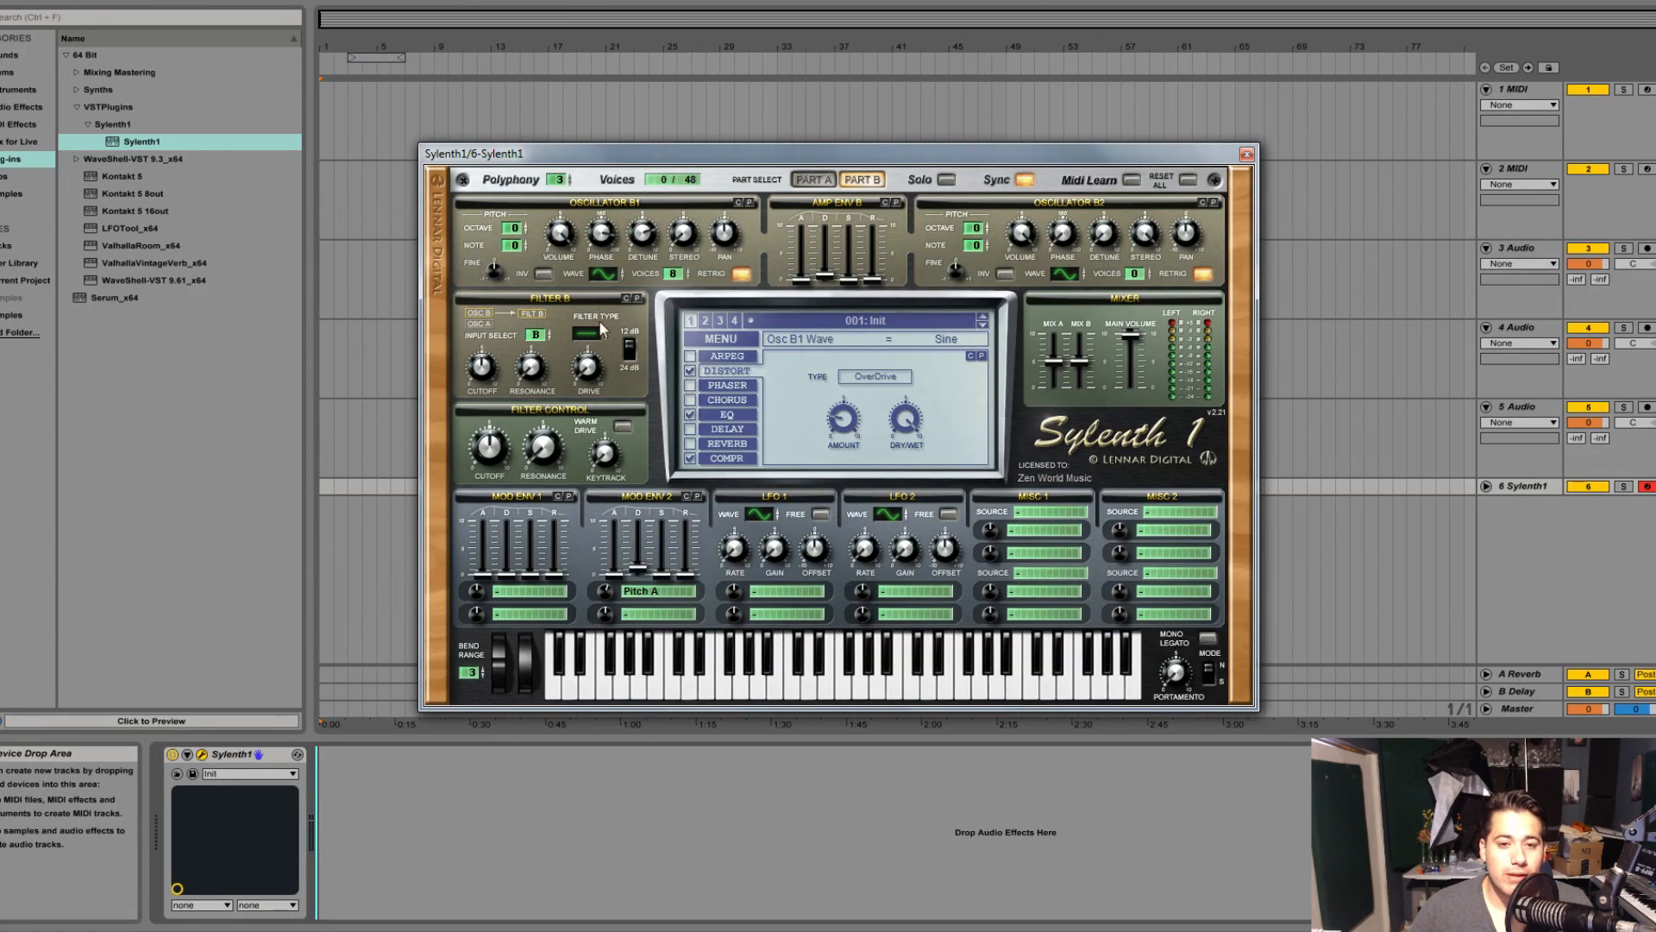
left_click(609, 394)
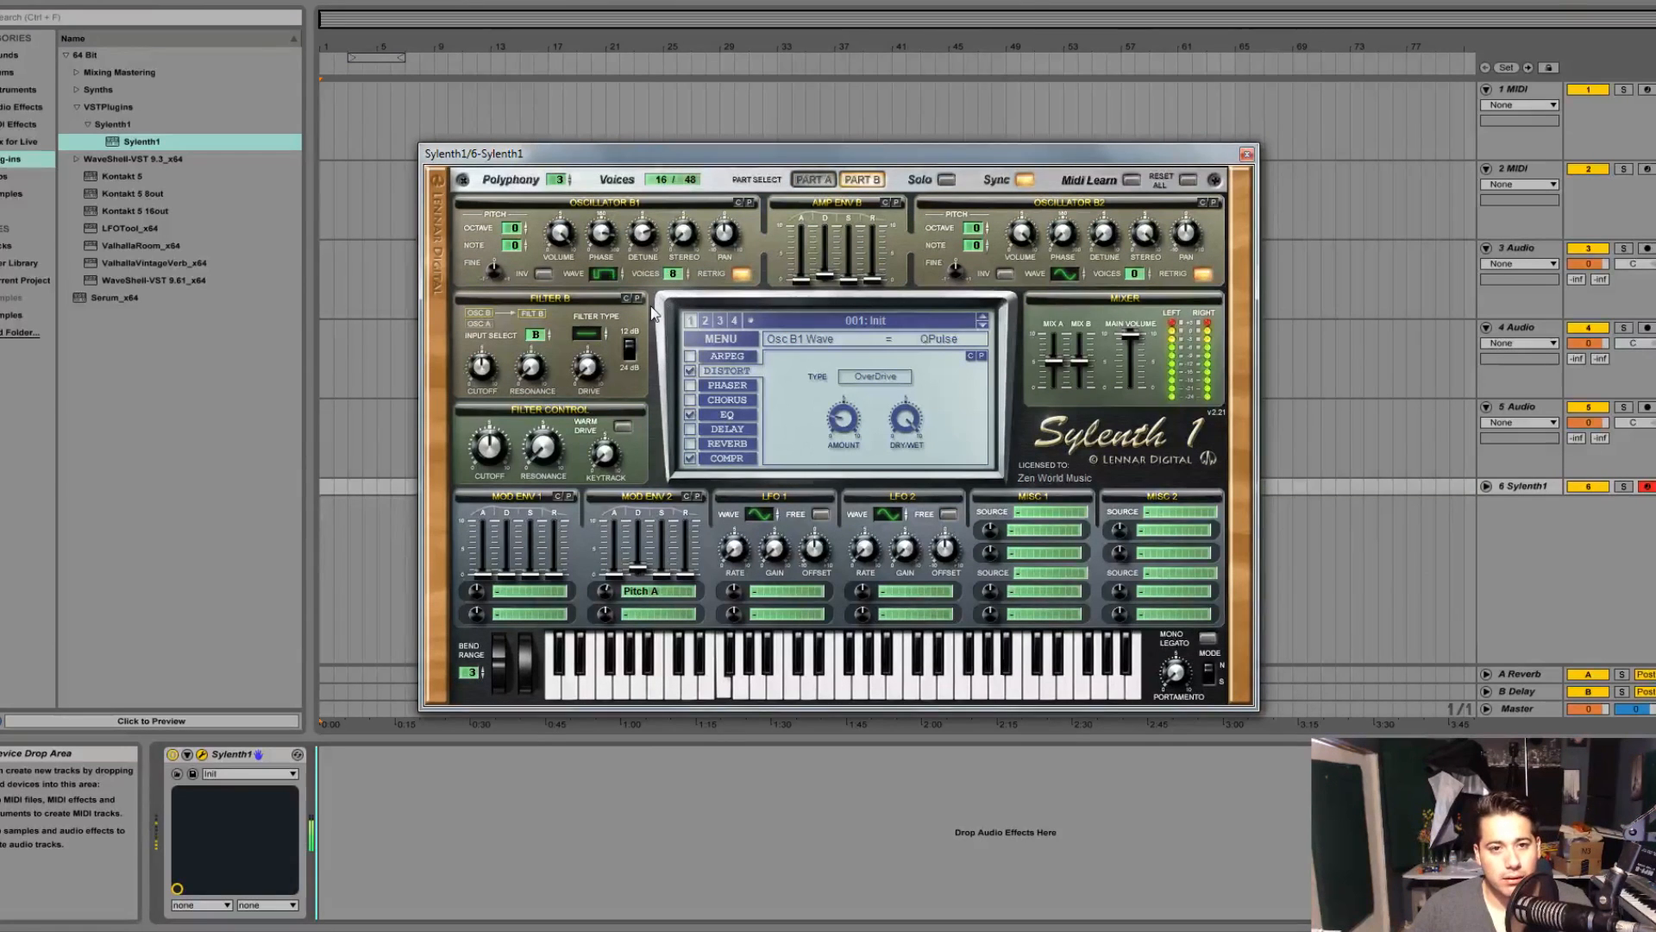
left_click(604, 274)
left_click(611, 350)
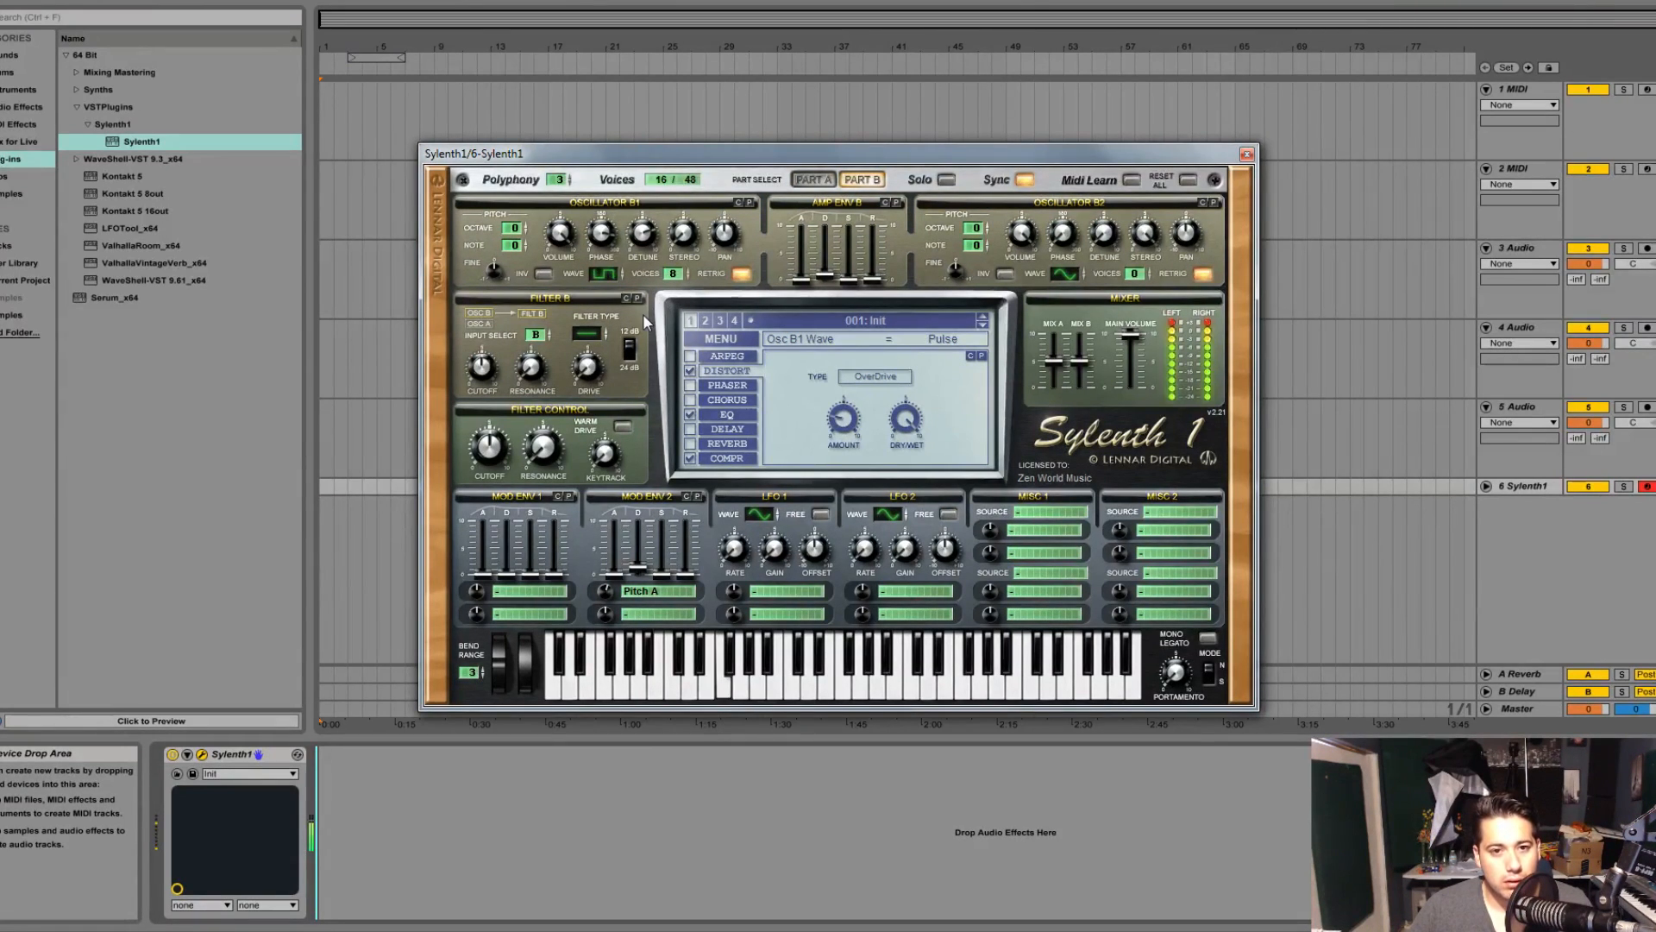
left_click_drag(643, 314, 645, 350)
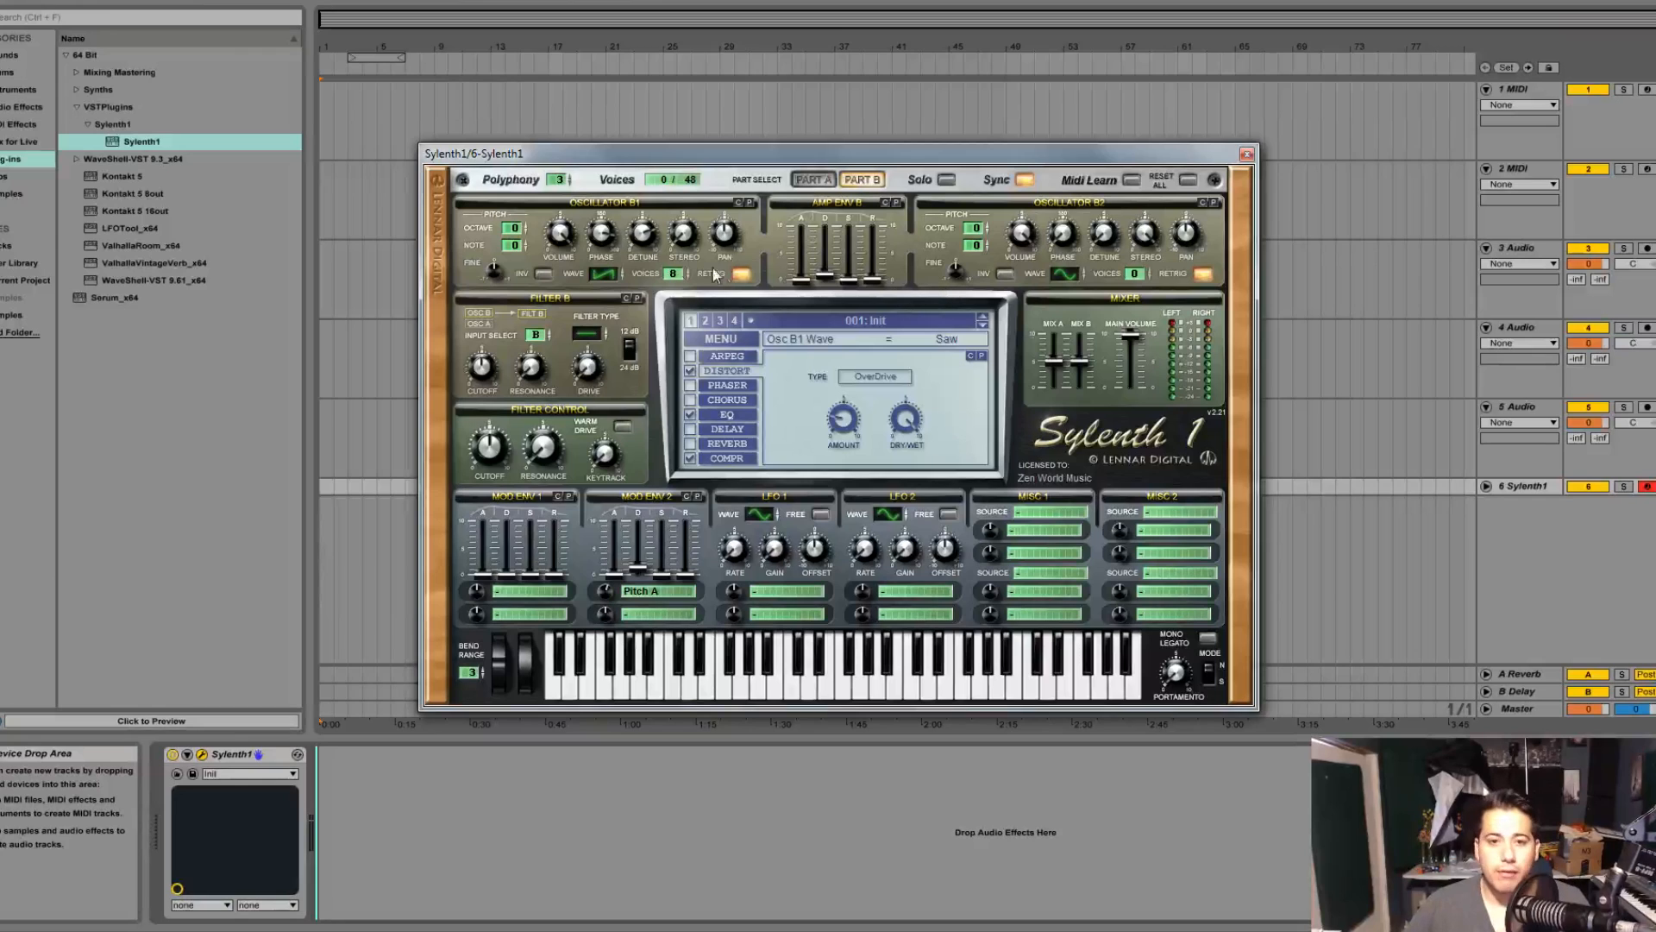
Set Filter B to Highpass and lower its cutoff to 5.53 Hz.
left_click_drag(599, 331, 626, 302)
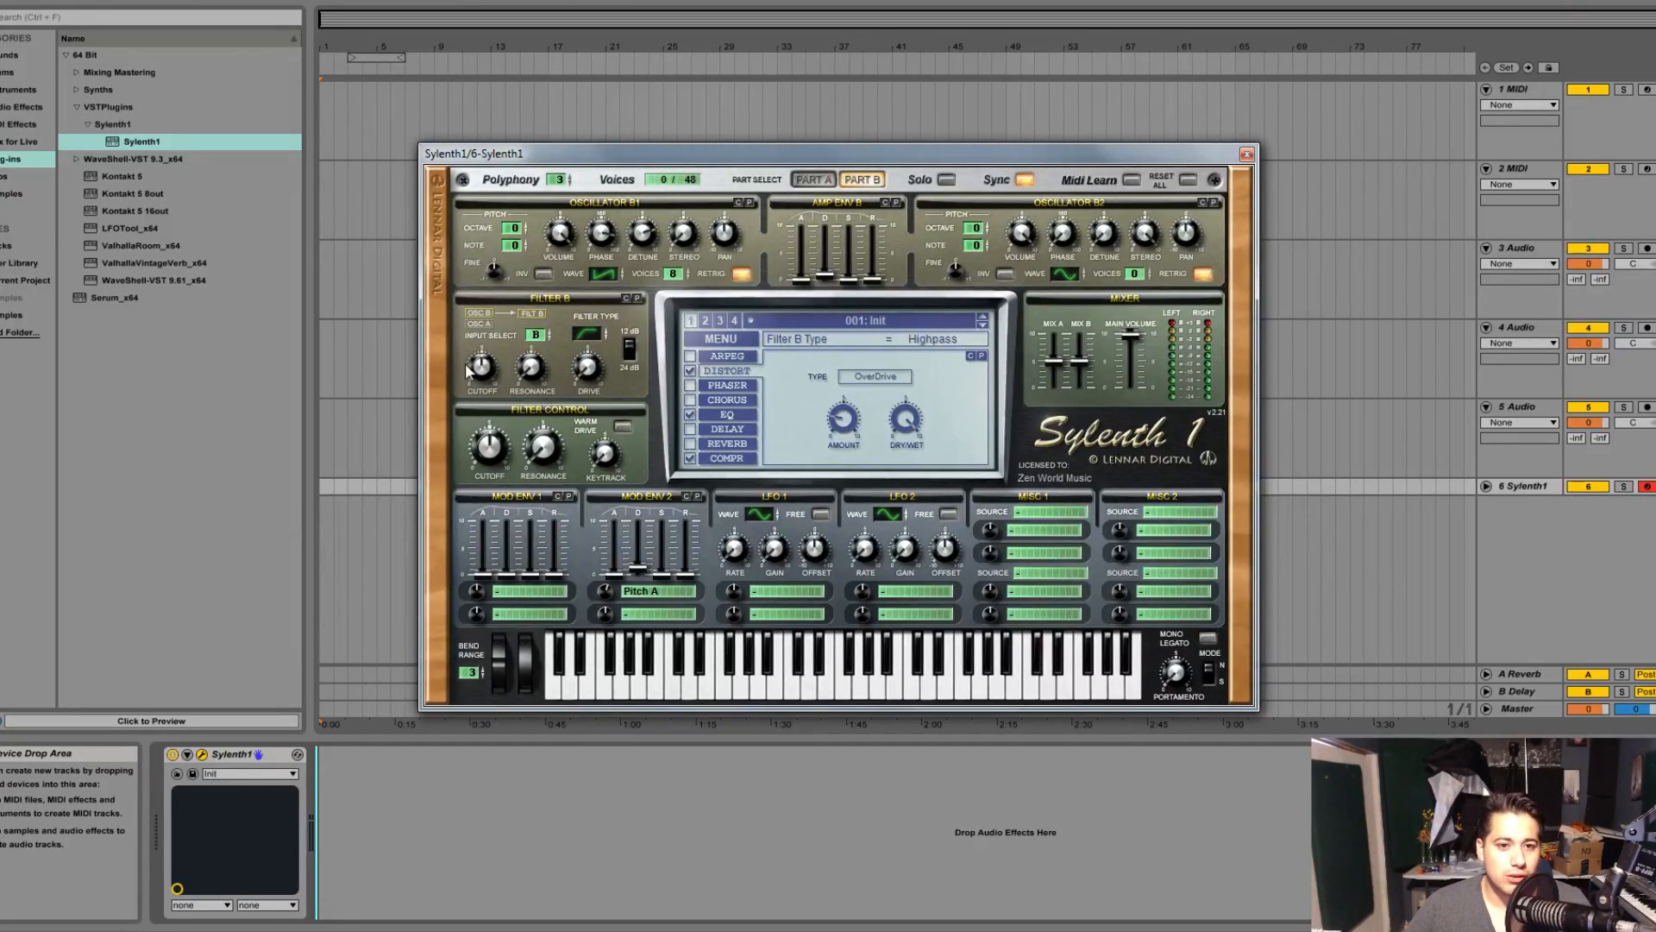
left_click_drag(468, 364, 462, 369)
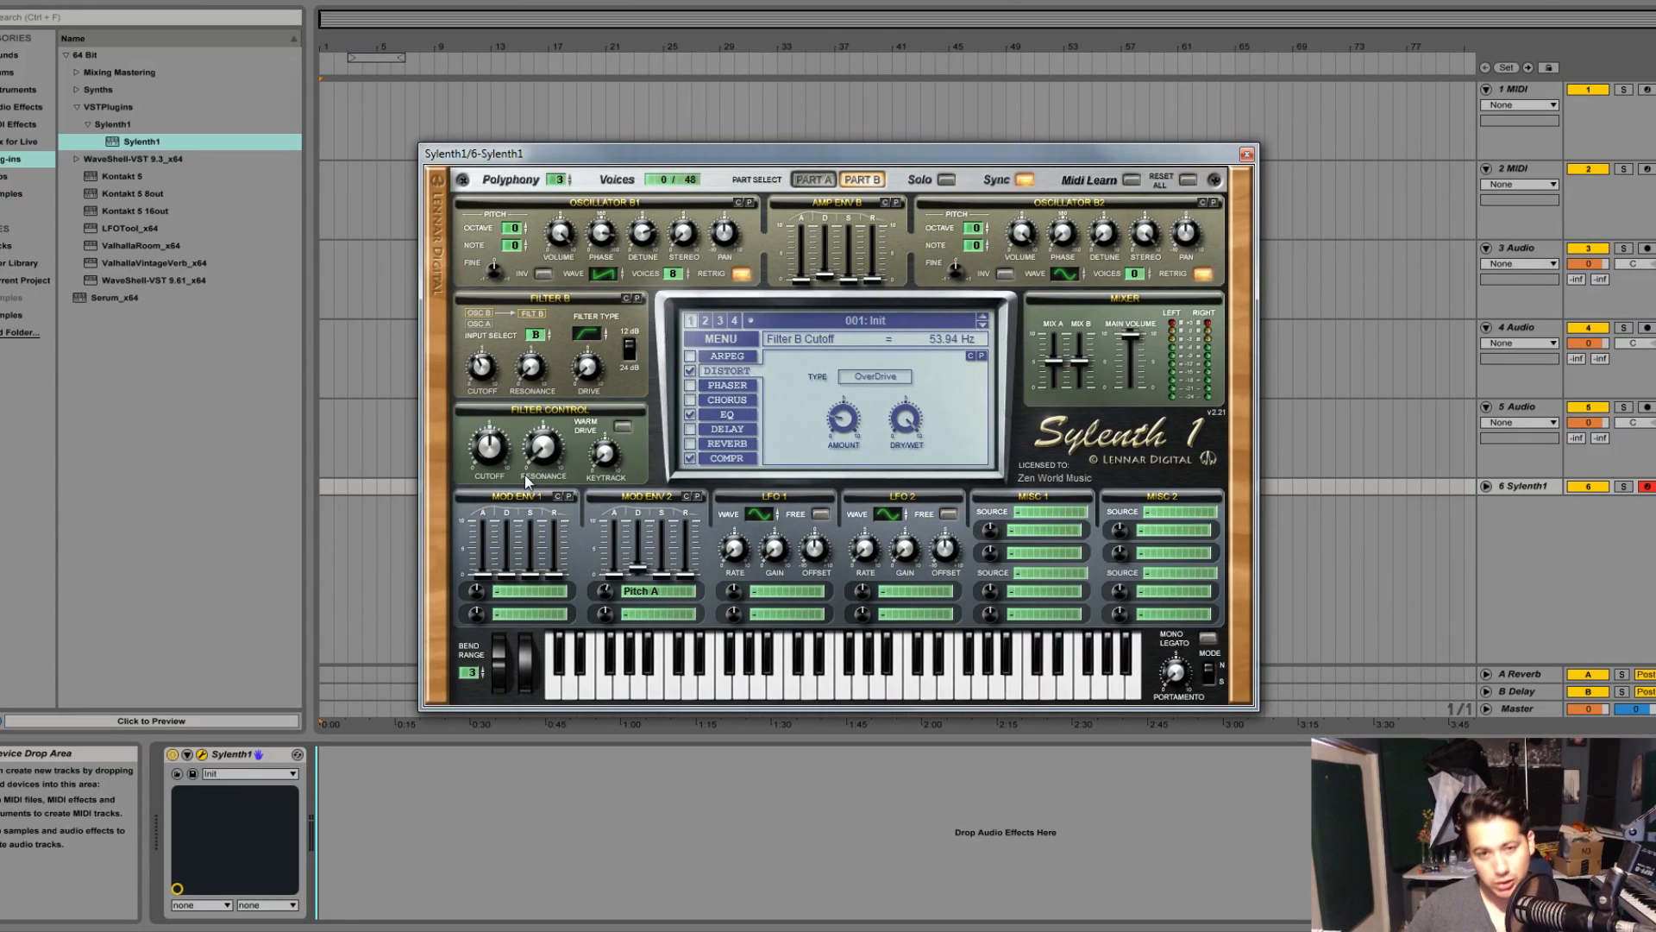
left_click_drag(475, 369, 457, 390)
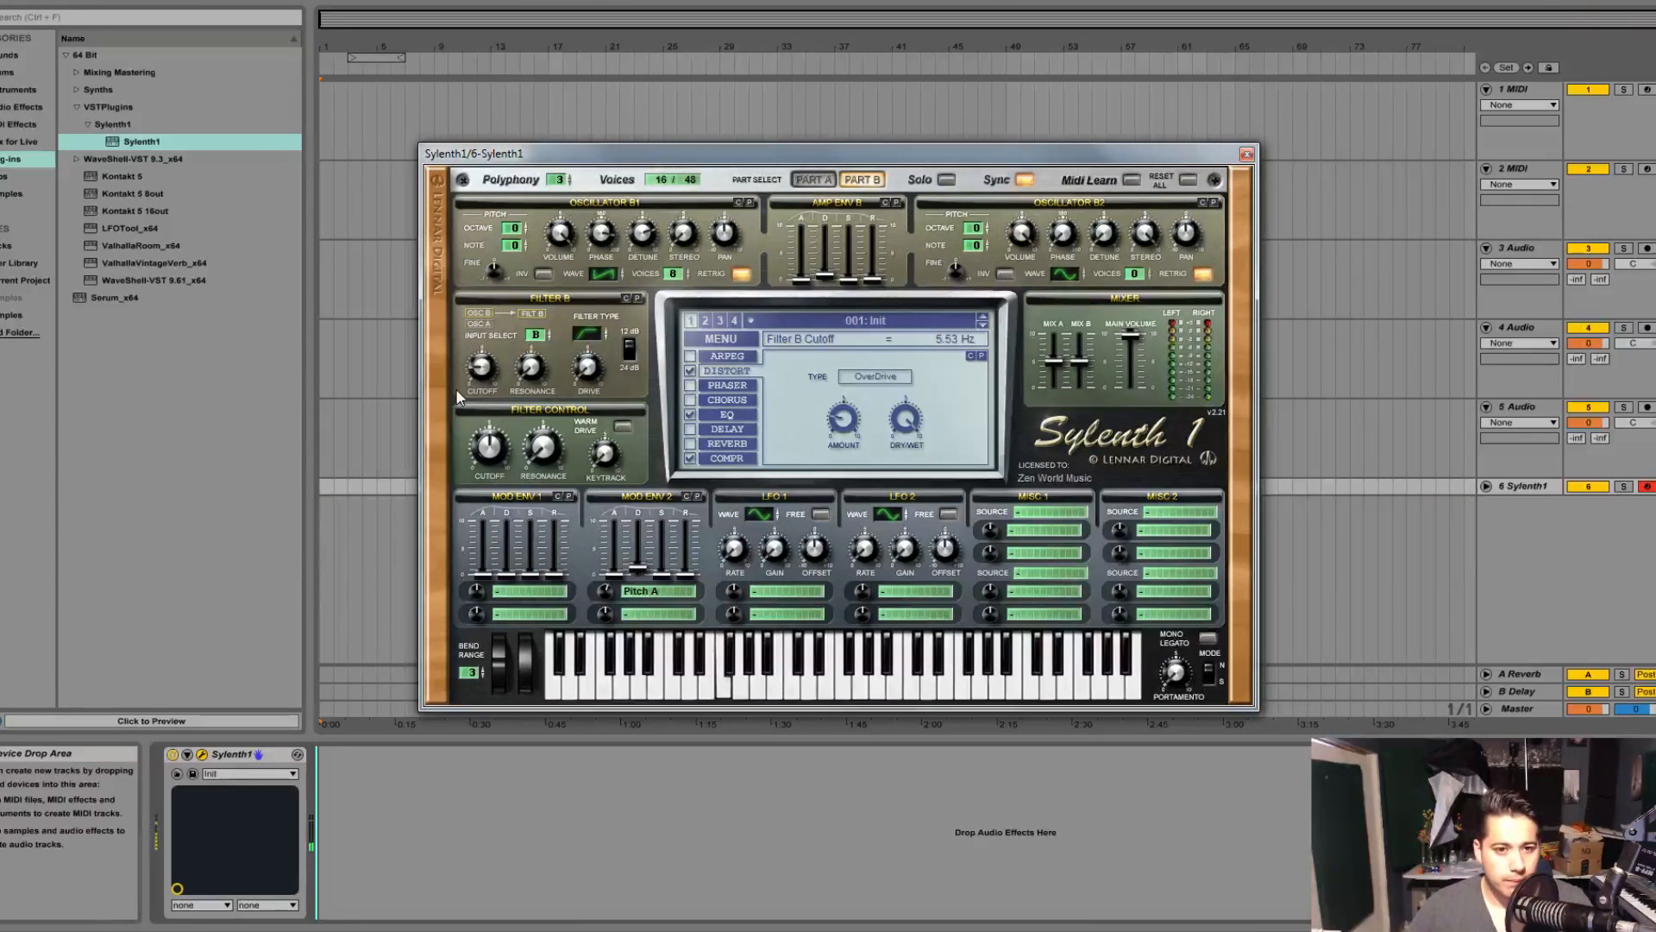
Set Oscillator B1's wave to Pulse and Filter B's cutoff to 1.00 Hz, and close the synth window.
left_click_drag(623, 273, 626, 260)
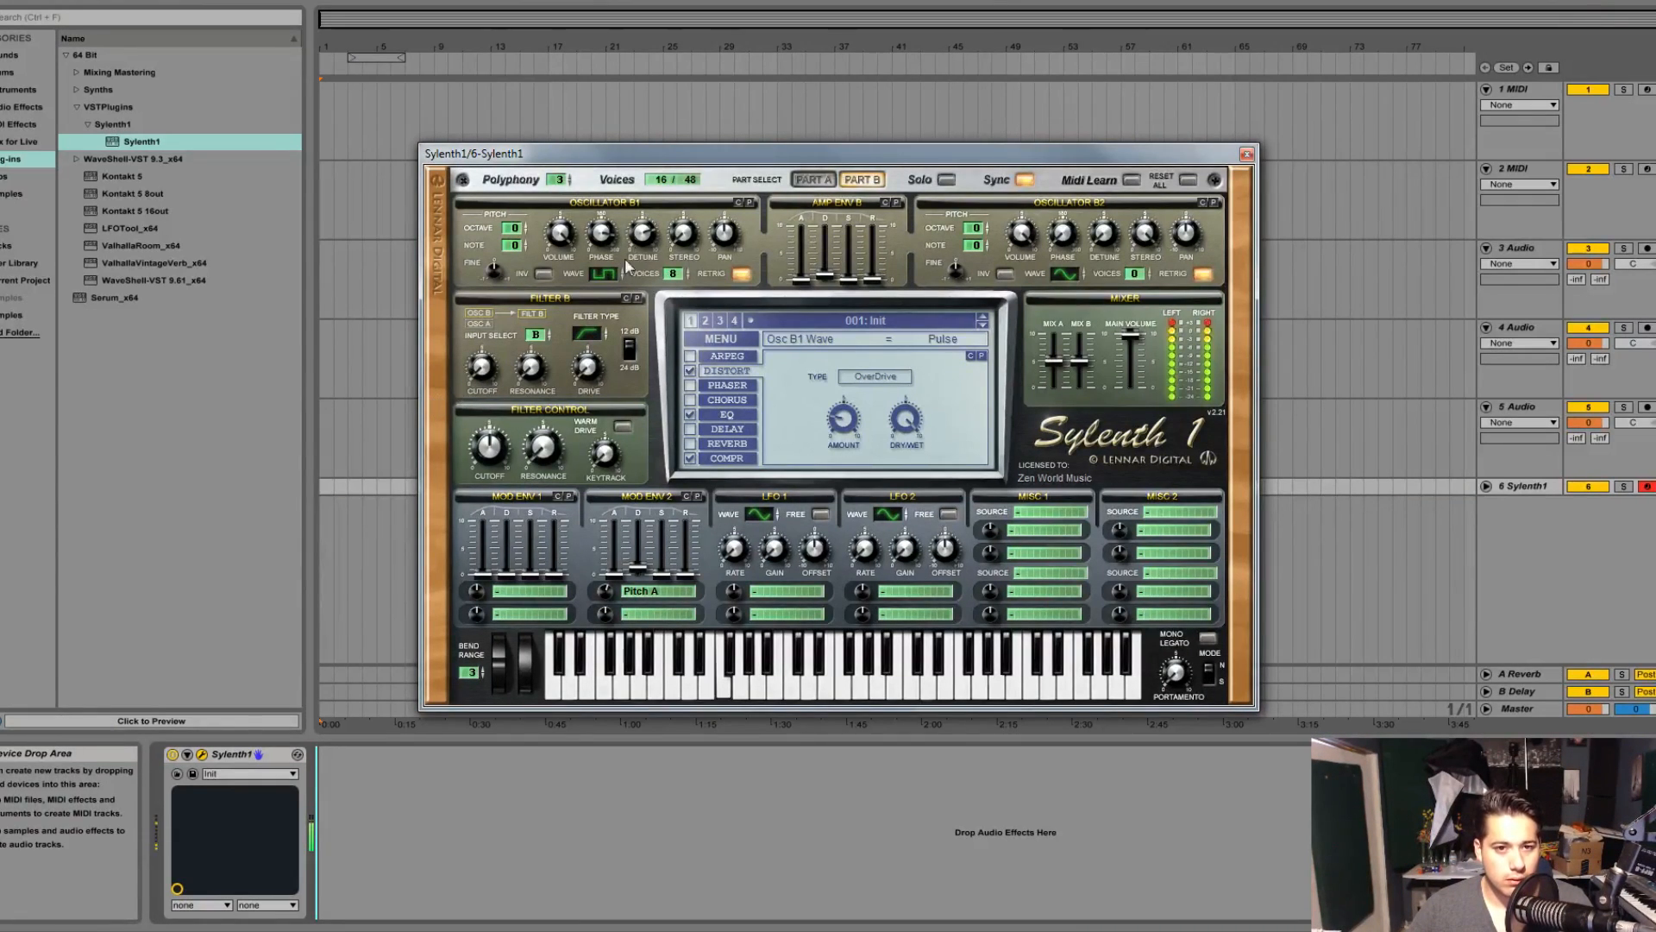
left_click_drag(481, 368, 553, 333)
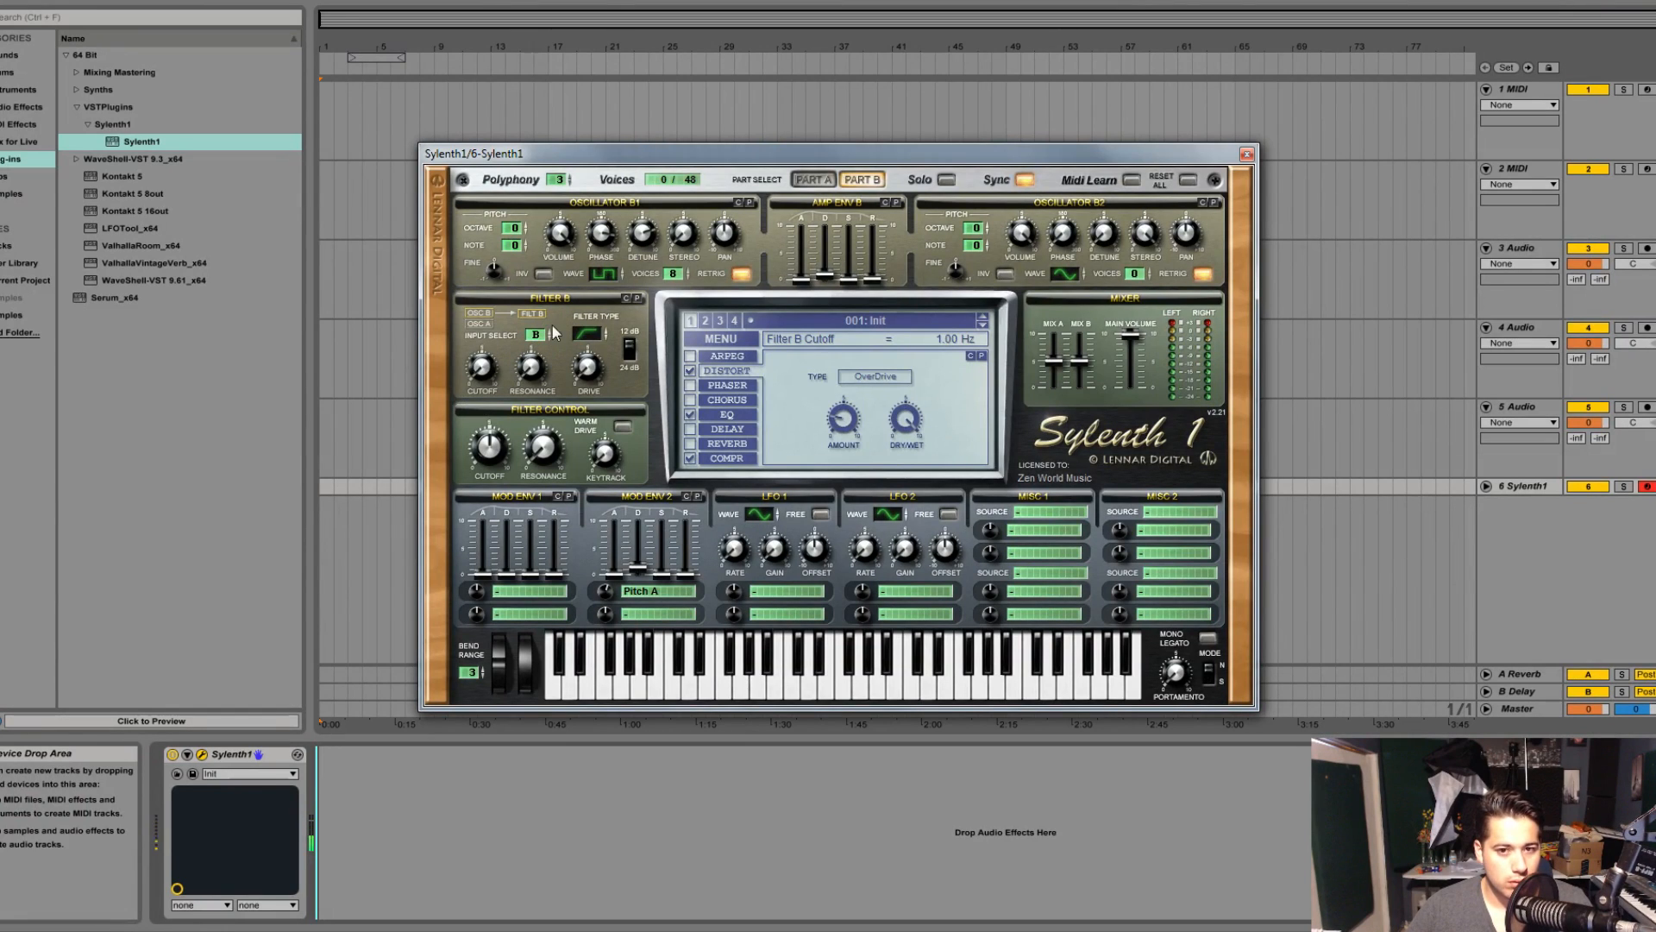
left_click(1246, 153)
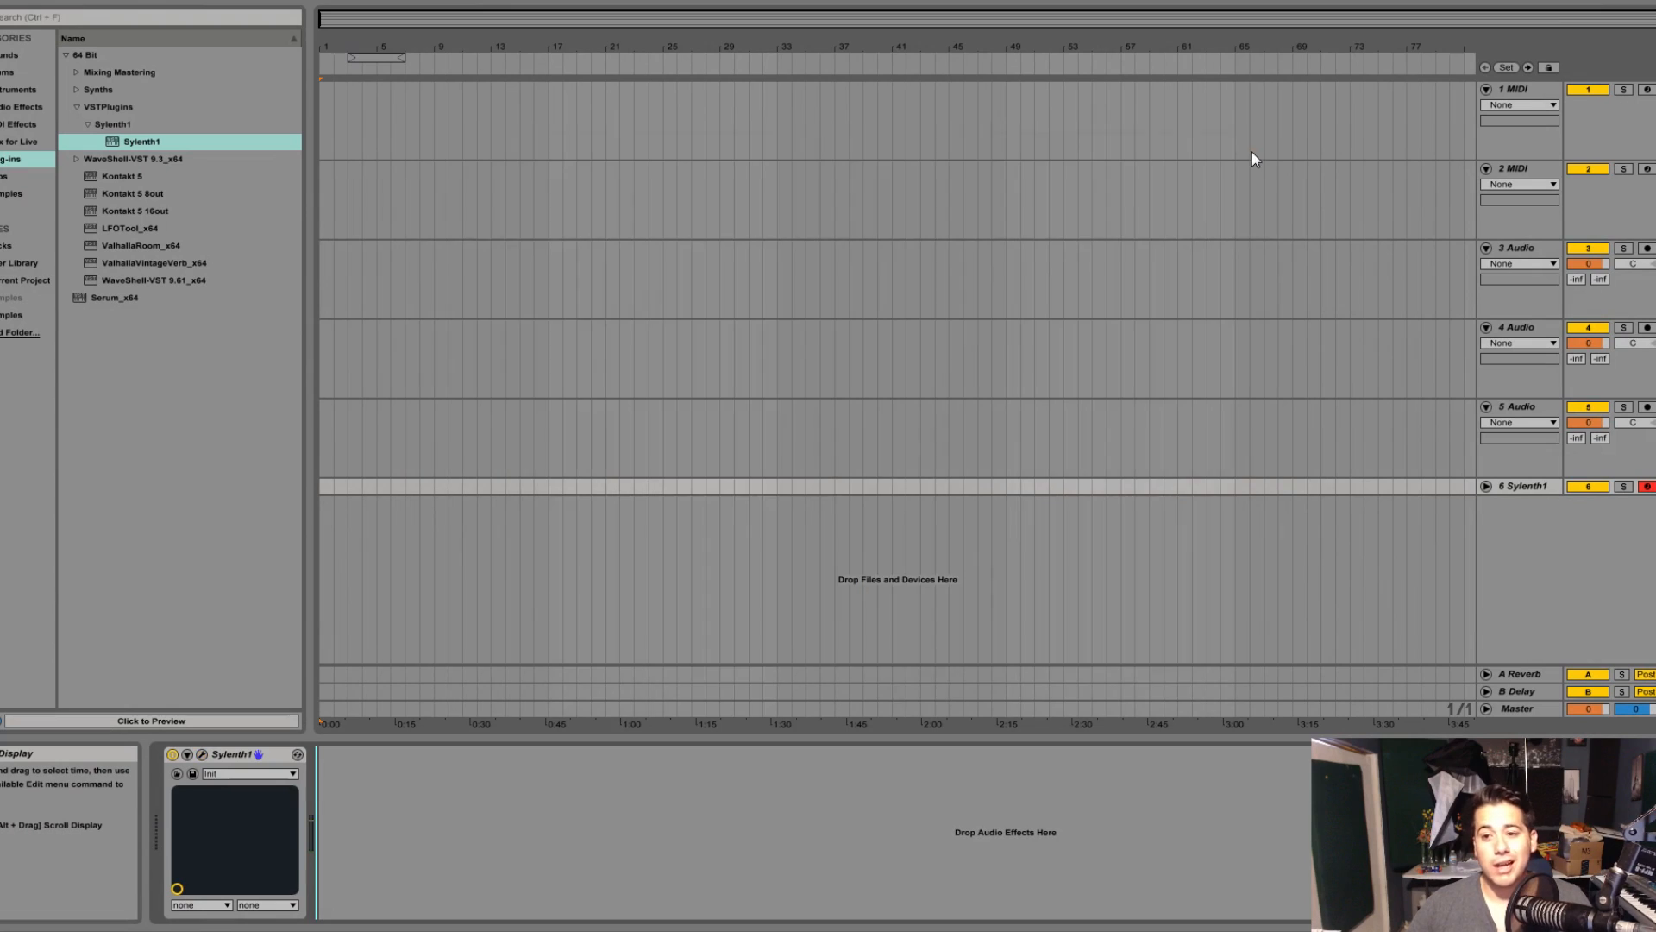